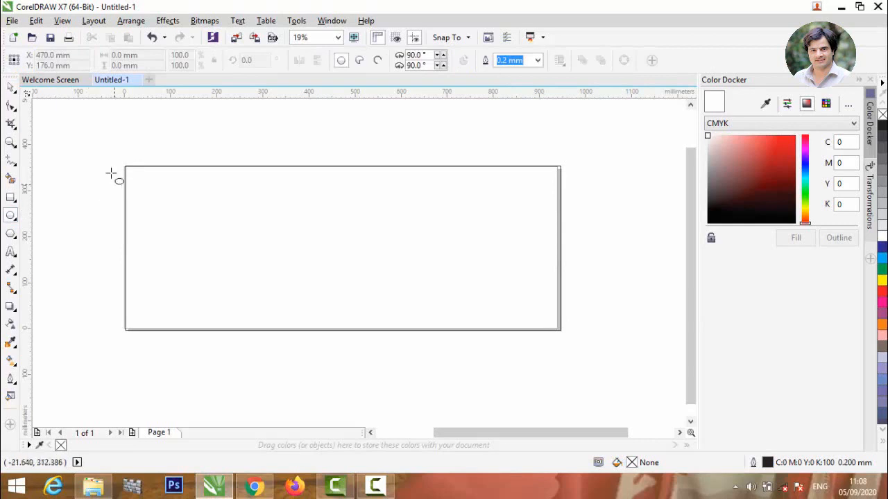
# Draw a circle about 482.6 mm in diameter over the page's right end and duplicate it with a slight offset to the left
pyautogui.moveTo(90, 156); pyautogui.dragTo(171, 238)
pyautogui.press('shift')
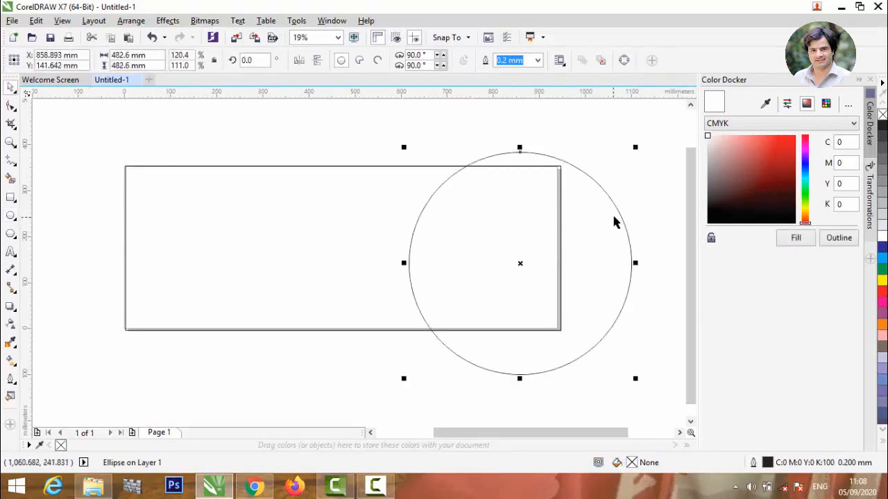
pyautogui.moveTo(617, 208)
pyautogui.mouseDown()
pyautogui.moveTo(610, 197)
pyautogui.moveTo(618, 194)
pyautogui.moveTo(590, 194)
pyautogui.moveTo(607, 196)
pyautogui.mouseUp()
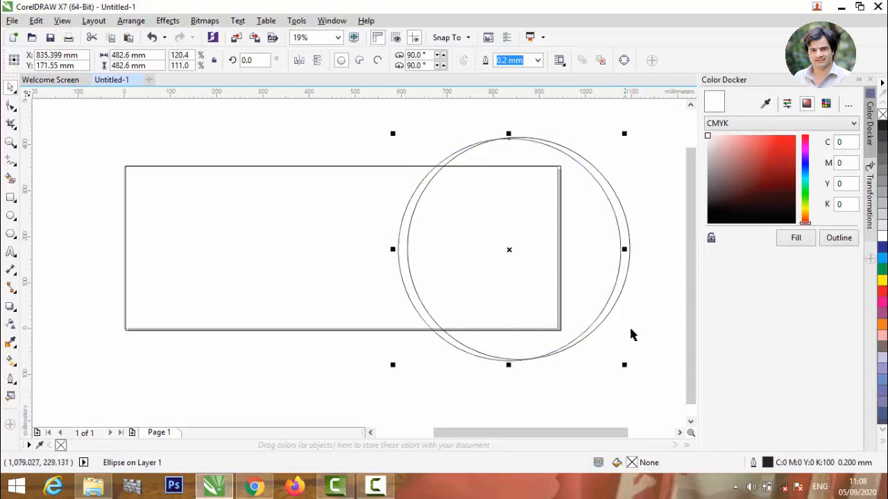
# Resize the duplicated circle to about 479 × 494 mm and place a copy of it about 37 mm to the right
pyautogui.moveTo(626, 365); pyautogui.dragTo(638, 368)
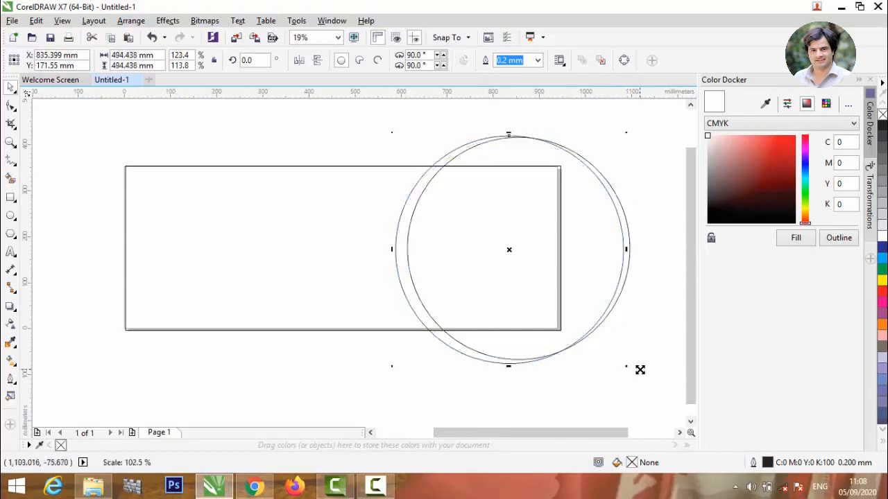
pyautogui.scroll(2, 399, 254)
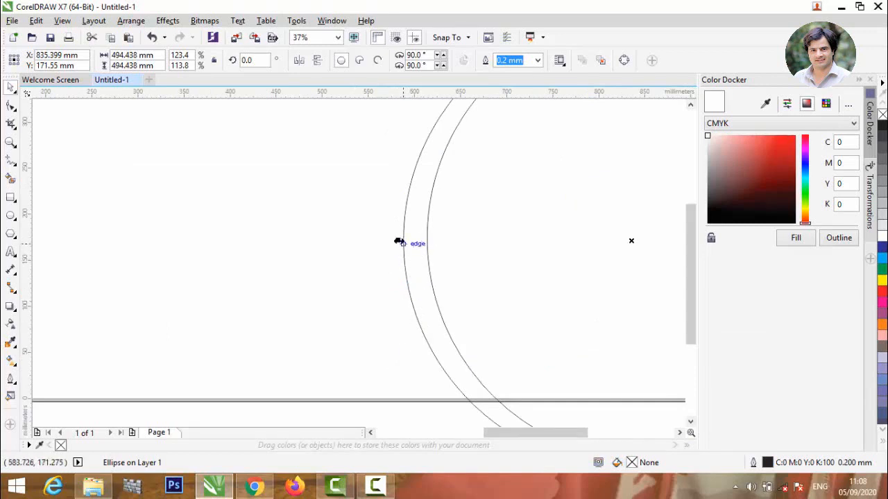
pyautogui.moveTo(399, 241); pyautogui.dragTo(405, 241)
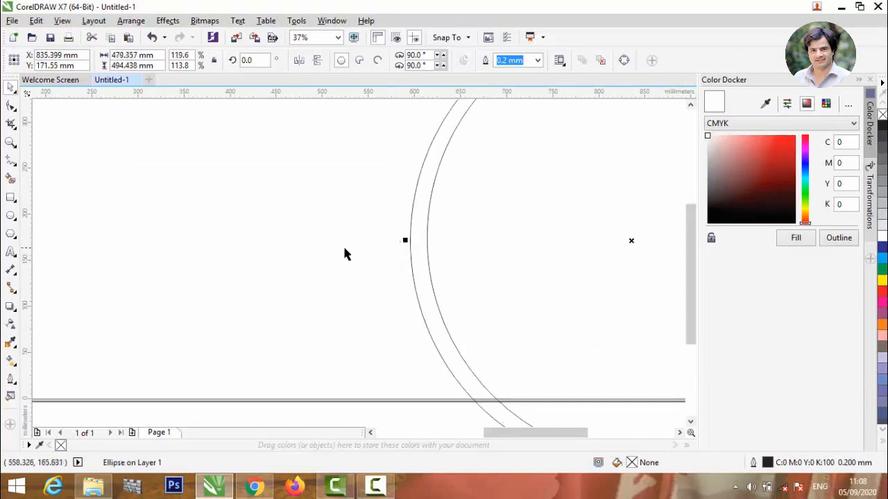
pyautogui.scroll(-2, 343, 246)
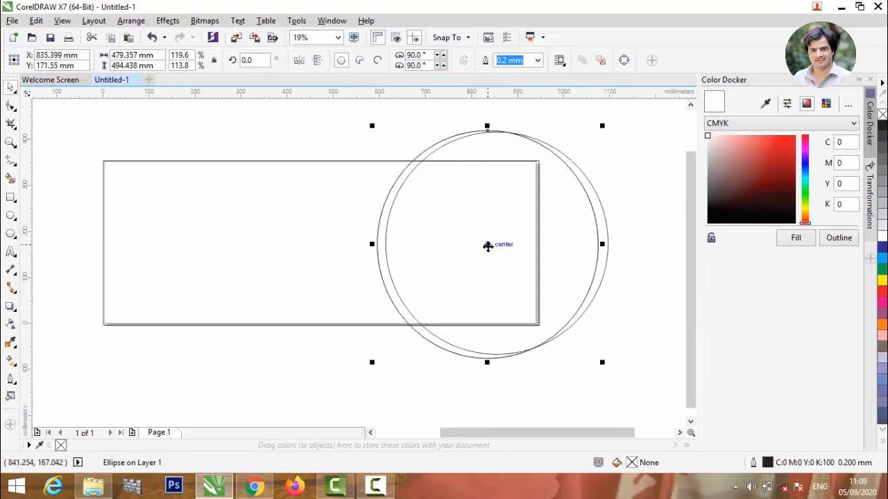
pyautogui.moveTo(488, 246); pyautogui.dragTo(504, 243)
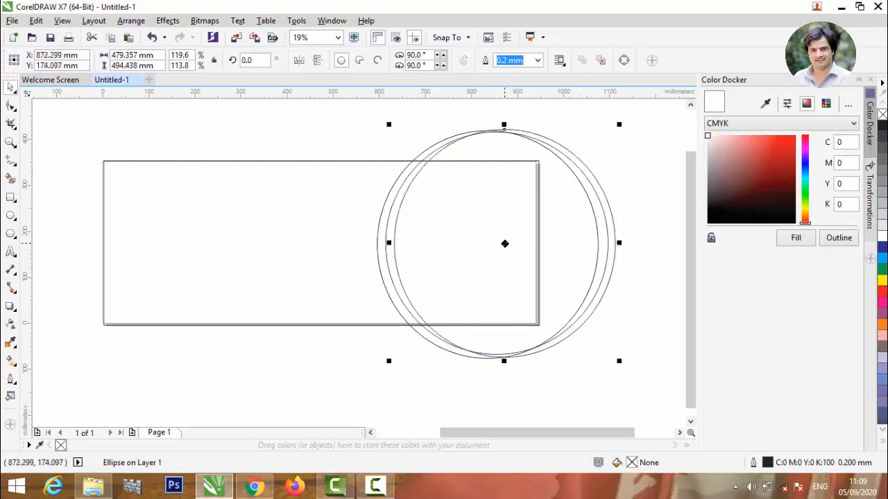
pyautogui.click(630, 168)
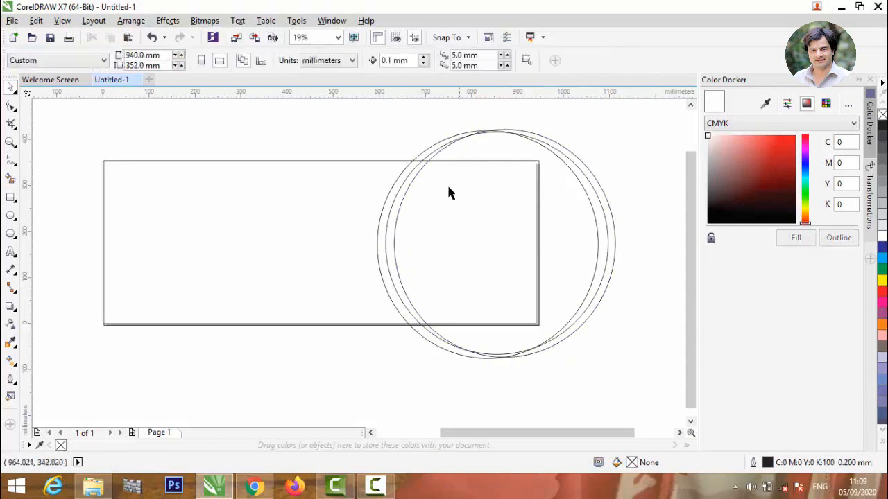
# Copy the 482.6 mm circle to the page's upper-left area and shrink the copy to about 177 mm in diameter
pyautogui.click(400, 186)
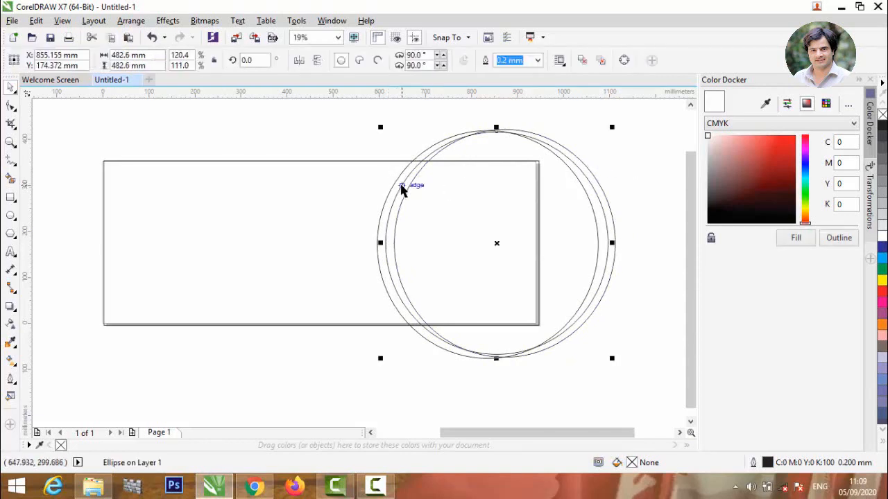
pyautogui.moveTo(400, 186); pyautogui.dragTo(118, 113)
pyautogui.scroll(-2, 201, 267)
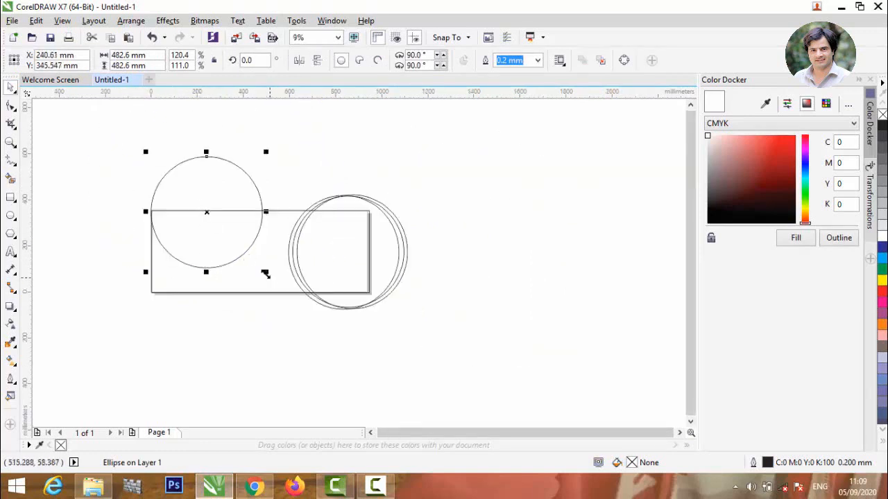
pyautogui.moveTo(264, 274); pyautogui.dragTo(230, 240)
pyautogui.click(132, 204)
pyautogui.scroll(2, 148, 216)
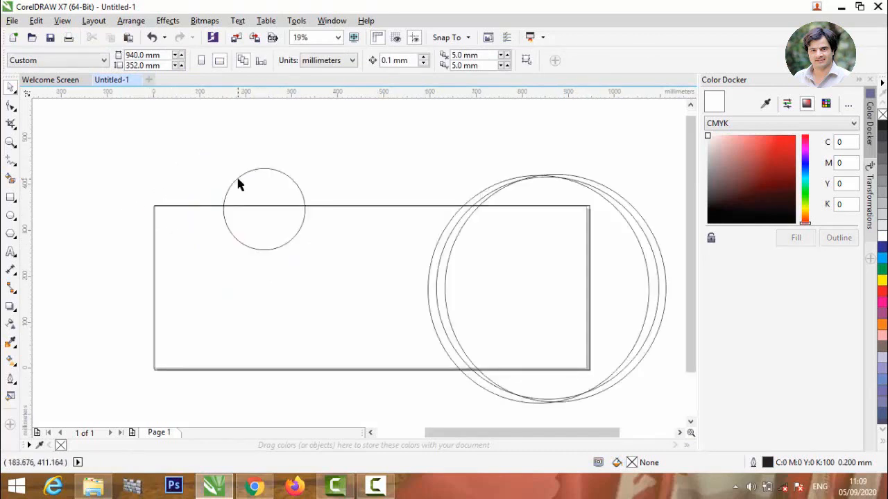
# Move the small circle toward the page's upper-left corner and widen it to about 193 mm
pyautogui.moveTo(234, 182); pyautogui.dragTo(181, 175)
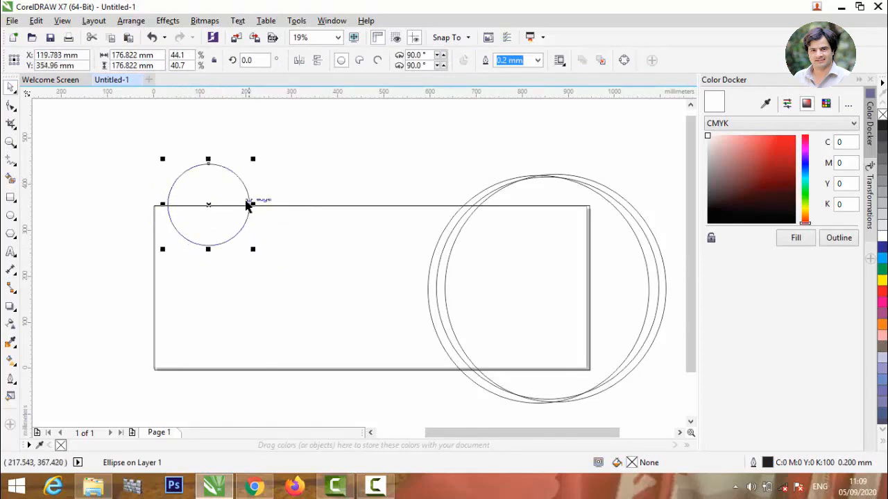
pyautogui.moveTo(250, 204); pyautogui.dragTo(268, 196)
pyautogui.click(212, 204)
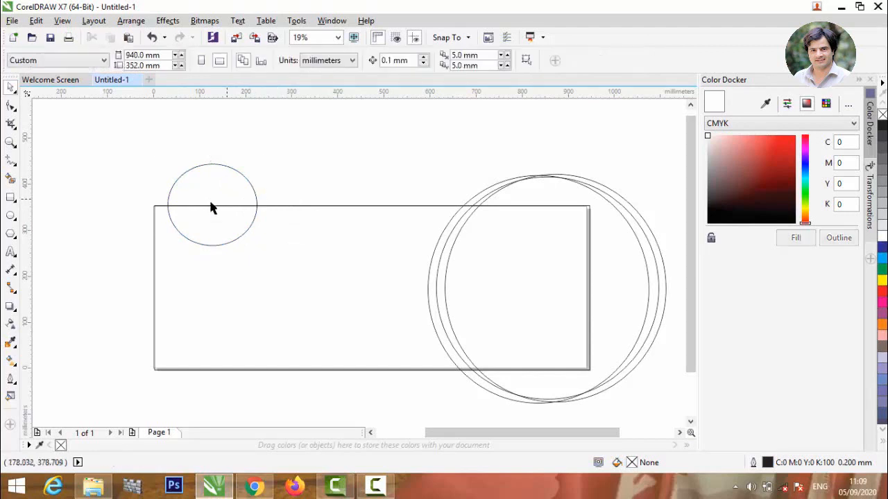
# Reposition the small ellipse so its center sits on the page's top edge, at about X 117 mm, Y 350 mm
pyautogui.scroll(2, 174, 233)
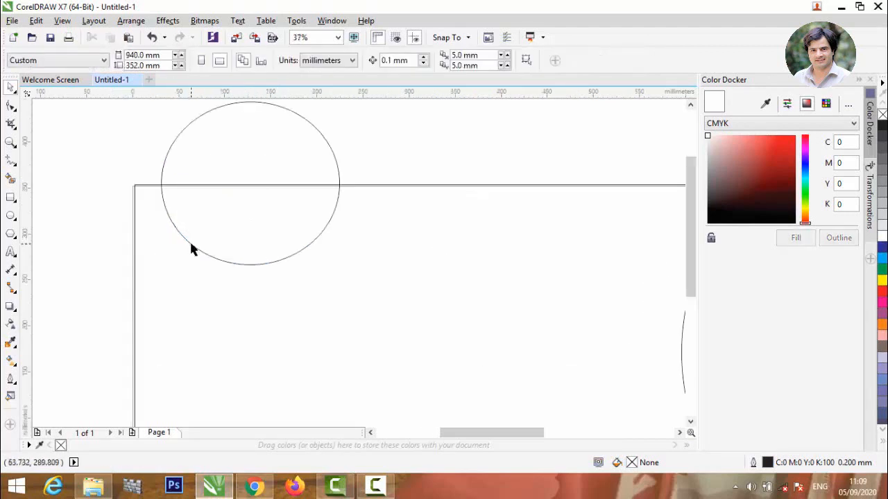
pyautogui.moveTo(189, 240); pyautogui.dragTo(182, 239)
pyautogui.scroll(-2, 181, 239)
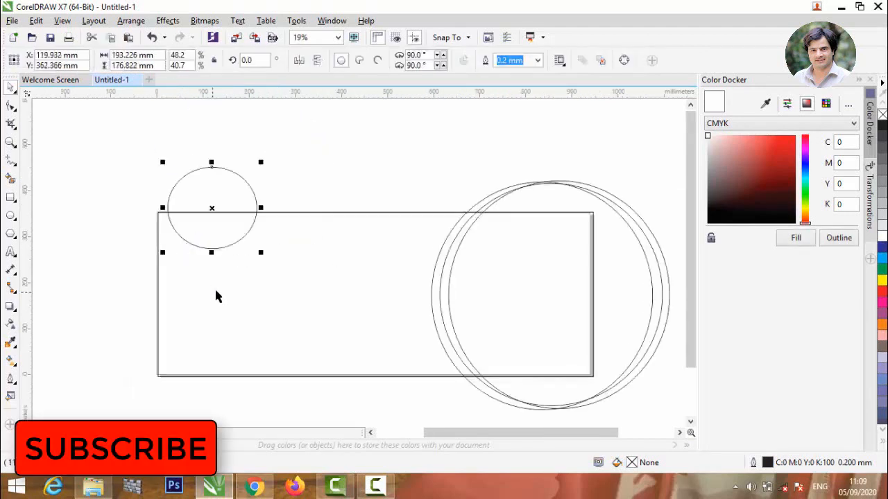
pyautogui.click(282, 158)
pyautogui.scroll(2, 201, 262)
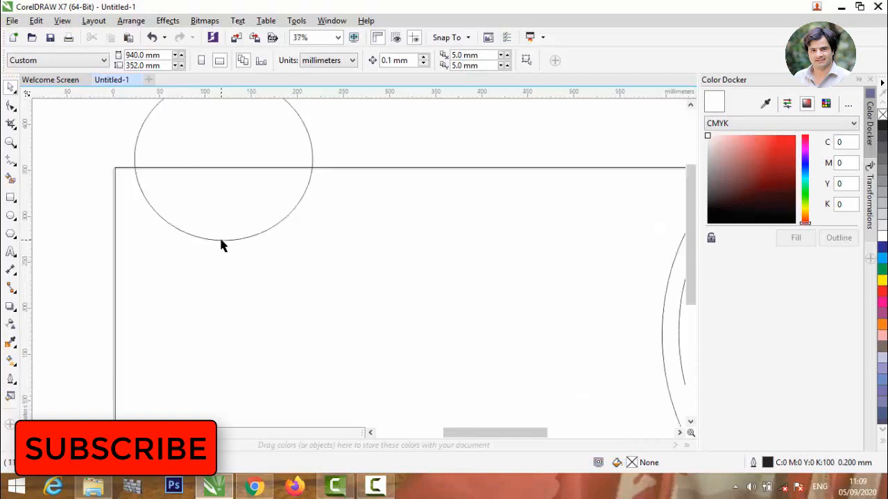
pyautogui.moveTo(220, 240); pyautogui.dragTo(220, 253)
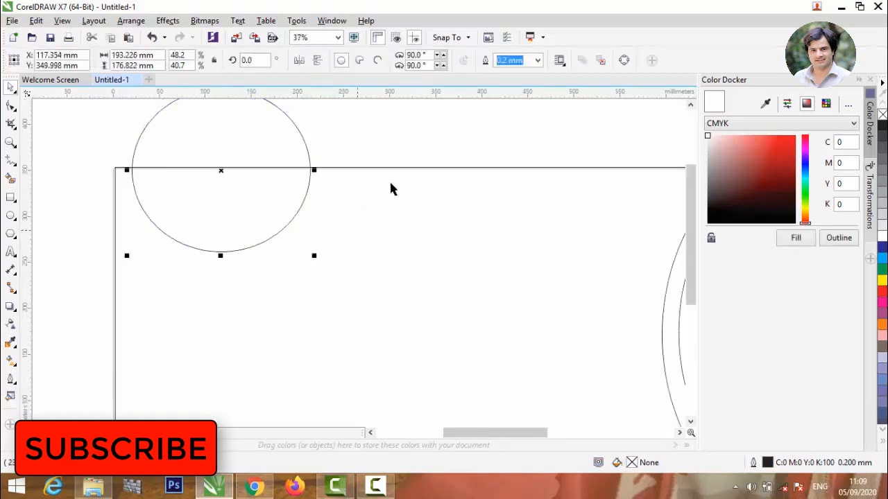
pyautogui.click(426, 145)
pyautogui.scroll(-4, 254, 145)
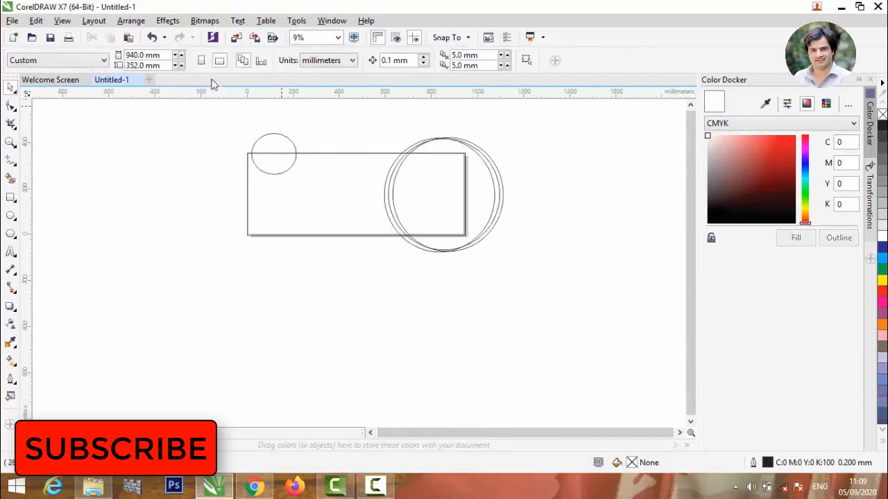
# Smart Fill the small ellipse's half inside the page and the two crescent strips between the large circles with blue-grey, without outlines
pyautogui.click(10, 178)
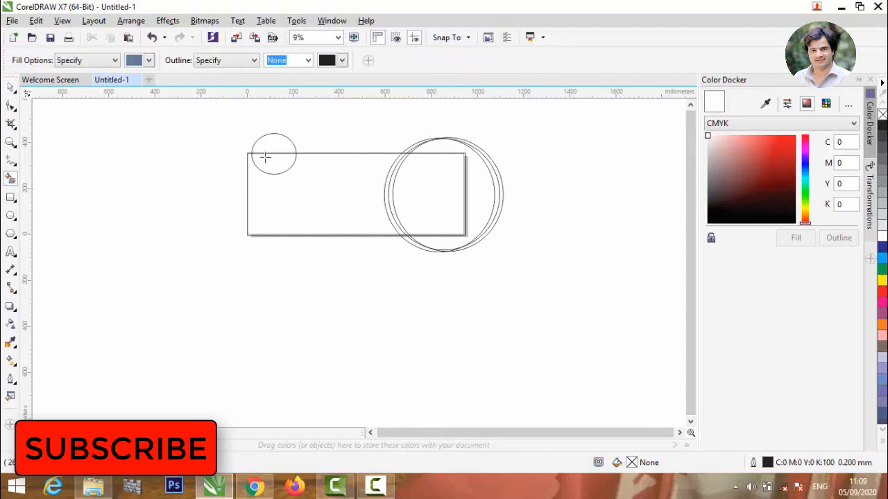
pyautogui.click(281, 160)
pyautogui.scroll(2, 389, 177)
pyautogui.click(396, 184)
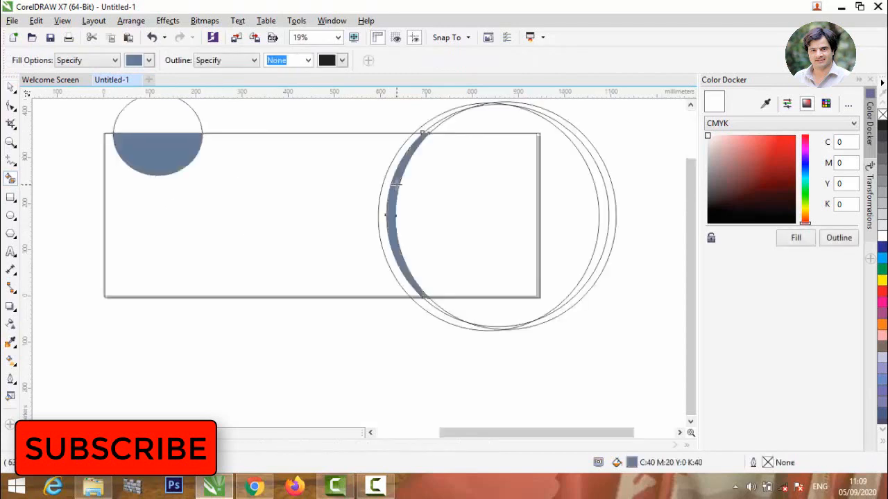
pyautogui.click(385, 181)
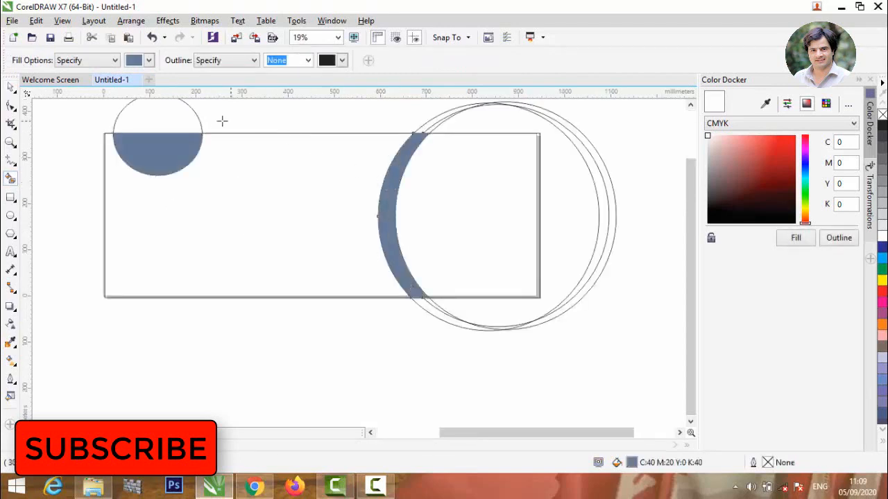
# Delete the extra overlapping large circles around the filled crescent, keeping one
pyautogui.click(11, 89)
pyautogui.click(451, 115)
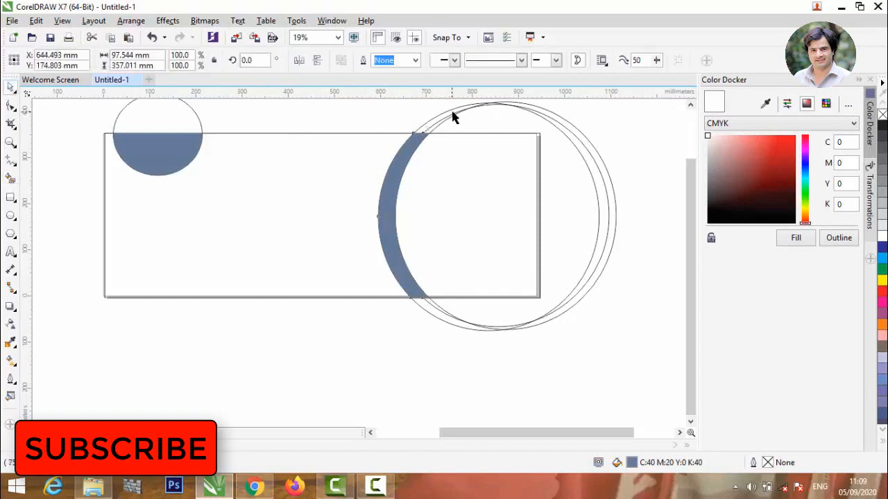
pyautogui.click(463, 113)
pyautogui.press('Delete')
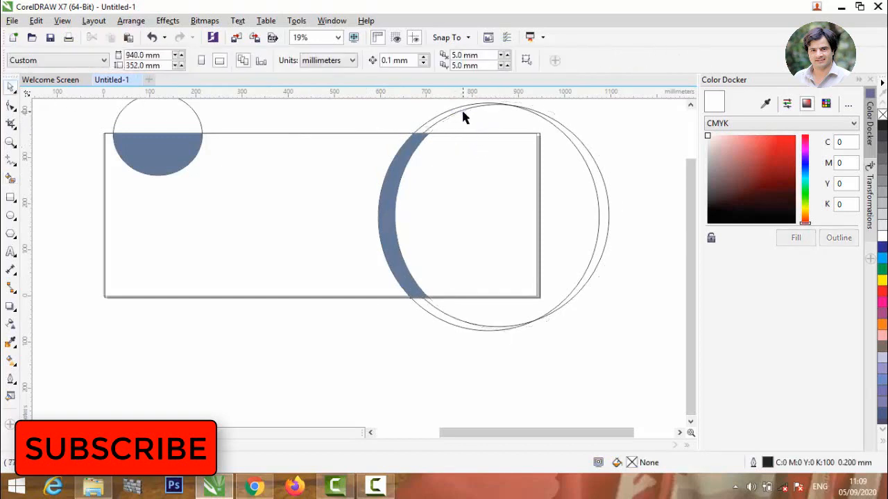
pyautogui.click(462, 106)
pyautogui.press('Delete')
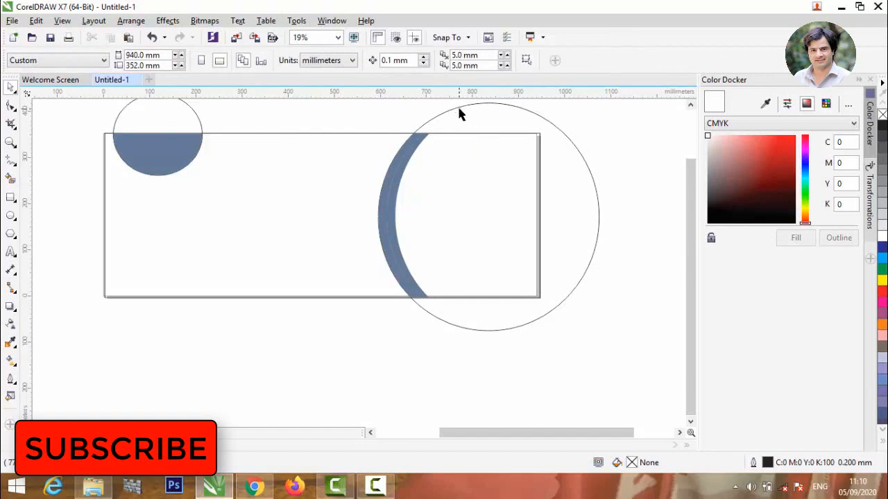
pyautogui.click(459, 111)
pyautogui.press('Delete')
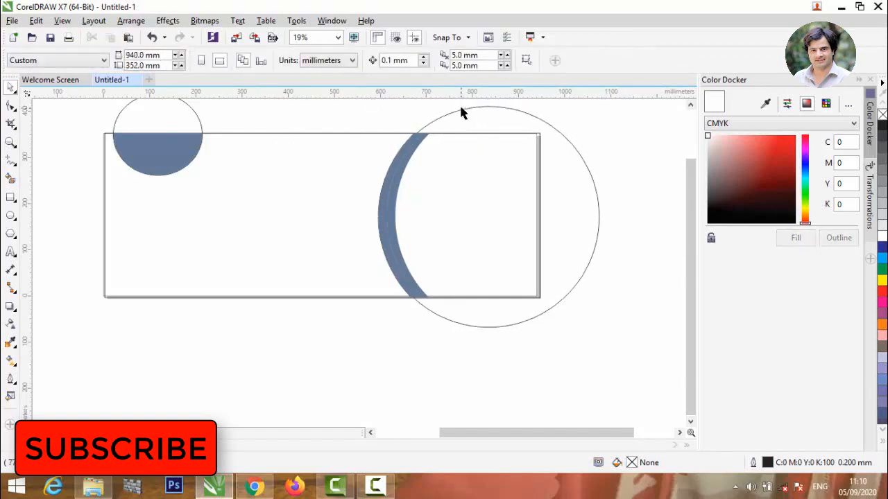
# Move the remaining large circle down across the page's bottom edge and duplicate it with a slight offset up and to the left
pyautogui.moveTo(461, 110); pyautogui.dragTo(406, 230)
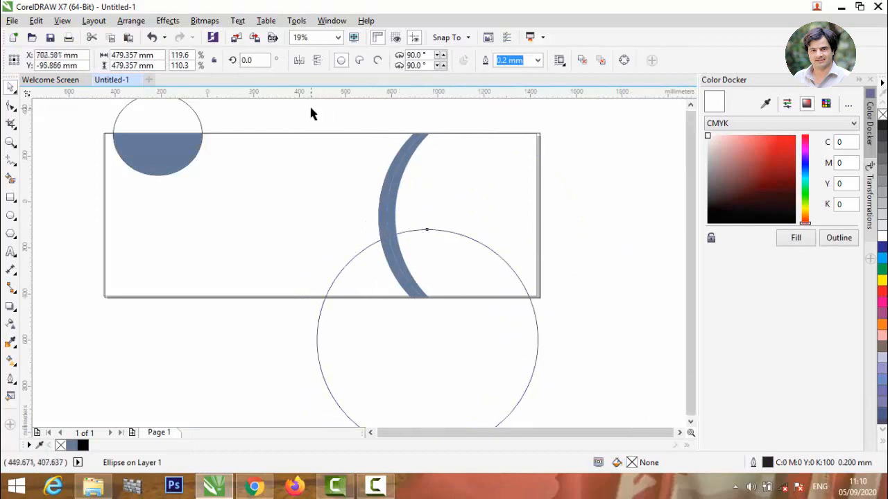
pyautogui.scroll(-3, 312, 109)
pyautogui.scroll(3, 309, 142)
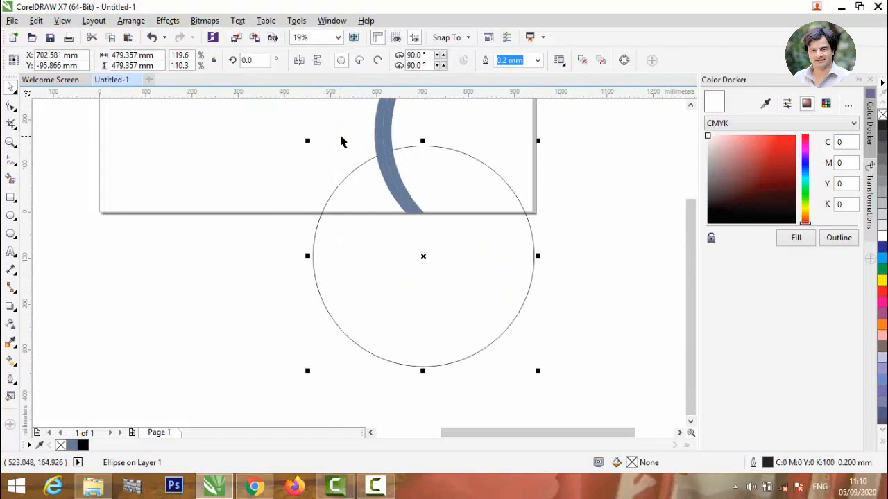
pyautogui.moveTo(347, 176)
pyautogui.mouseDown()
pyautogui.moveTo(337, 167)
pyautogui.moveTo(332, 174)
pyautogui.moveTo(342, 174)
pyautogui.mouseUp()
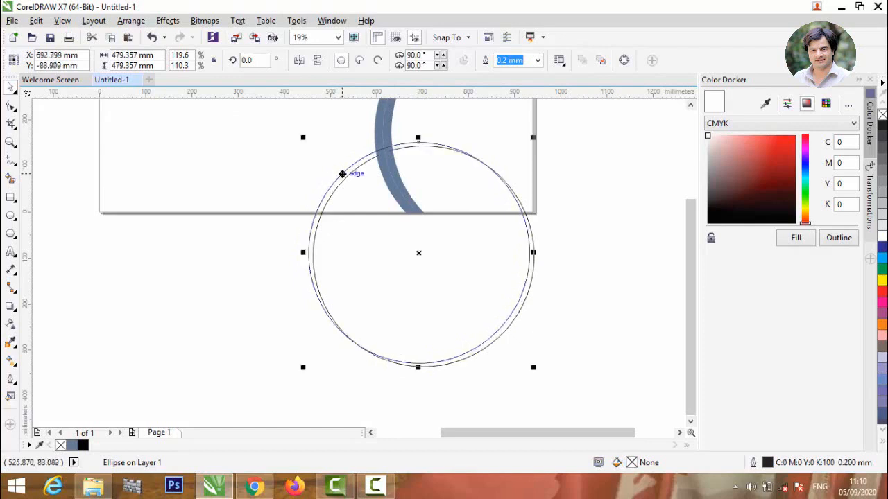
# Smart Fill the thin strip between the two lower circles, from the page's bottom edge up to the crescent, with blue-grey
pyautogui.click(11, 178)
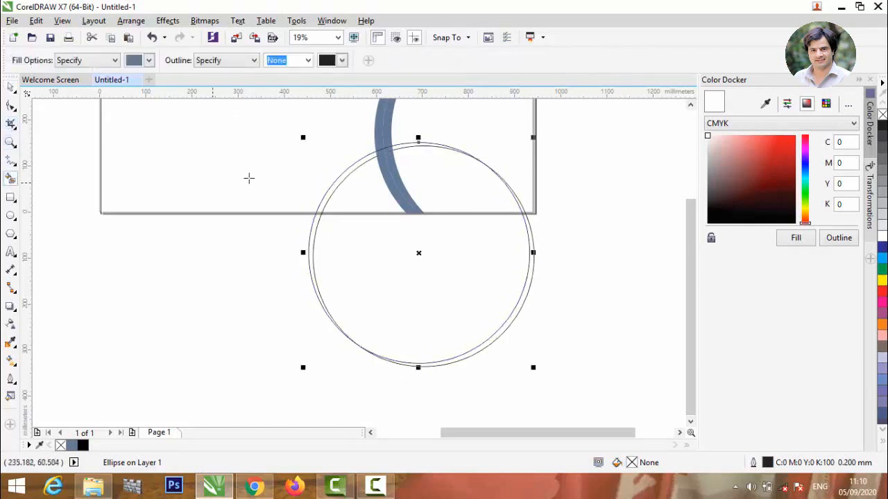
pyautogui.click(351, 170)
pyautogui.scroll(-2, 339, 259)
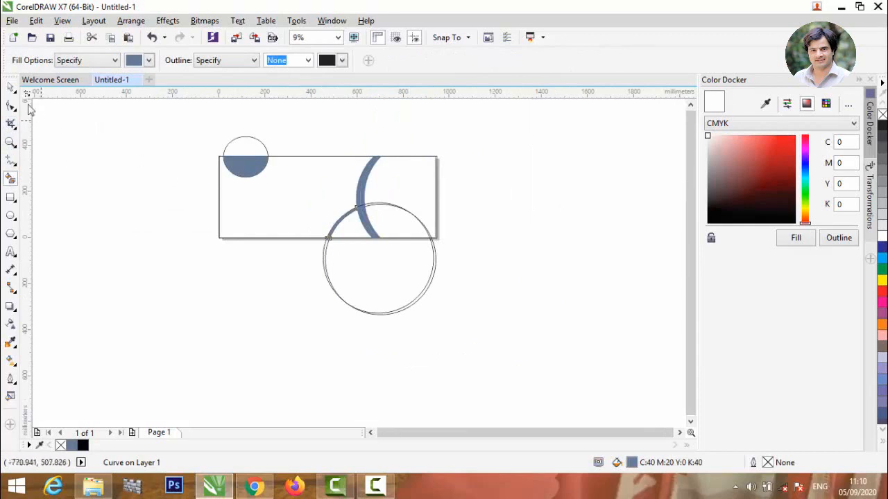
# Delete both lower construction circles, keeping the filled curved strip
pyautogui.click(12, 88)
pyautogui.click(410, 231)
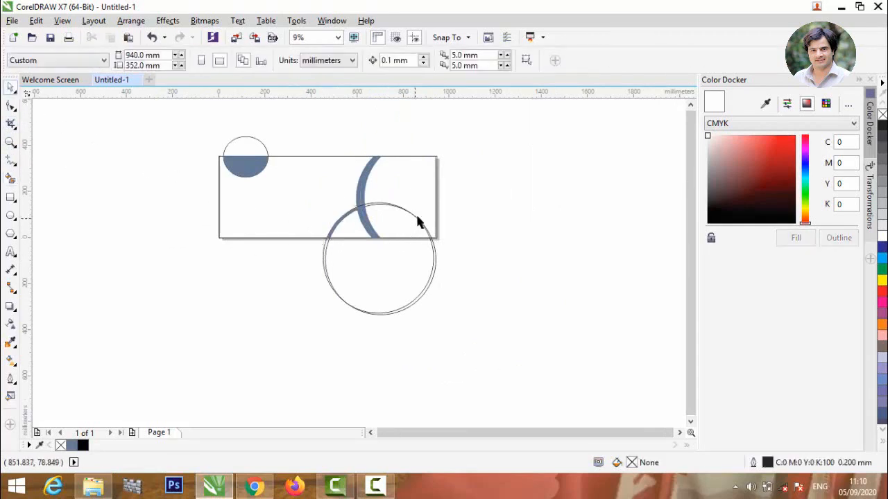
pyautogui.click(416, 220)
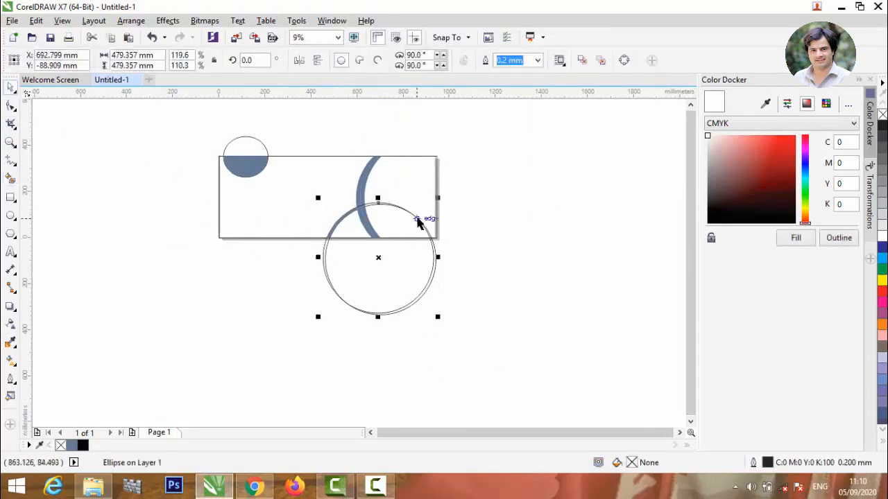
pyautogui.click(417, 221)
pyautogui.click(417, 221)
pyautogui.press('Delete')
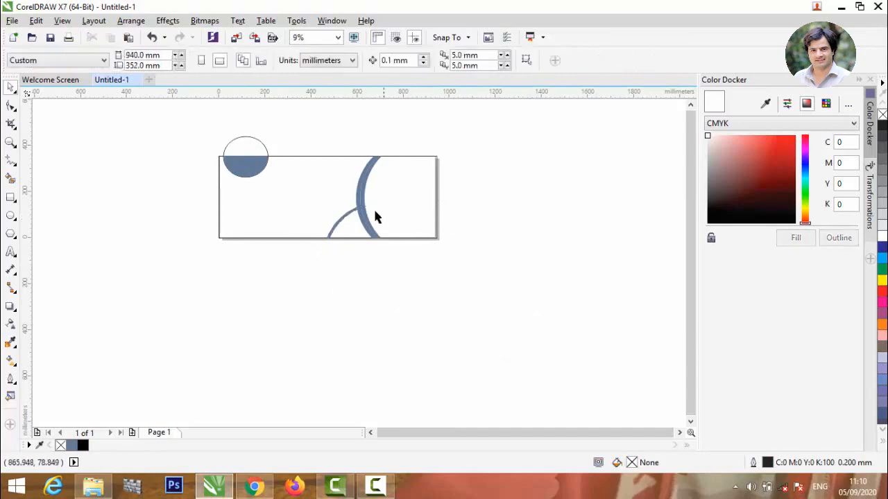
# Import the blue-grey swatch chart image from the Colour Shades folder in File Explorer and place it beside the page's right edge
pyautogui.click(841, 7)
pyautogui.click(93, 485)
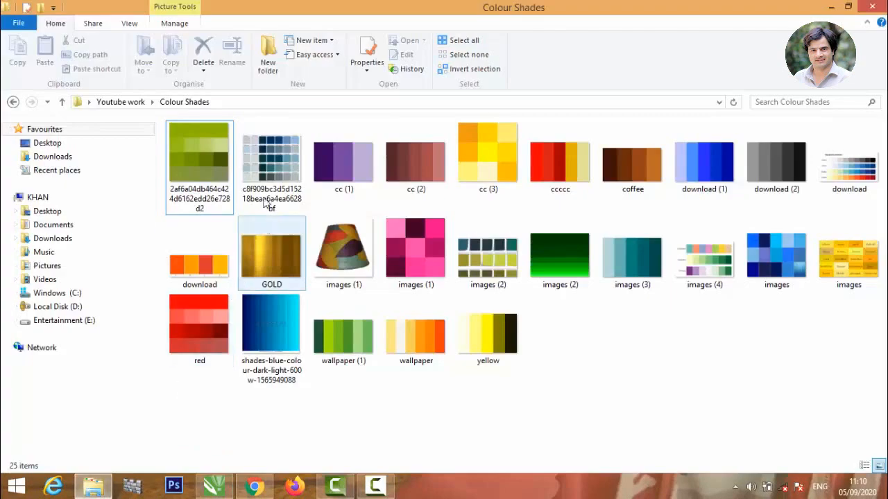
pyautogui.moveTo(272, 161); pyautogui.dragTo(472, 387)
pyautogui.moveTo(436, 302); pyautogui.dragTo(505, 178)
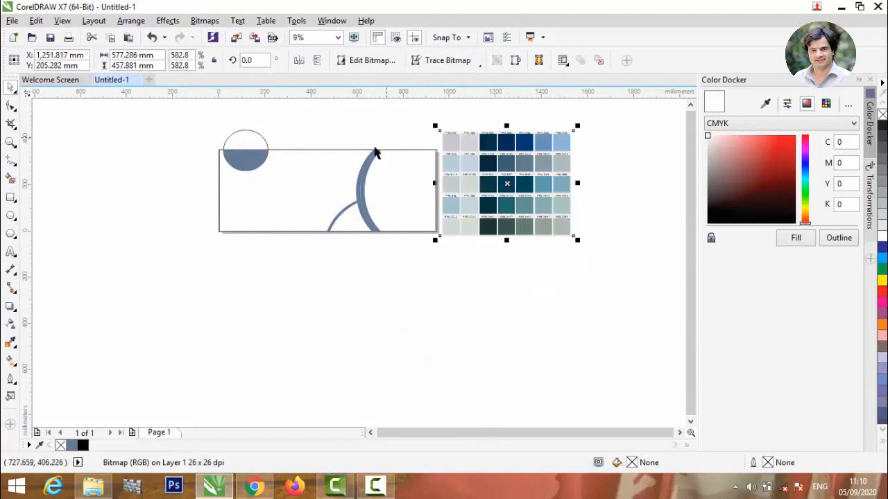
# Scale the swatch chart down to about 326 × 259 mm and move it so it overlaps the page's right edge
pyautogui.scroll(-1, 332, 269)
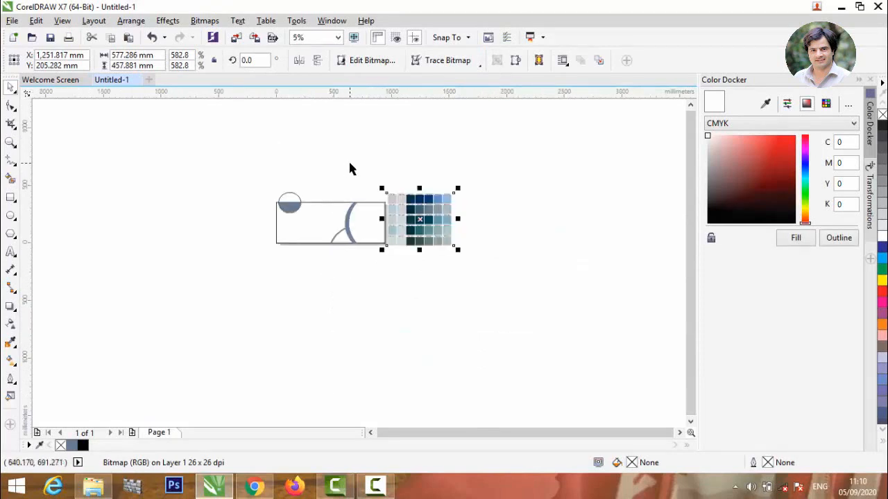
pyautogui.scroll(1, 345, 224)
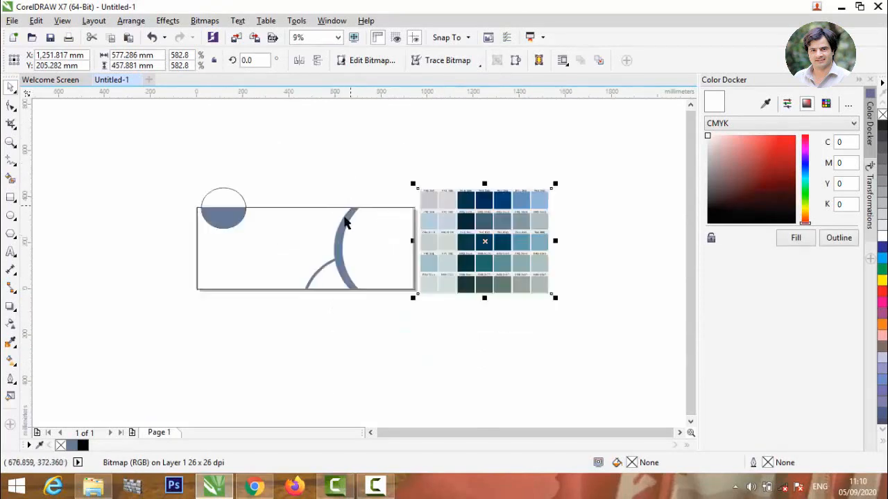
pyautogui.click(554, 295)
pyautogui.click(531, 284)
pyautogui.moveTo(554, 300); pyautogui.dragTo(497, 250)
pyautogui.scroll(3, 340, 250)
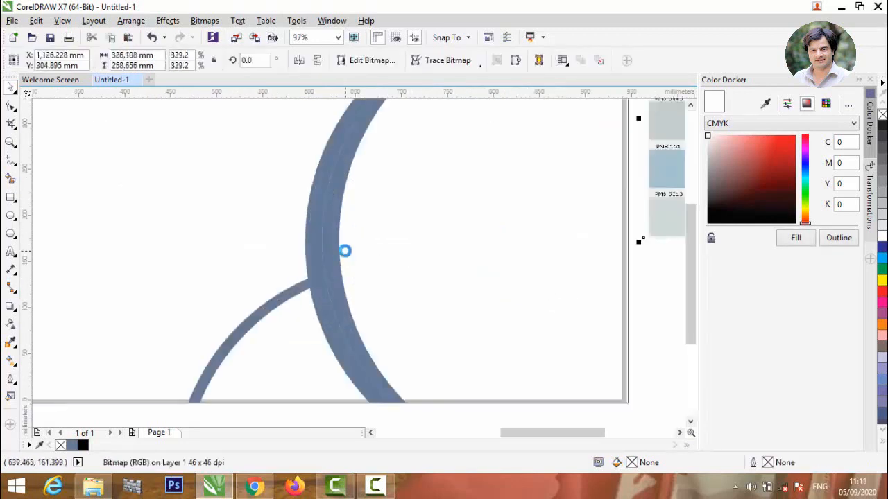
pyautogui.scroll(-3, 344, 251)
pyautogui.scroll(2, 389, 250)
pyautogui.moveTo(460, 206); pyautogui.dragTo(320, 262)
# Apply a linear fountain fill along the right-hand crescent strip from bottom to top, with the upper end color set to red #FF0000
pyautogui.click(292, 261)
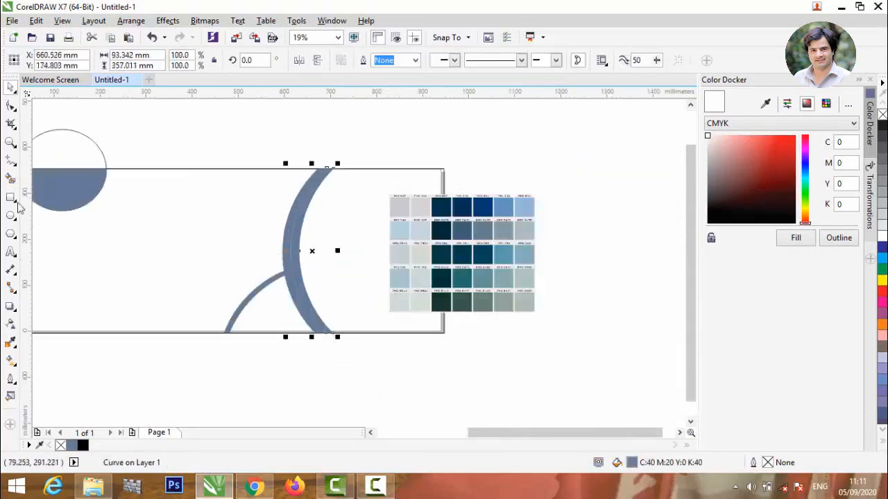
pyautogui.click(10, 362)
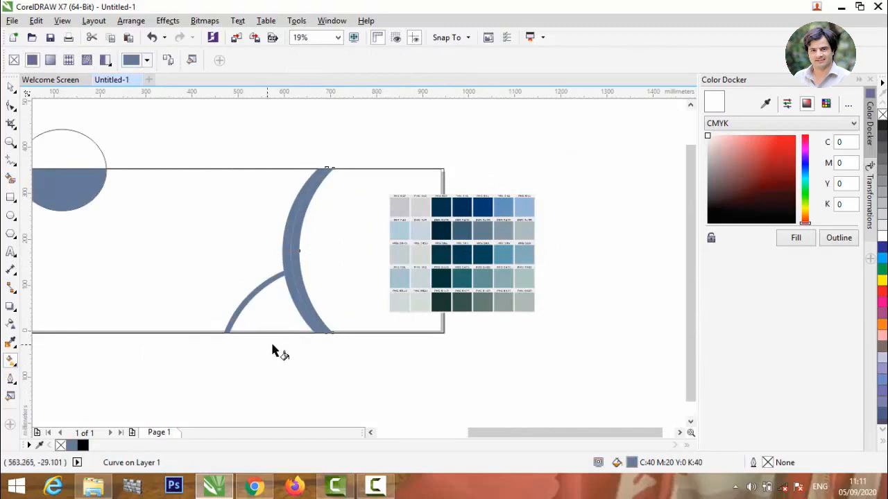
pyautogui.moveTo(332, 210); pyautogui.dragTo(339, 165)
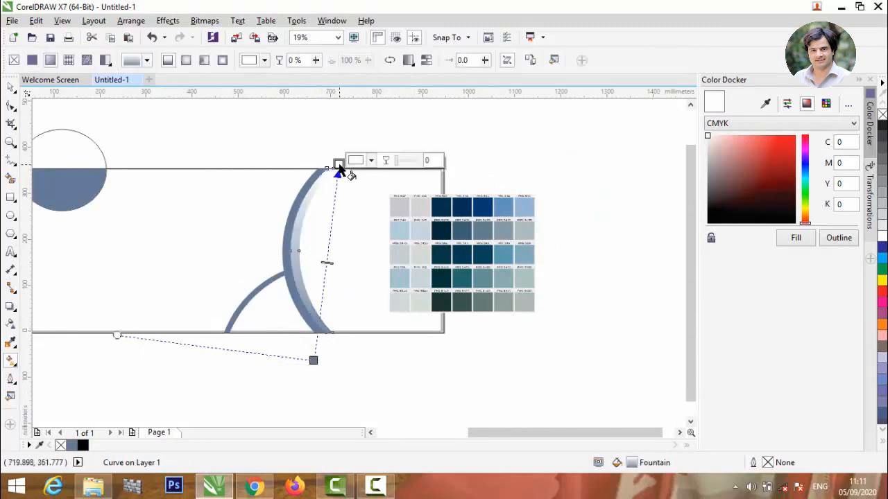
pyautogui.click(371, 160)
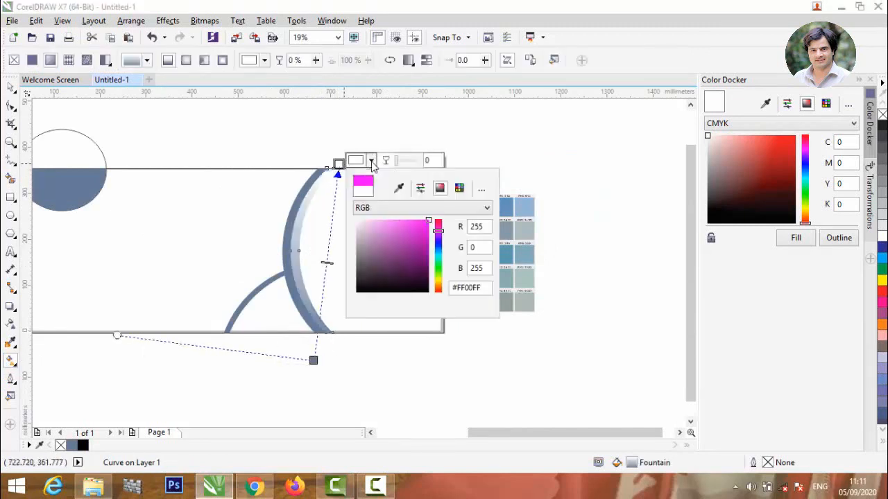
pyautogui.click(400, 193)
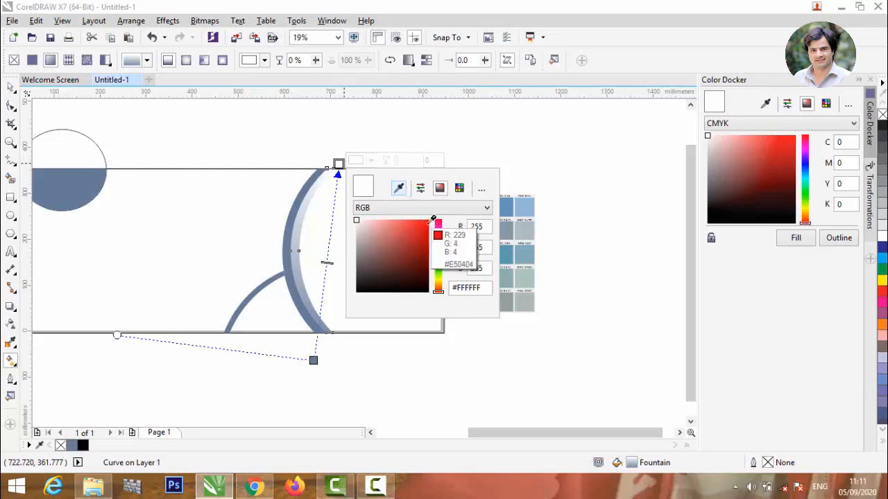
pyautogui.click(428, 224)
pyautogui.moveTo(427, 229); pyautogui.dragTo(438, 207)
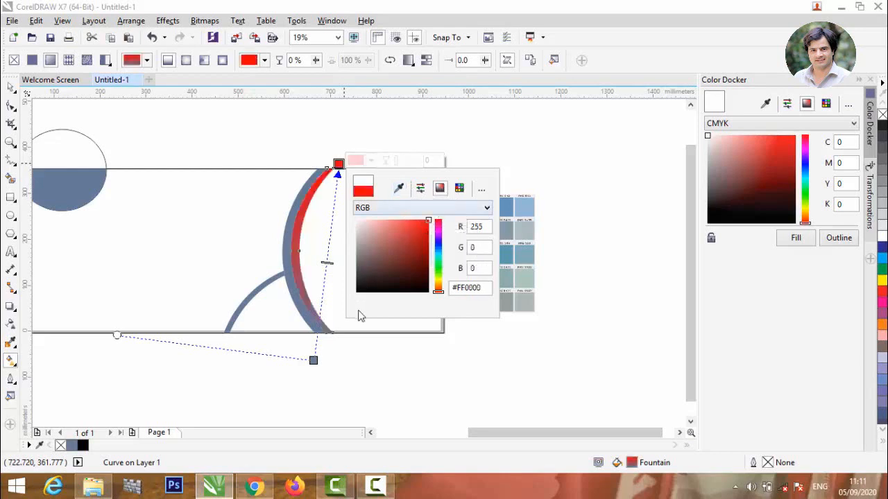
# Set the lower end color of the right-hand crescent's gradient to golden yellow C0 M19 Y100 K0
pyautogui.click(312, 361)
pyautogui.click(313, 361)
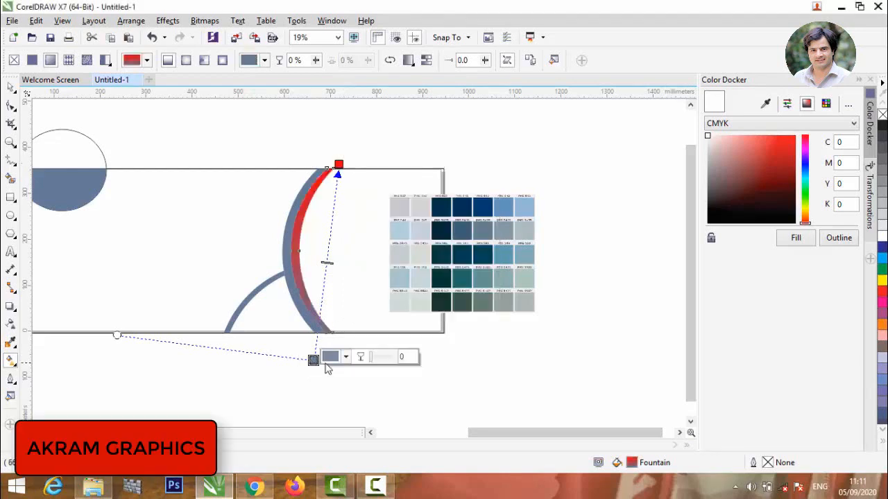
pyautogui.click(345, 357)
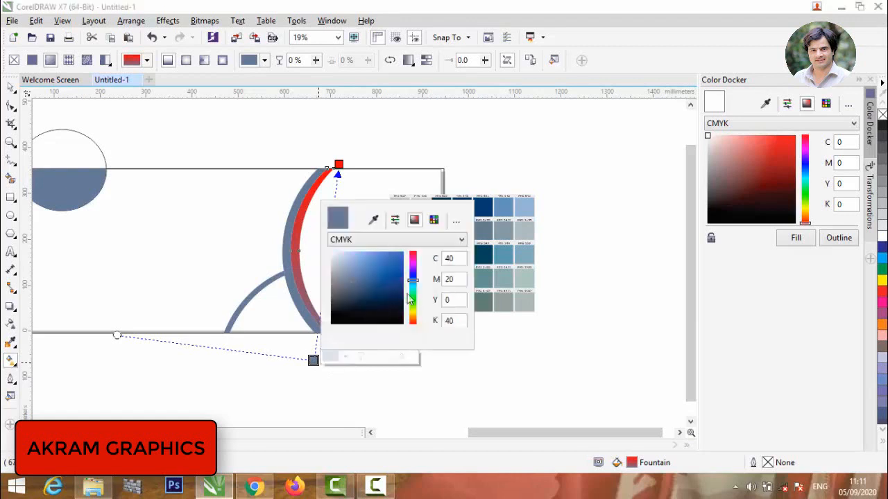
pyautogui.moveTo(417, 285); pyautogui.dragTo(413, 314)
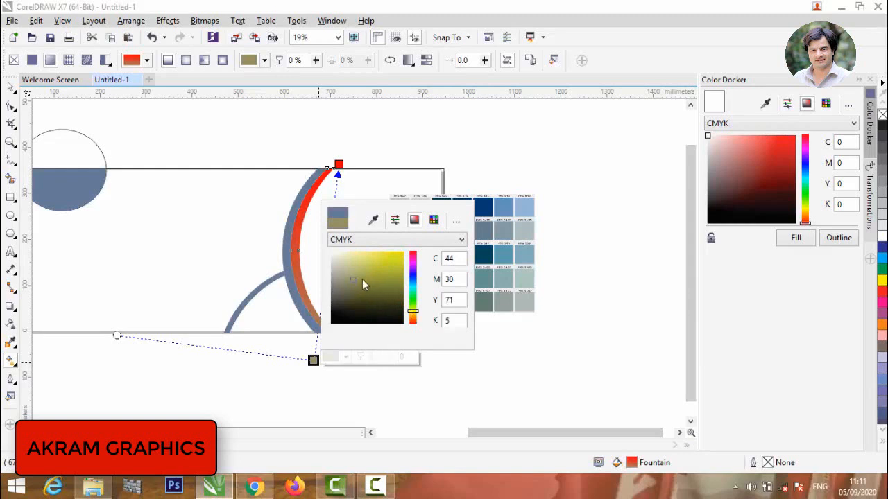
pyautogui.moveTo(355, 279); pyautogui.dragTo(405, 251)
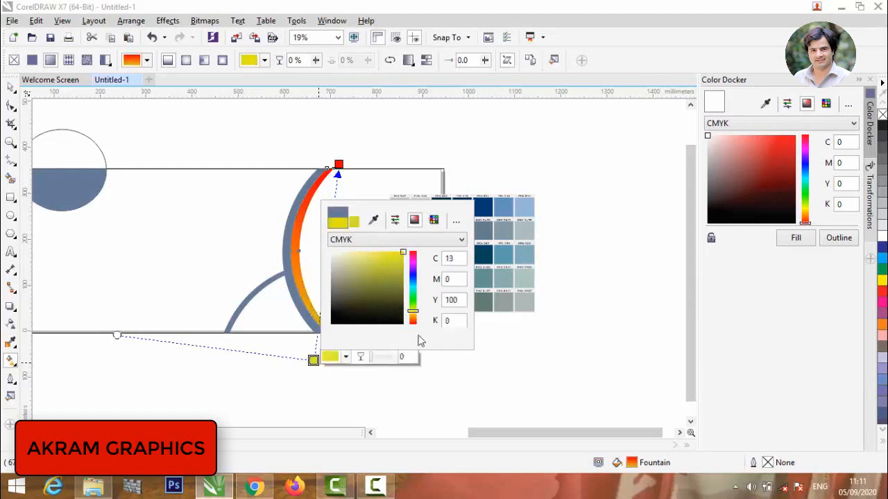
pyautogui.moveTo(414, 316); pyautogui.dragTo(414, 320)
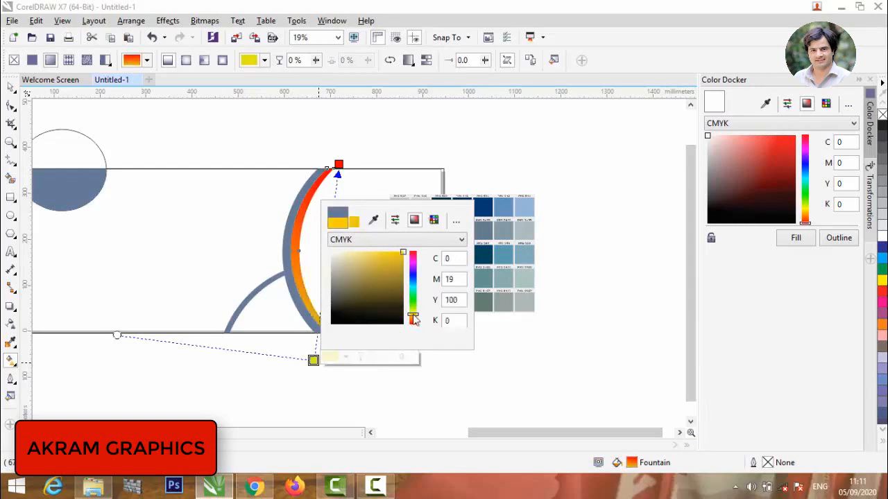
pyautogui.click(210, 129)
# Give the left-hand crescent strip a fountain fill and copy the neighboring crescent's red-to-yellow fill onto it
pyautogui.click(288, 247)
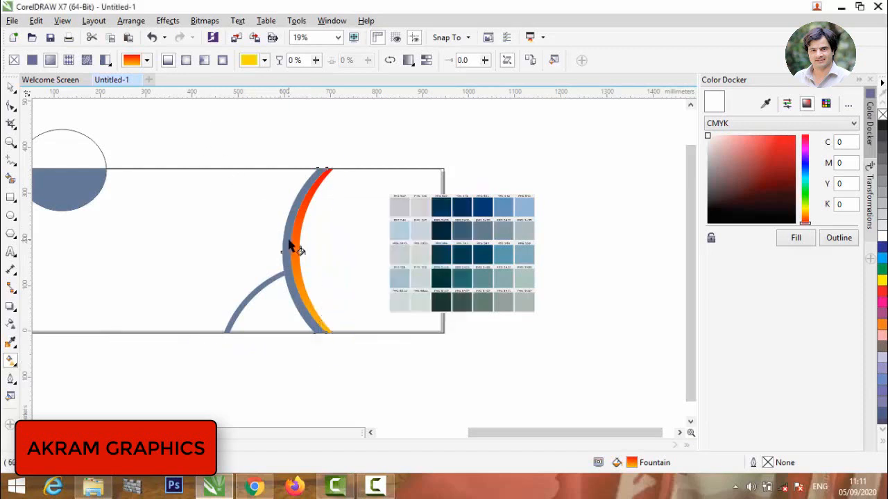
pyautogui.moveTo(274, 291); pyautogui.dragTo(323, 145)
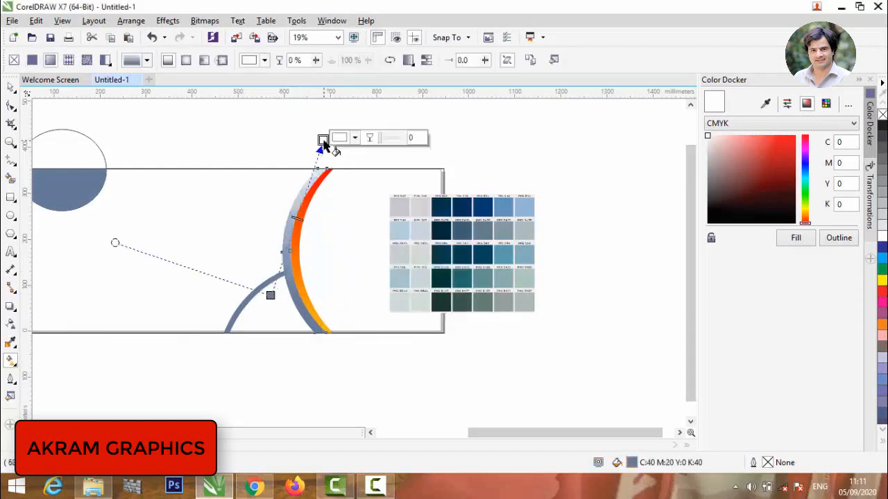
pyautogui.click(530, 60)
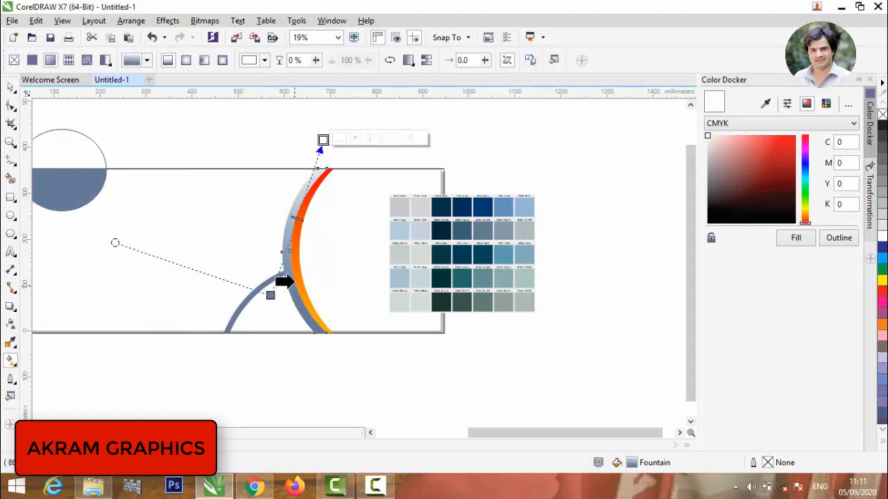
pyautogui.click(297, 279)
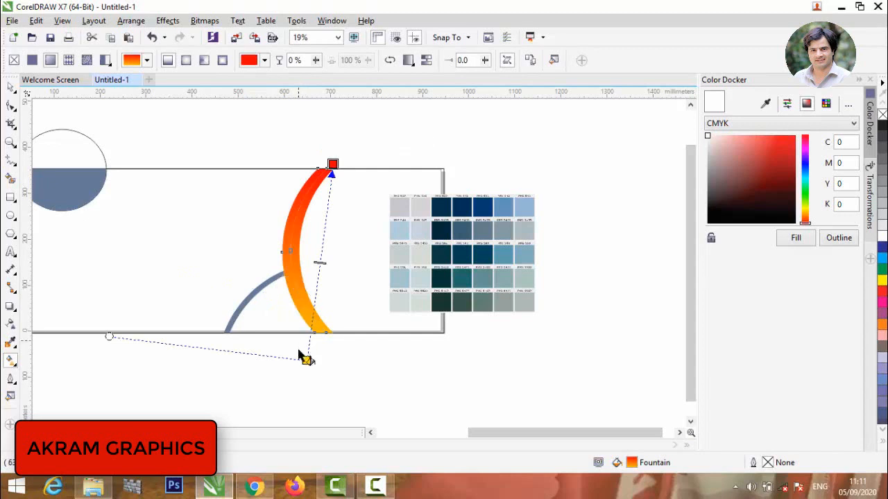
# Reverse the left-hand crescent's gradient so yellow starts above the page's top edge and red ends well below the bottom edge
pyautogui.moveTo(305, 360); pyautogui.dragTo(297, 339)
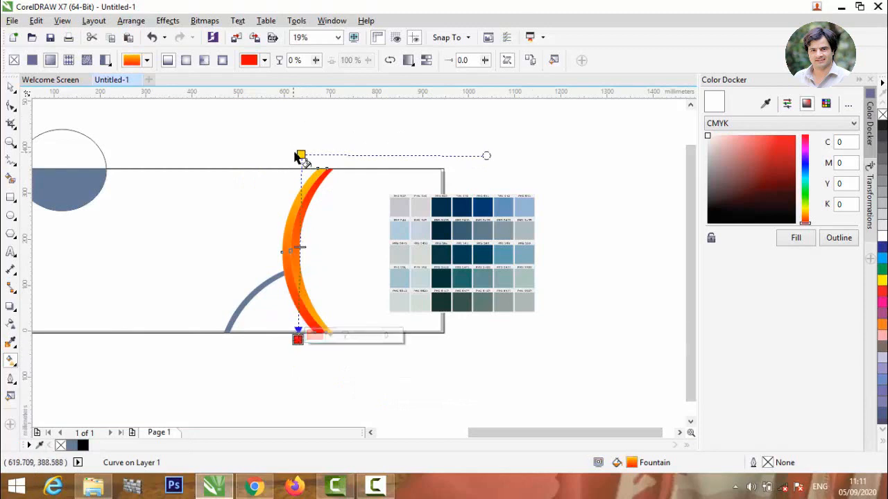
pyautogui.moveTo(300, 154); pyautogui.dragTo(299, 161)
pyautogui.moveTo(299, 344); pyautogui.dragTo(303, 394)
pyautogui.moveTo(301, 161); pyautogui.dragTo(301, 145)
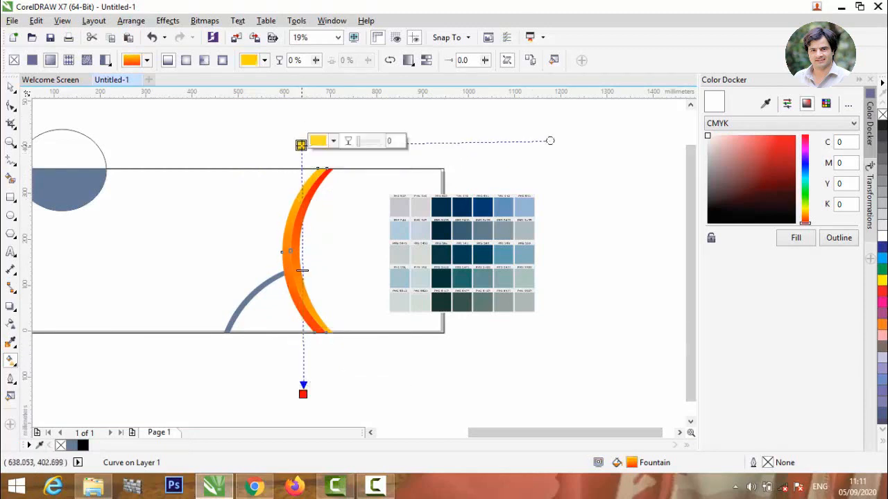
# Stretch the right-hand crescent's gradient by moving its red end higher above the page's top edge, keeping yellow below the bottom edge
pyautogui.moveTo(313, 359); pyautogui.dragTo(337, 166)
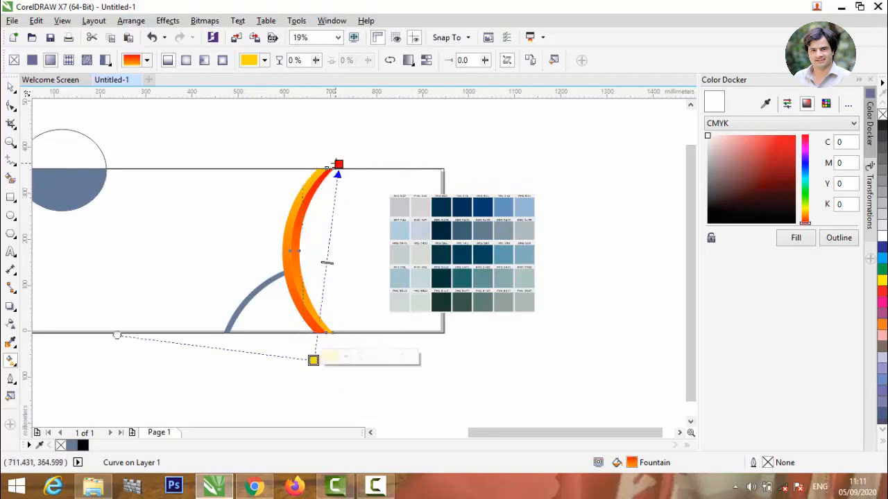
pyautogui.moveTo(331, 118); pyautogui.dragTo(317, 356)
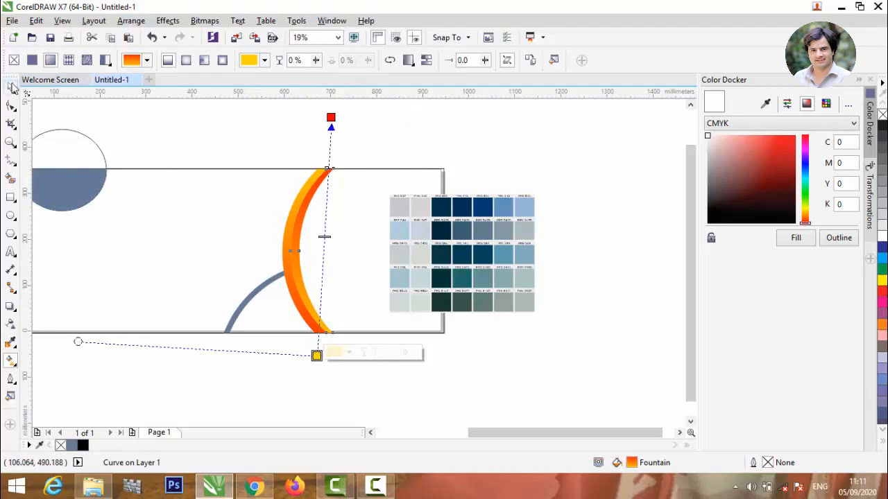
pyautogui.click(10, 87)
pyautogui.click(215, 163)
# Sample a dark teal from the swatch chart, darken it to #003B4D, and fill the half circle at the page's top edge with it
pyautogui.scroll(-1, 310, 198)
pyautogui.scroll(1, 287, 187)
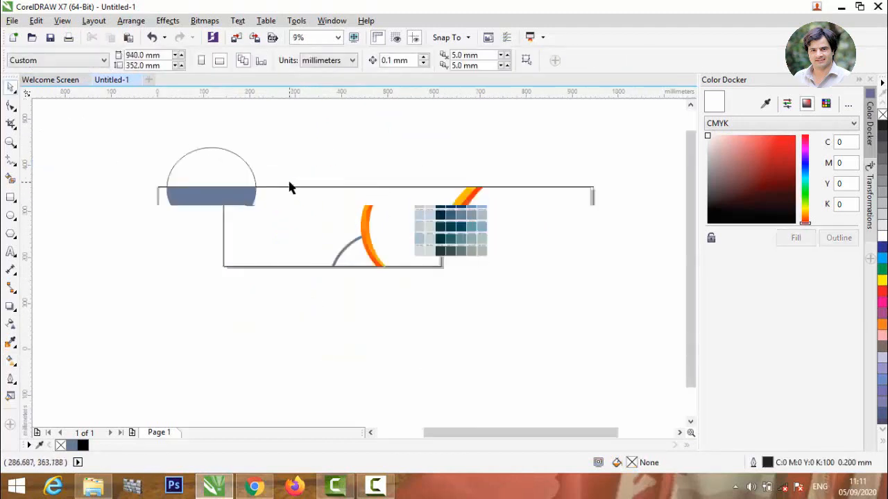
pyautogui.click(219, 202)
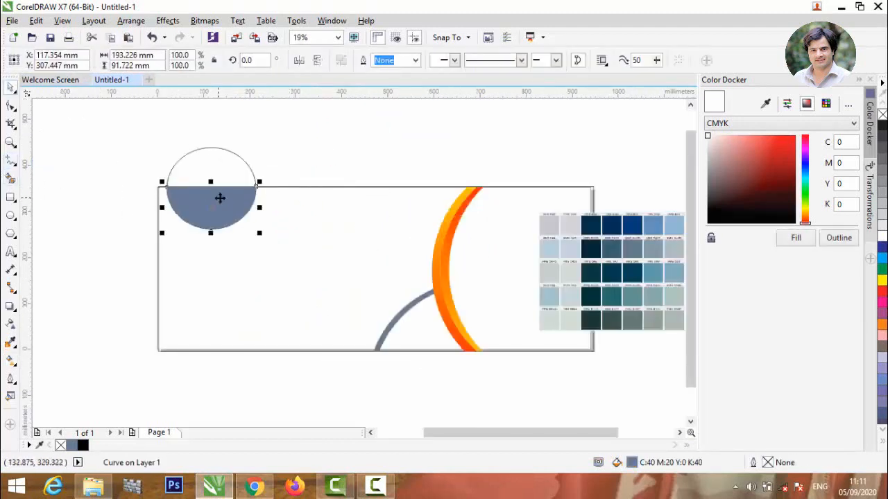
pyautogui.click(766, 104)
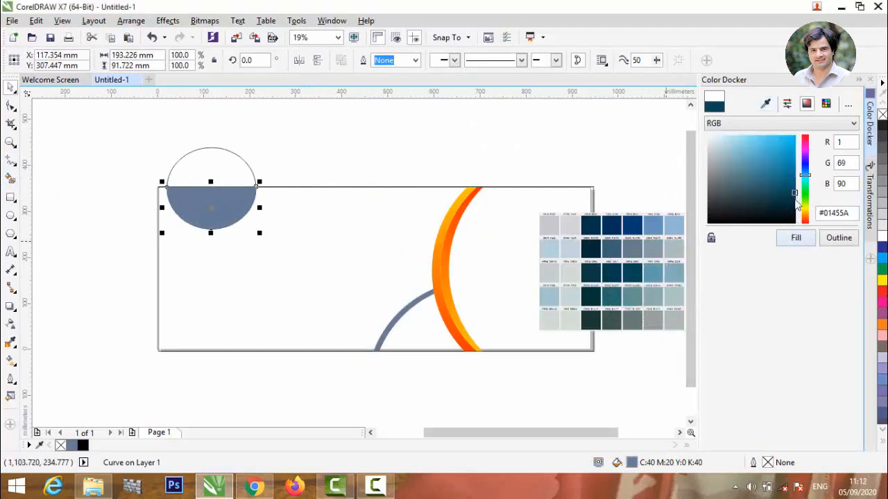
pyautogui.moveTo(793, 196); pyautogui.dragTo(795, 198)
pyautogui.click(794, 239)
pyautogui.click(342, 268)
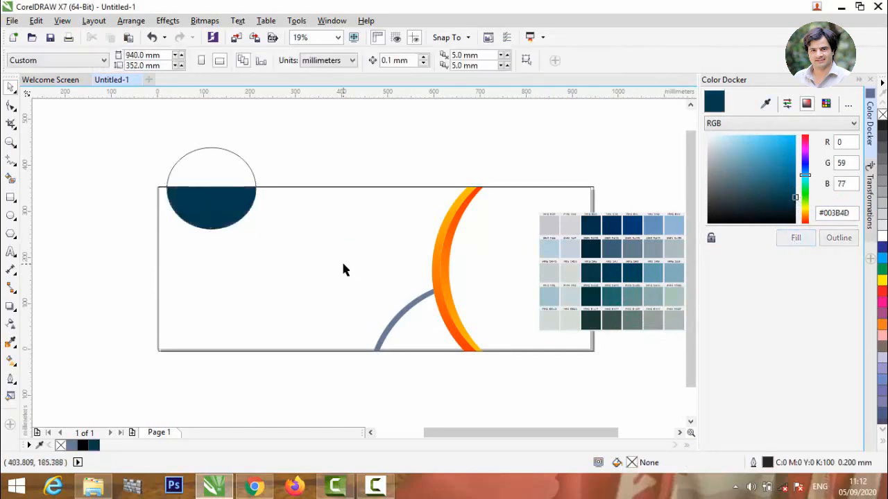
# Smart Fill the large area left of the crescents and recolor it with the dark teal #01455A sampled from the swatch chart
pyautogui.click(9, 179)
pyautogui.click(311, 280)
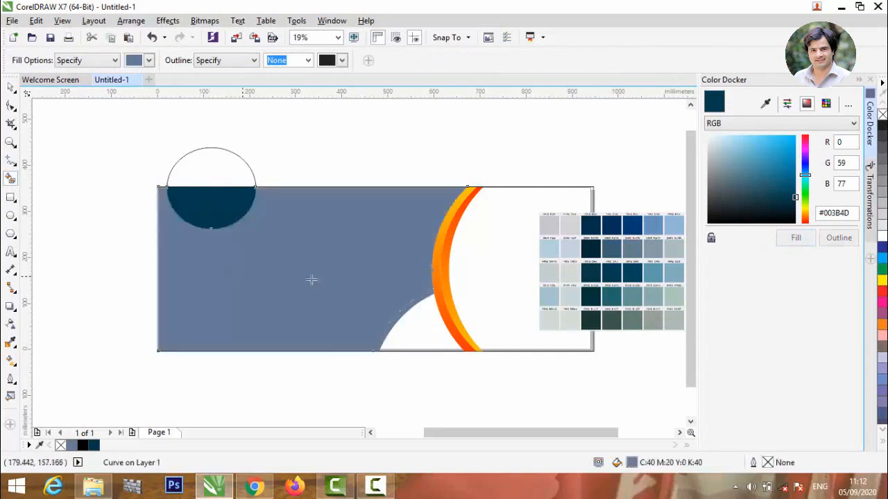
pyautogui.click(766, 104)
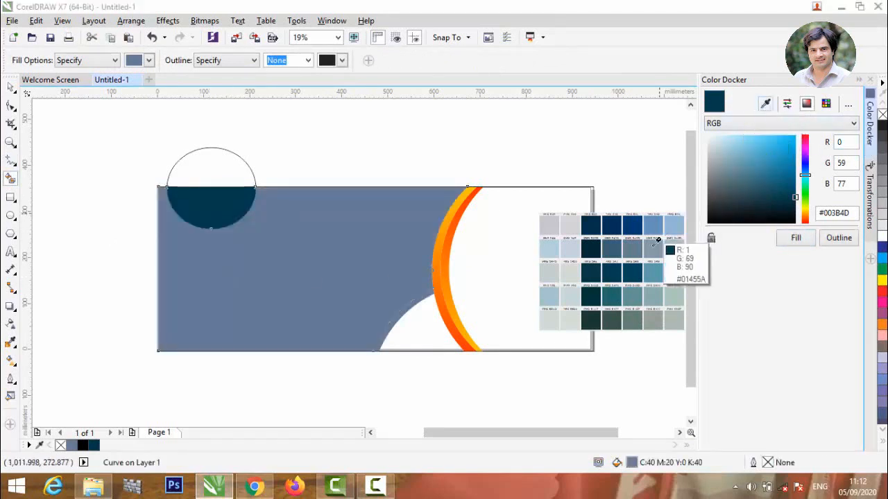
pyautogui.click(632, 246)
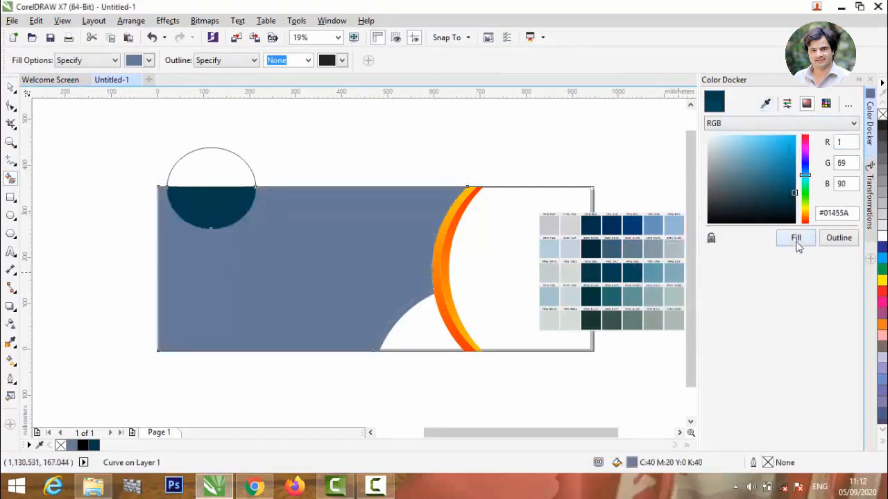
pyautogui.click(796, 239)
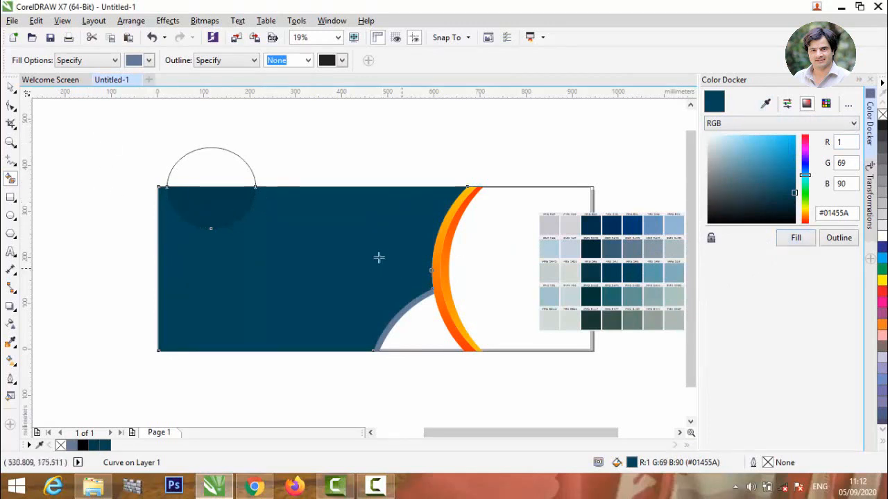
# Smart Fill the area enclosed by the thin curved strip, the crescent and the page's bottom edge, and color it #01455A
pyautogui.click(423, 333)
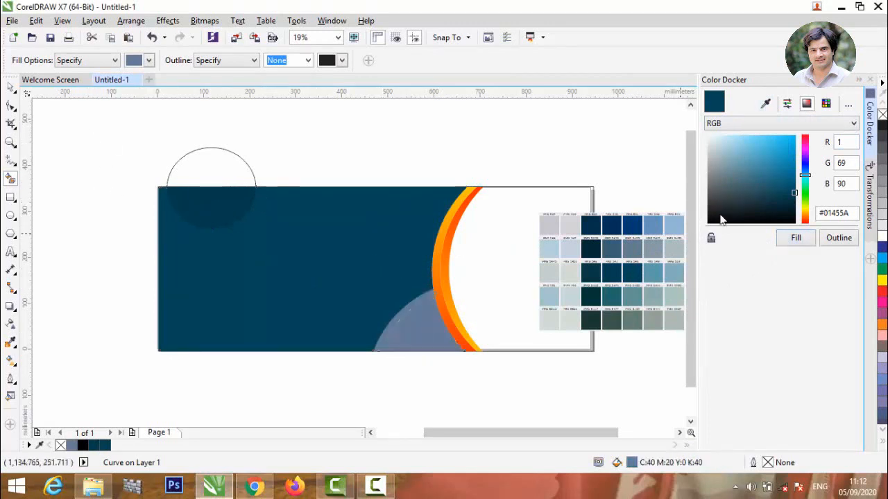
pyautogui.click(798, 238)
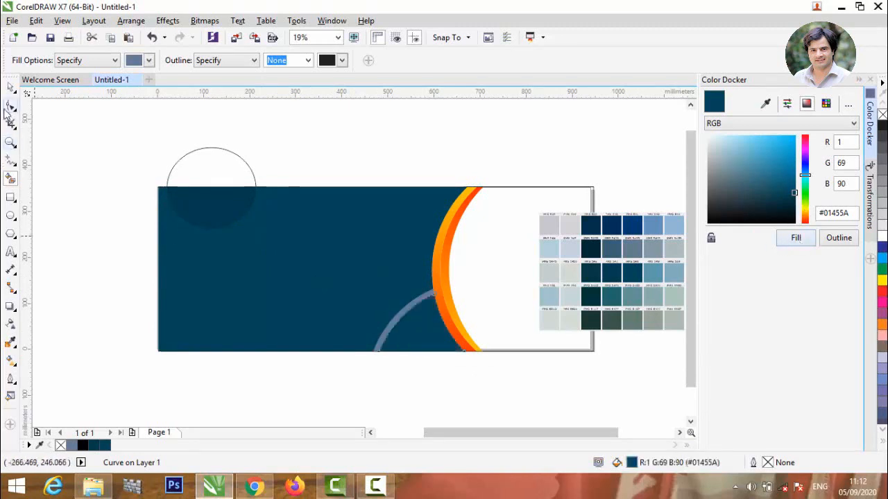
pyautogui.click(10, 89)
pyautogui.click(85, 242)
# Give the thin curved strip beside the crescents a fountain fill and copy the orange crescent's gradient onto it
pyautogui.scroll(-1, 139, 277)
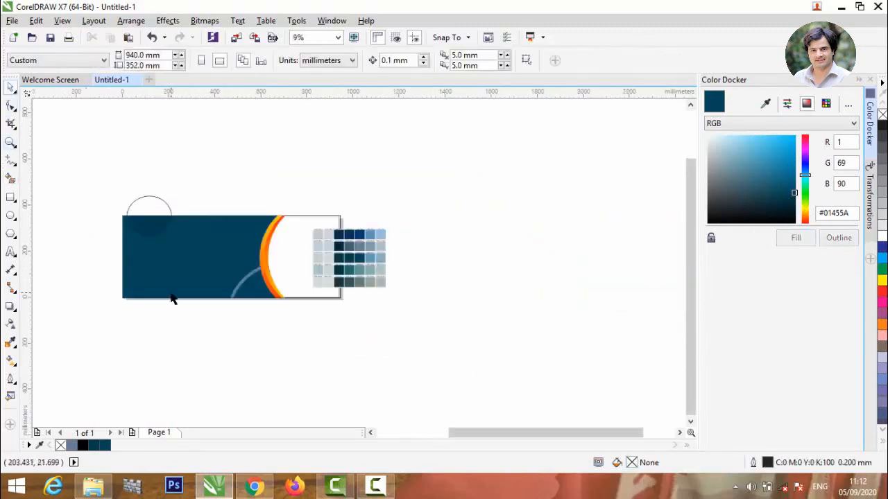
pyautogui.scroll(1, 174, 298)
pyautogui.click(340, 297)
pyautogui.press('g')
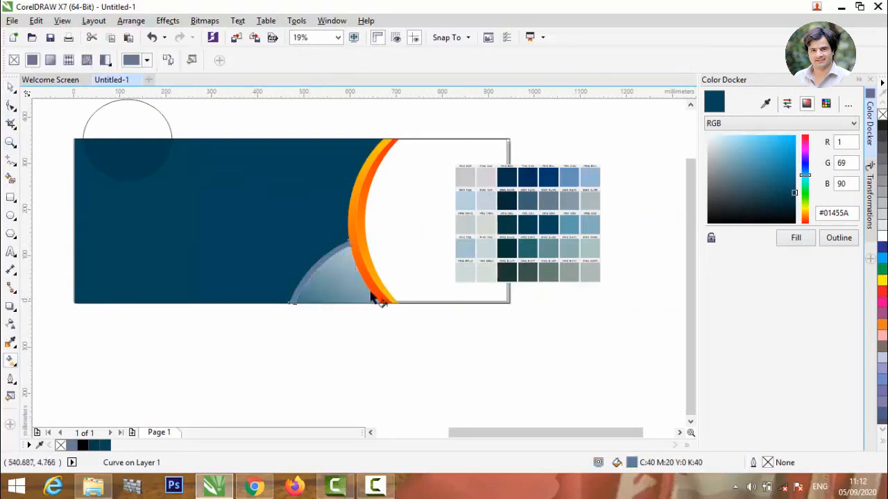
pyautogui.moveTo(286, 333); pyautogui.dragTo(326, 204)
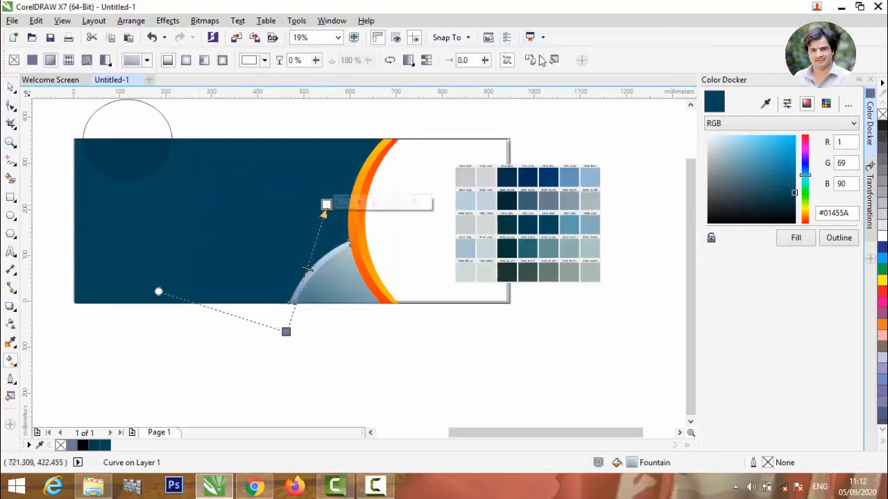
pyautogui.click(368, 149)
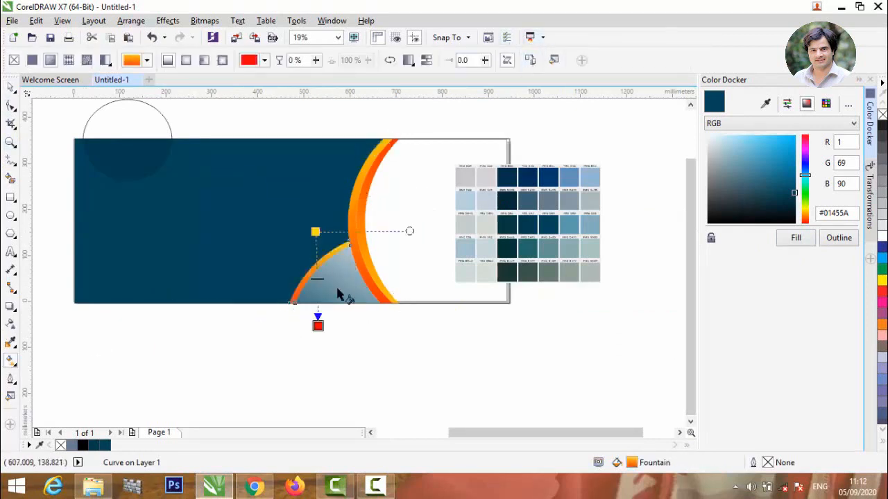
pyautogui.click(316, 361)
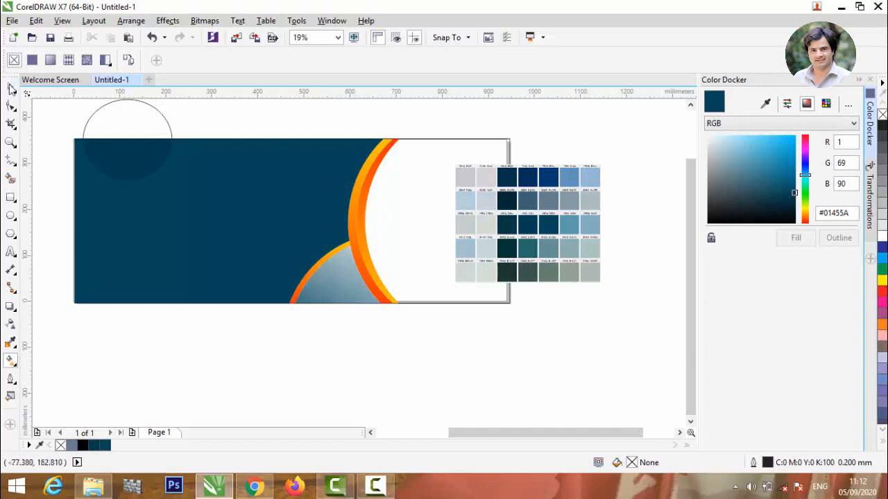
# Move the dark end of the small enclosed area's gradient to the page's bottom edge and color it #003B4D sampled from the half circle
pyautogui.click(10, 89)
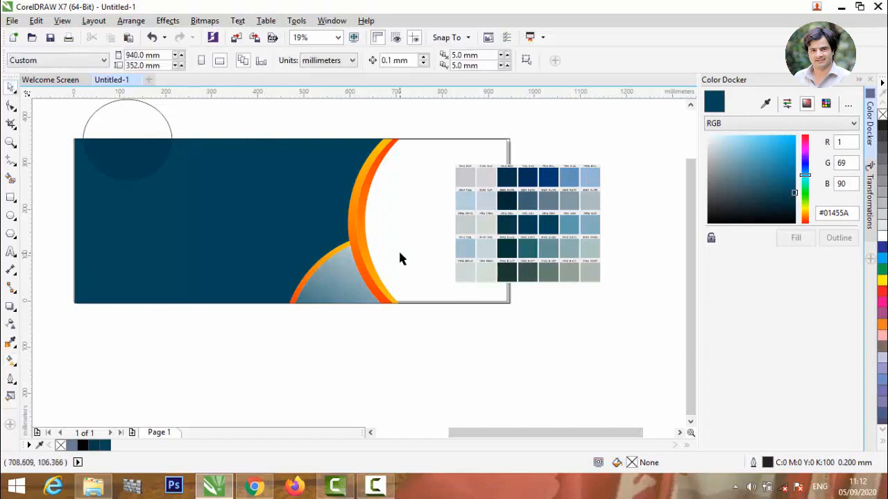
pyautogui.click(330, 274)
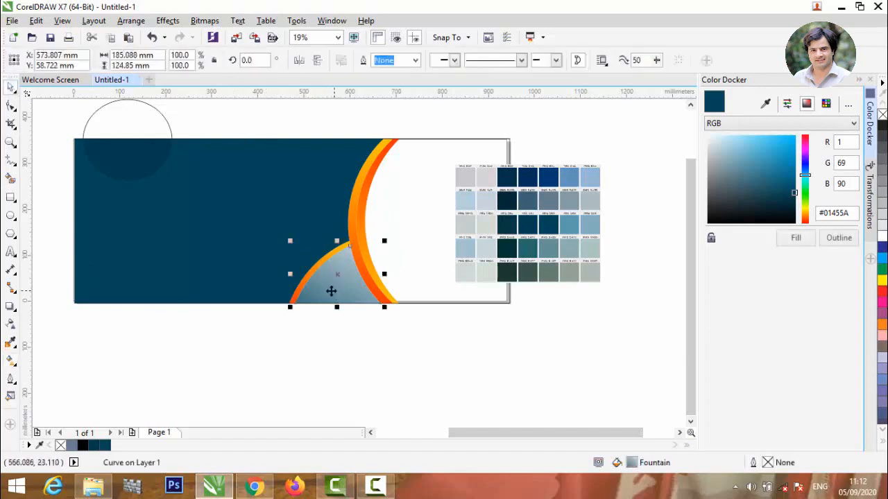
pyautogui.click(12, 360)
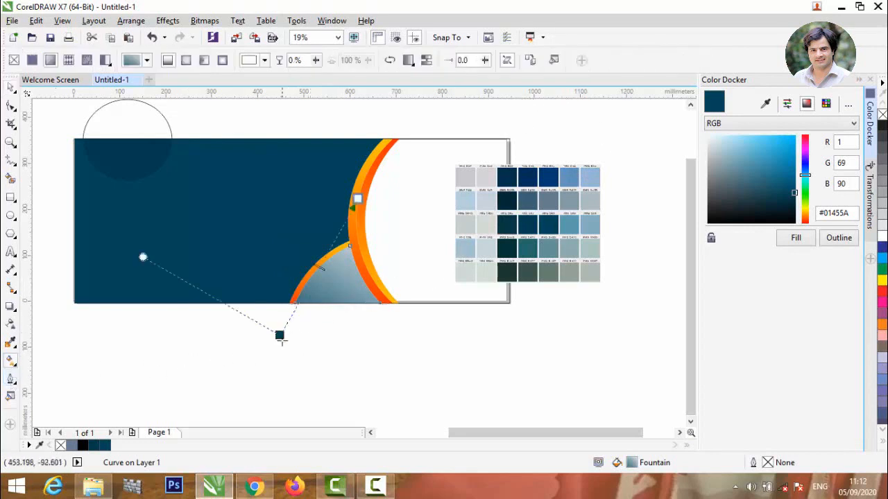
pyautogui.moveTo(279, 336); pyautogui.dragTo(314, 298)
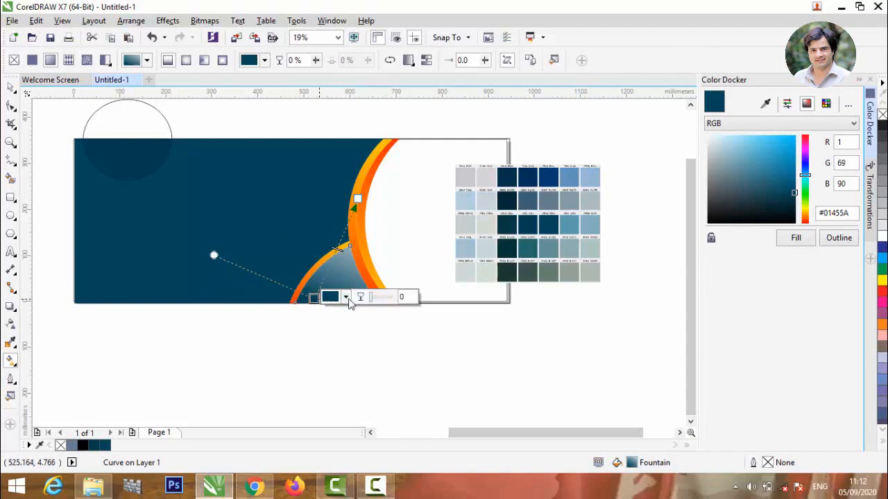
pyautogui.click(345, 297)
pyautogui.click(373, 324)
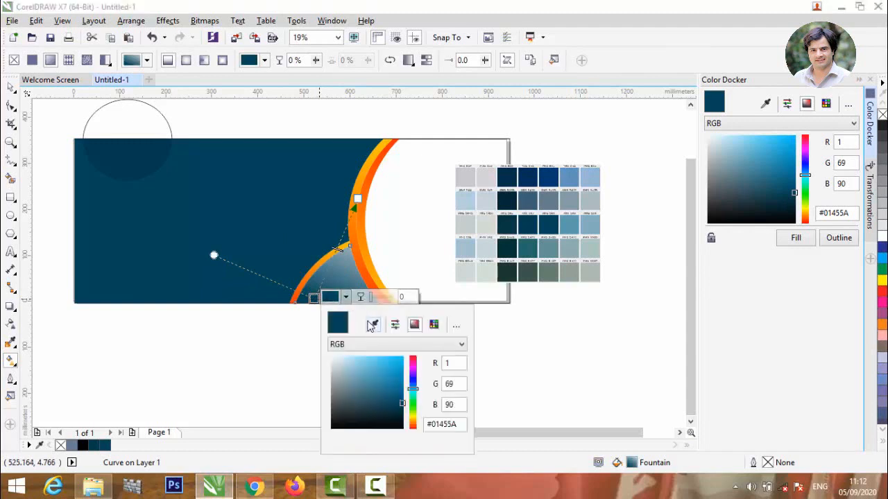
pyautogui.click(162, 160)
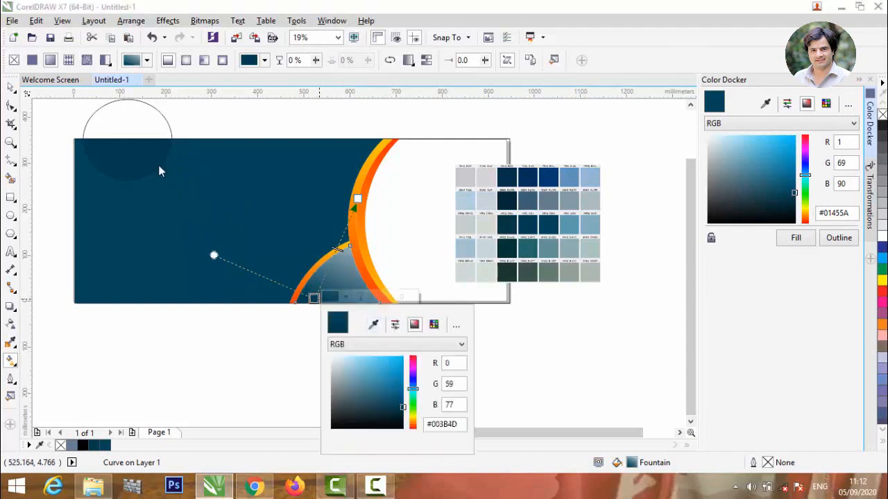
# Recolor the gradient's white end with a brighter blue sampled from the color field and shorten the gradient to fit the small enclosed area
pyautogui.click(358, 200)
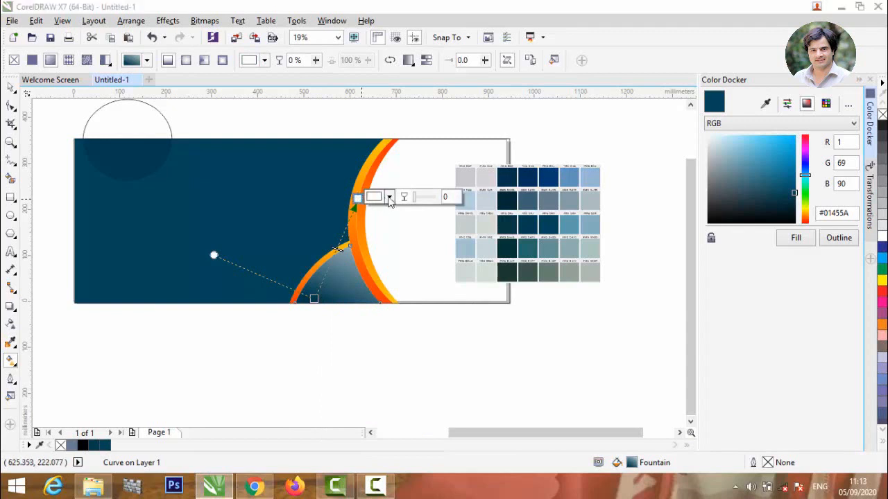
pyautogui.click(388, 197)
pyautogui.click(416, 224)
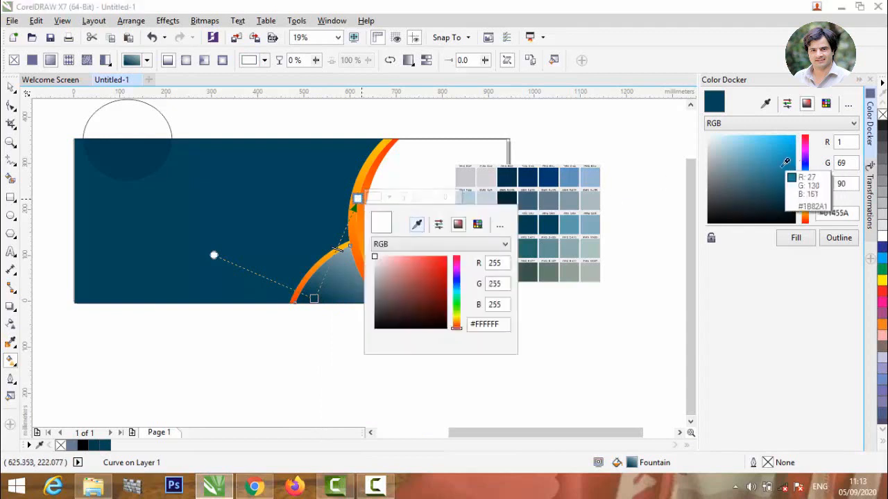
pyautogui.click(791, 167)
pyautogui.click(320, 302)
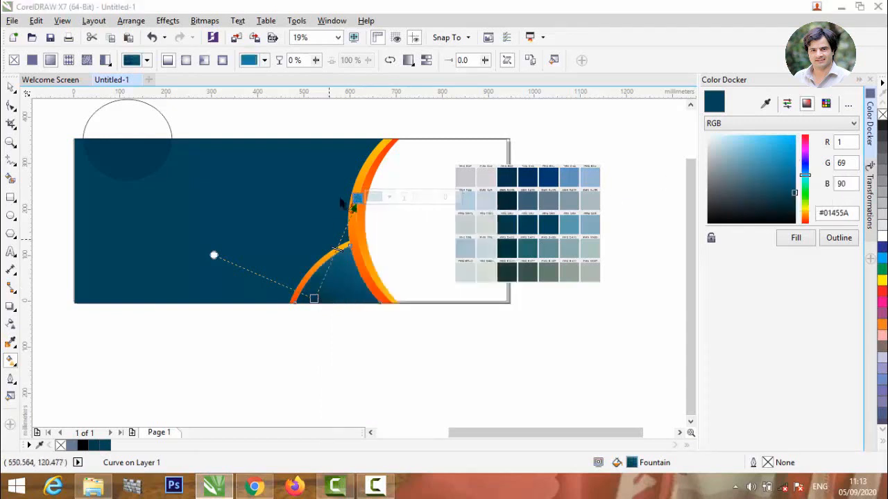
pyautogui.click(354, 243)
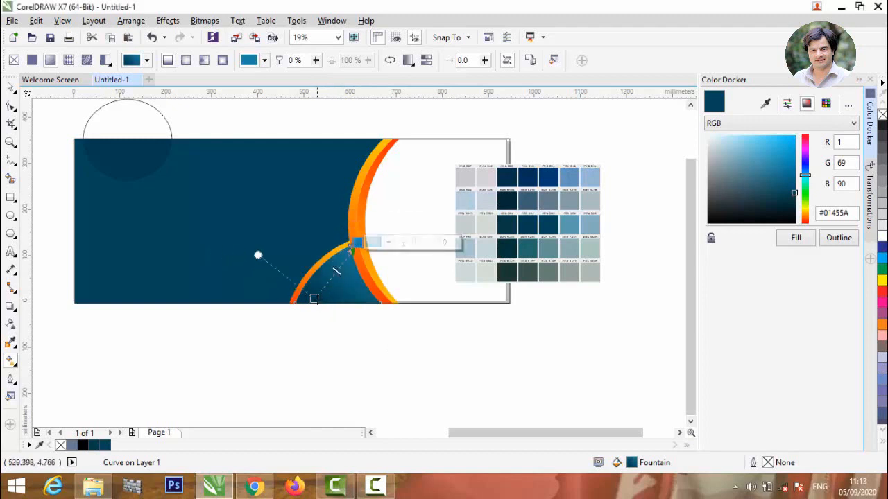
pyautogui.moveTo(317, 298); pyautogui.dragTo(332, 308)
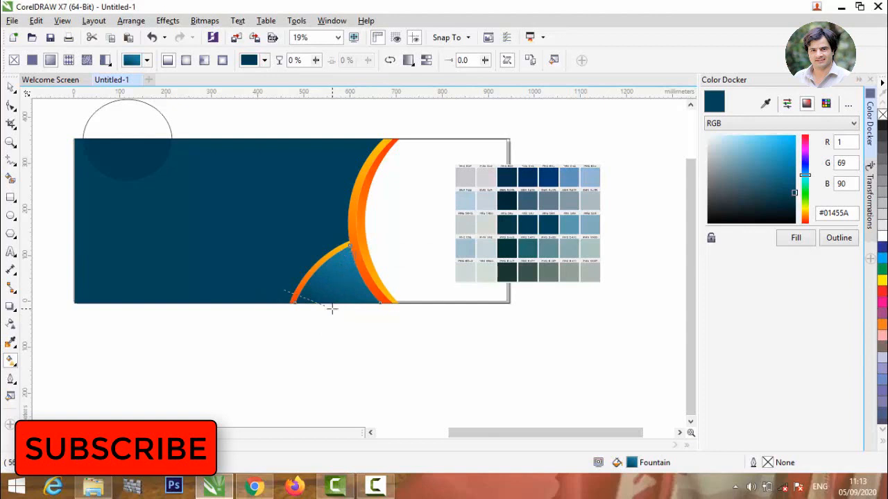
# Fill the large teal area with the small area's blue gradient, running from the page's bottom edge to above the top edge near the crescents
pyautogui.click(9, 88)
pyautogui.click(132, 210)
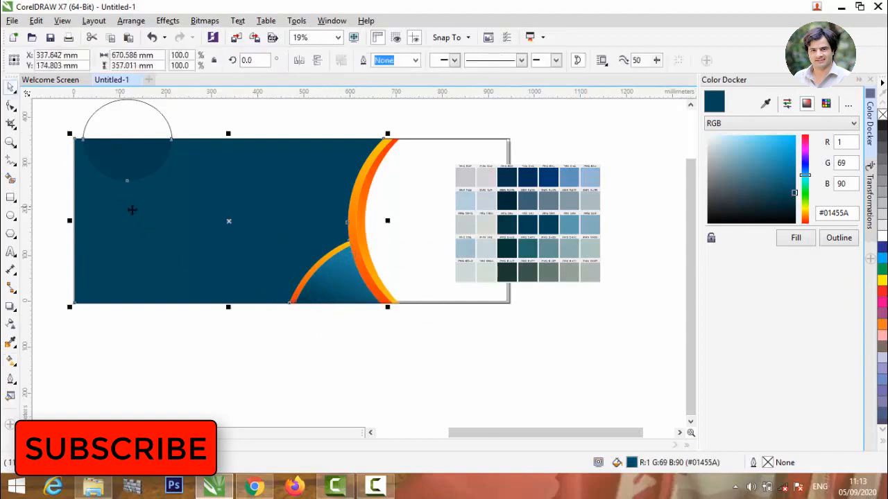
pyautogui.click(9, 345)
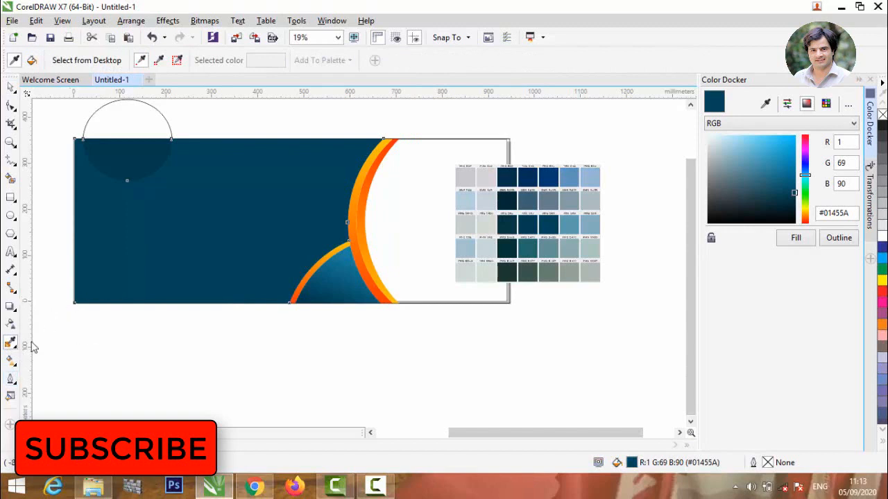
pyautogui.click(17, 370)
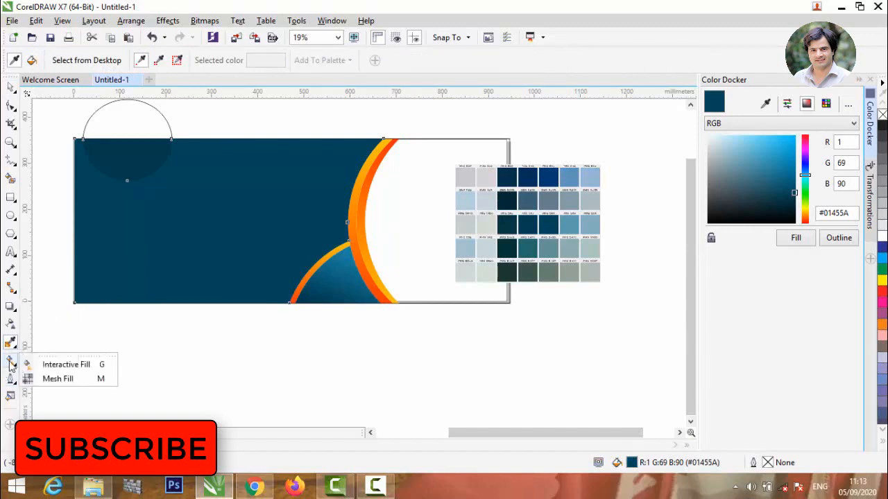
pyautogui.click(28, 365)
pyautogui.moveTo(142, 281); pyautogui.dragTo(280, 136)
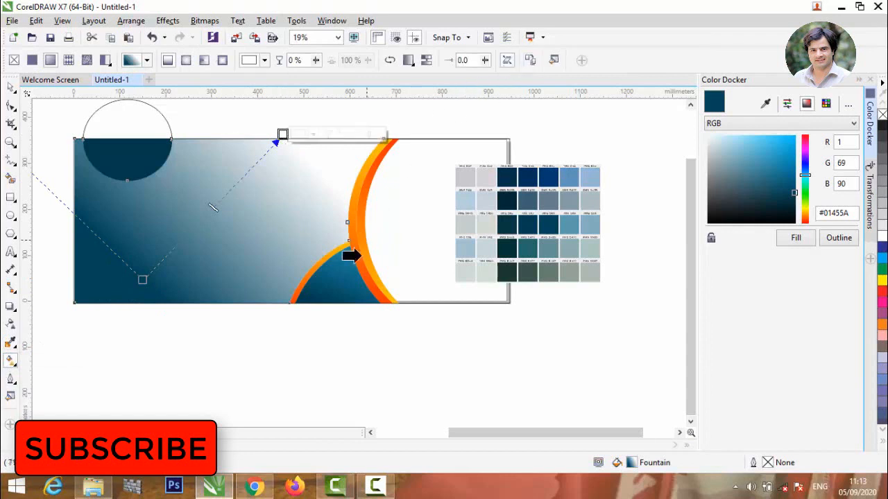
pyautogui.click(351, 283)
pyautogui.moveTo(207, 320); pyautogui.dragTo(185, 303)
pyautogui.moveTo(283, 170); pyautogui.dragTo(340, 116)
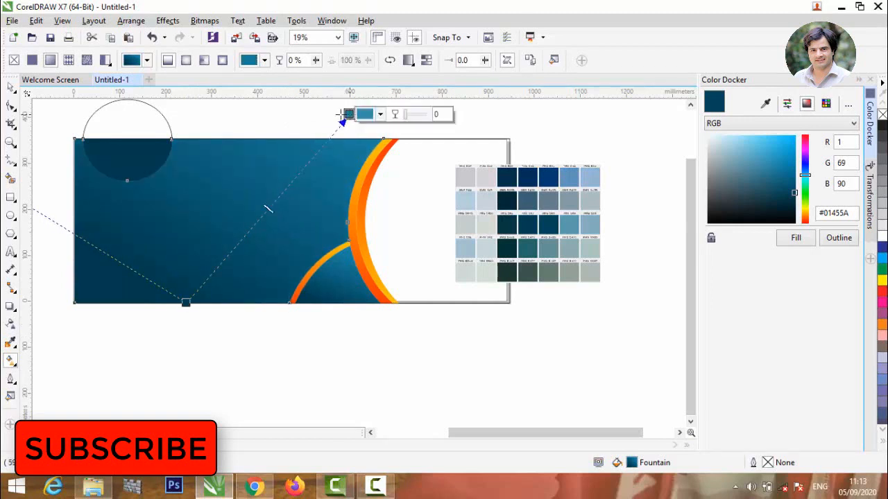
pyautogui.click(10, 88)
pyautogui.click(266, 116)
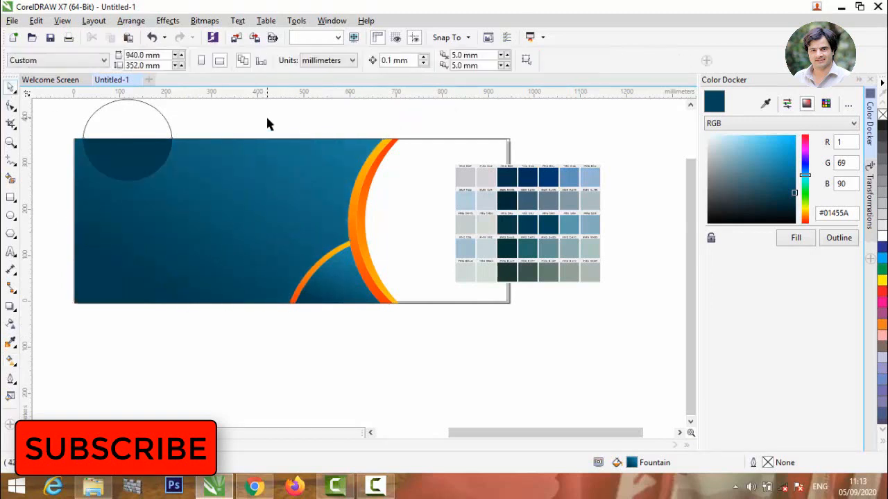
# Move the swatch chart off the page and select the dark half circle at the page's top edge
pyautogui.scroll(-3, 265, 117)
pyautogui.scroll(1, 280, 154)
pyautogui.moveTo(425, 202); pyautogui.dragTo(489, 271)
pyautogui.scroll(1, 214, 161)
pyautogui.click(215, 167)
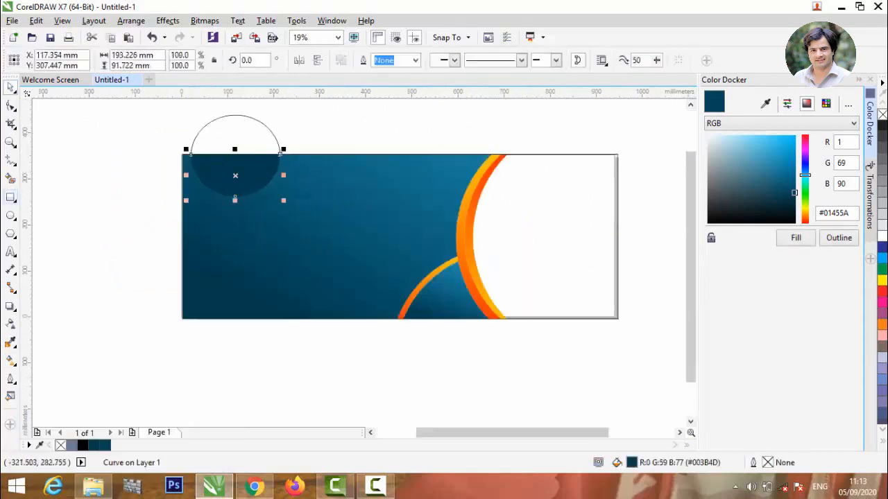
# Add the artistic text KGOC beside the page and enlarge it to about 249 pt
pyautogui.click(10, 253)
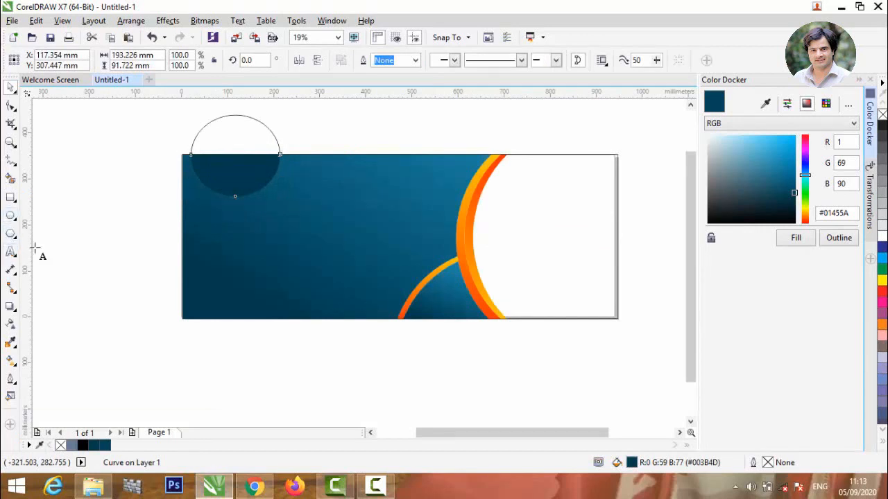
pyautogui.click(79, 238)
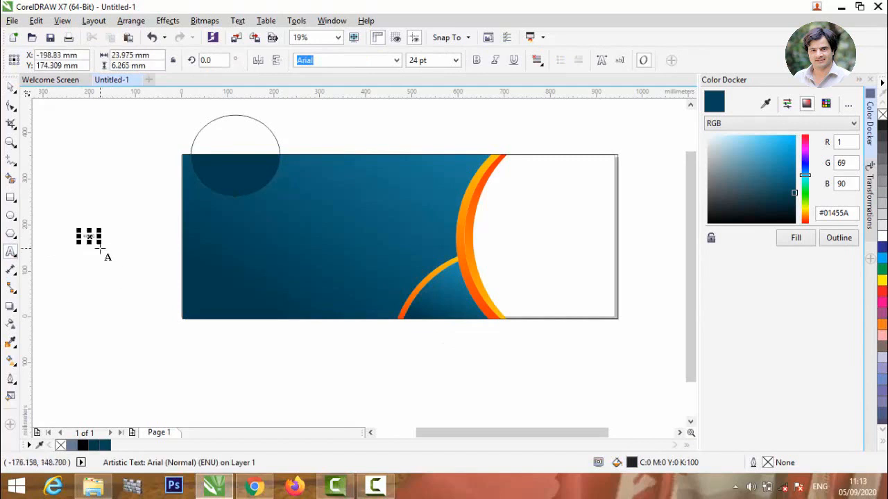
pyautogui.moveTo(102, 244); pyautogui.dragTo(30, 255)
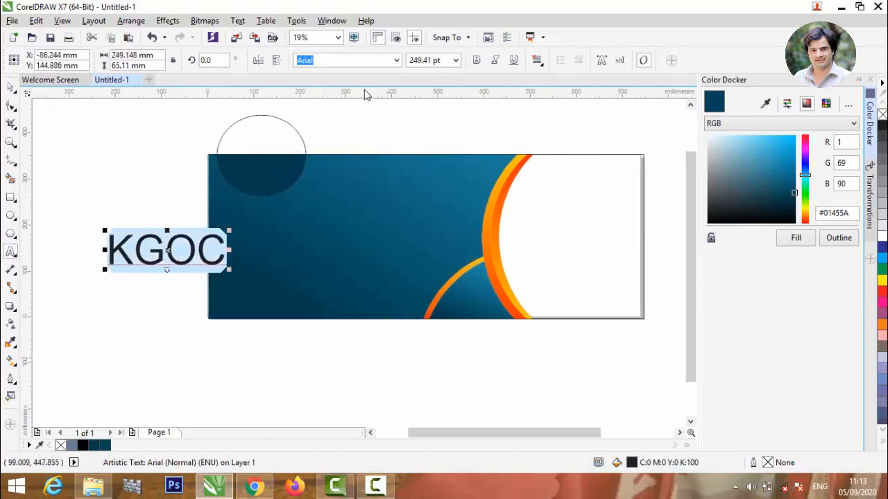
# Set the KGOC text's font to Showcard Gothic
pyautogui.click(396, 61)
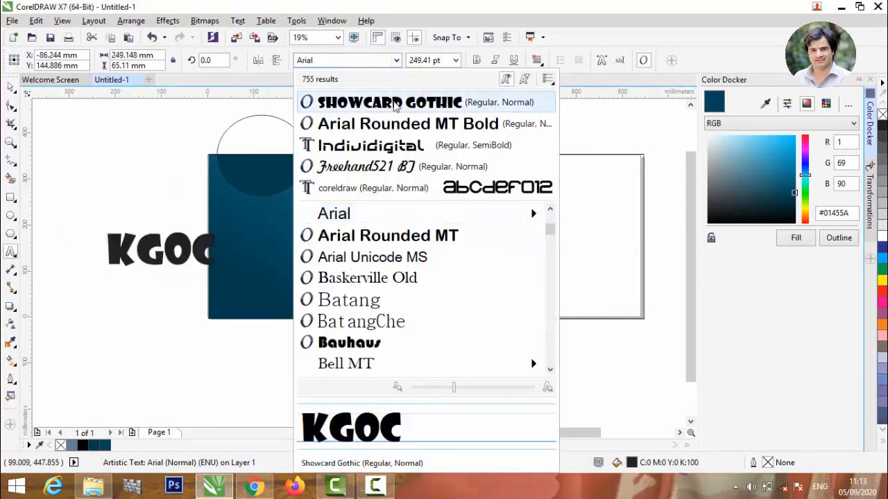
pyautogui.click(394, 104)
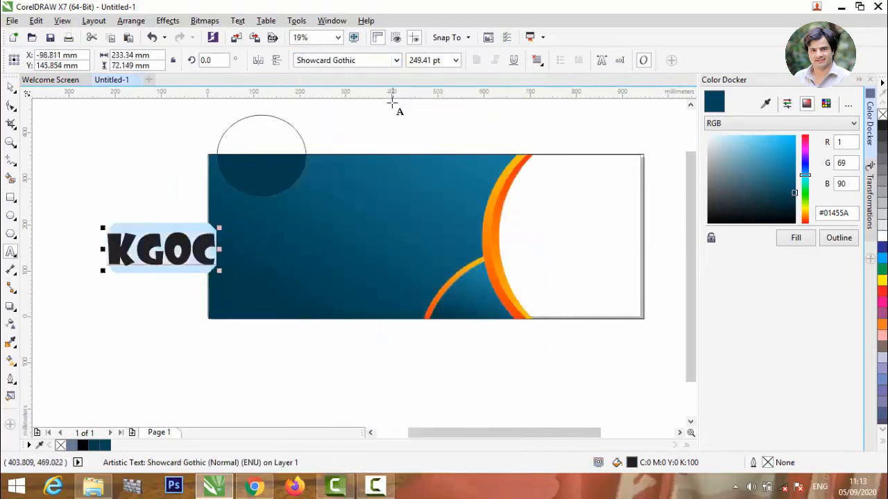
pyautogui.click(9, 87)
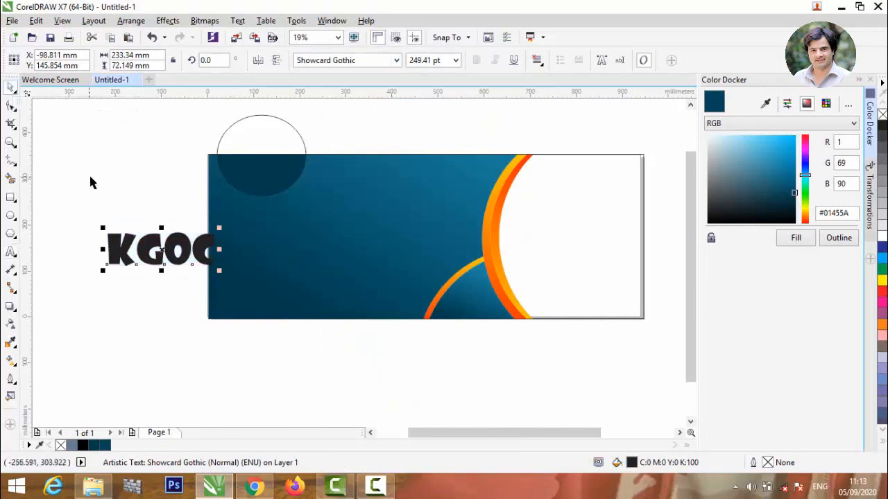
# Change the KGOC text's font to coreldraw and fill it with light grey, 10% black
pyautogui.click(397, 61)
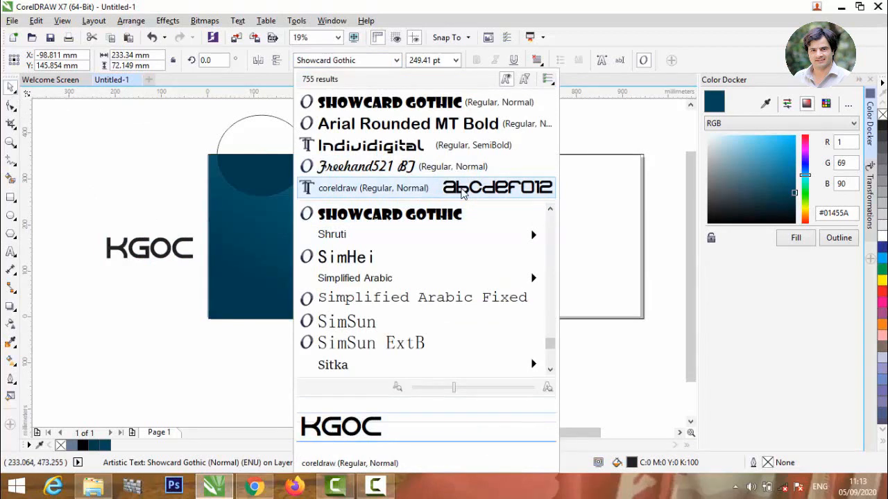
pyautogui.click(464, 193)
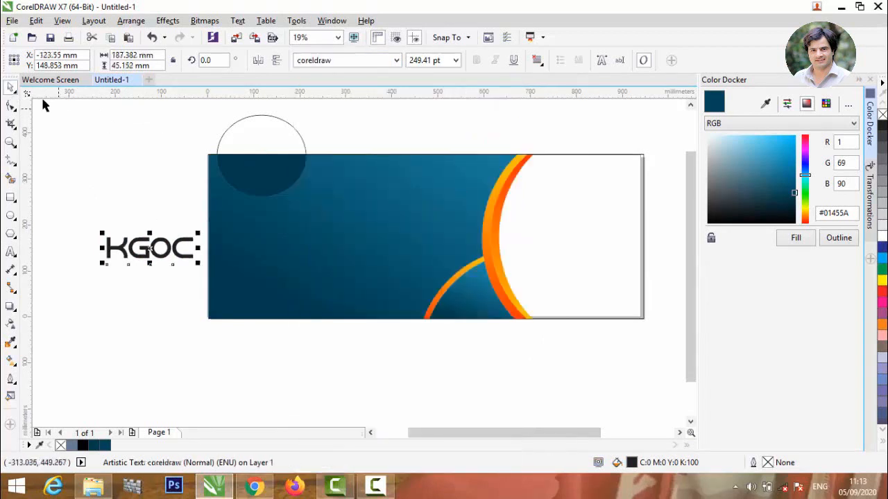
pyautogui.click(883, 235)
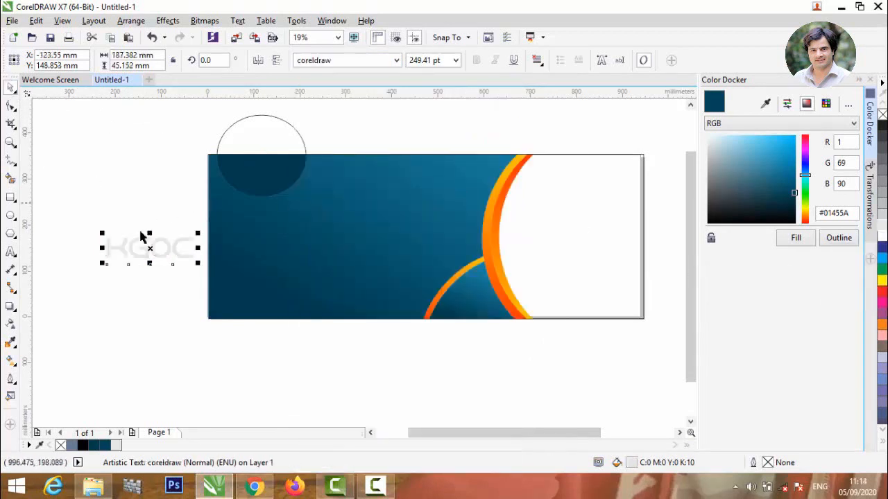
# Fill the KGOC text white and place it in the upper part of the dark half circle, reduced to about 92 mm wide
pyautogui.moveTo(145, 255); pyautogui.dragTo(265, 169)
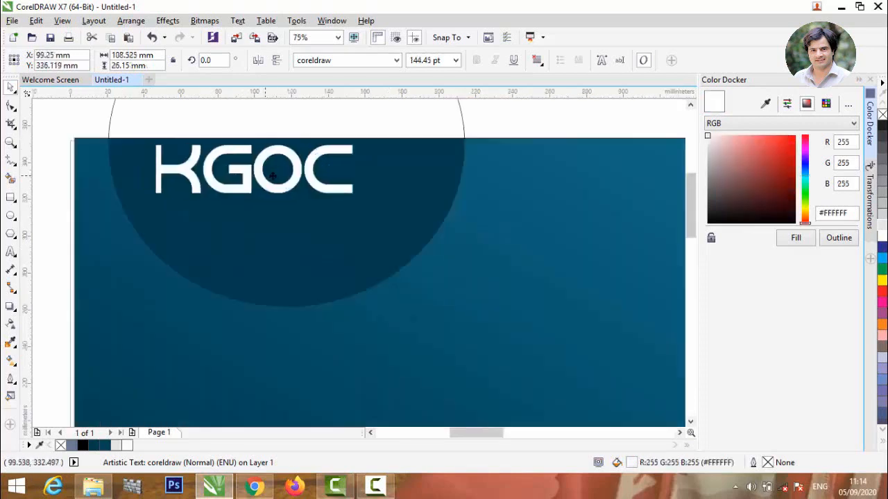
pyautogui.moveTo(258, 173); pyautogui.dragTo(296, 174)
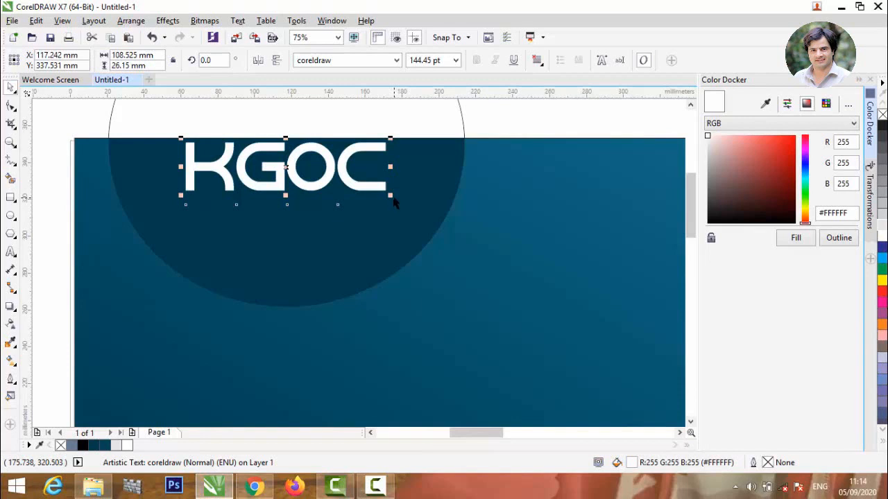
pyautogui.moveTo(391, 196); pyautogui.dragTo(383, 193)
pyautogui.moveTo(290, 167); pyautogui.dragTo(293, 178)
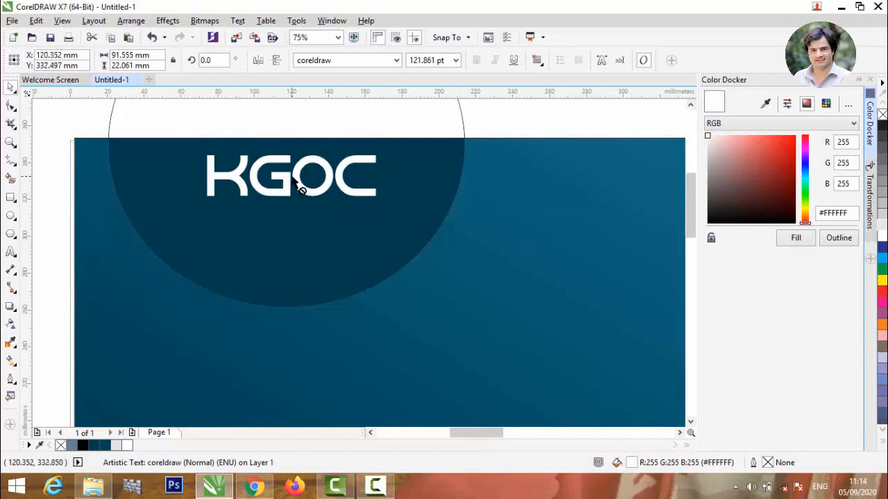
# Add the artistic text Khan Group Of Companies beside the page and enlarge it to about 55 pt
pyautogui.scroll(-3, 293, 177)
pyautogui.click(69, 263)
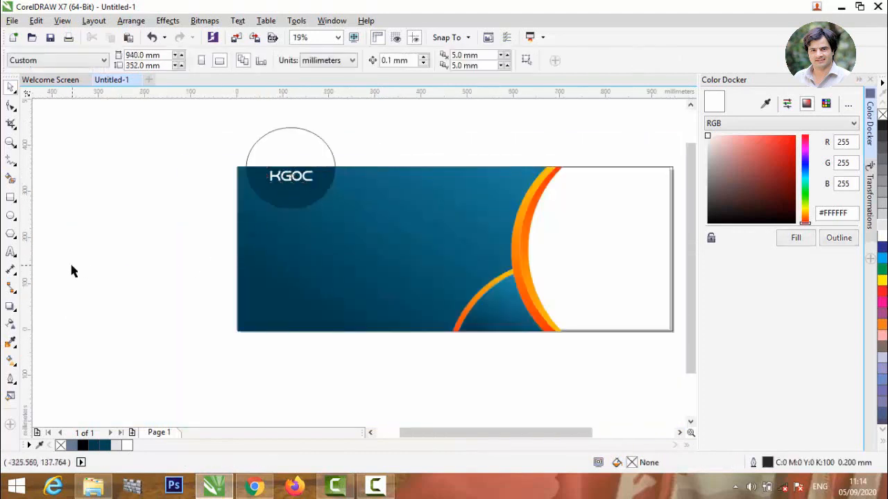
pyautogui.click(10, 252)
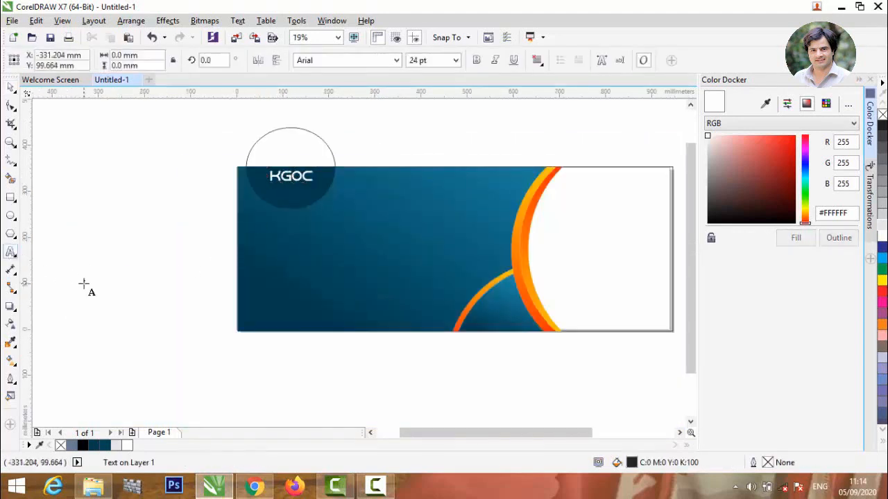
pyautogui.press('capslock')
pyautogui.click(83, 283)
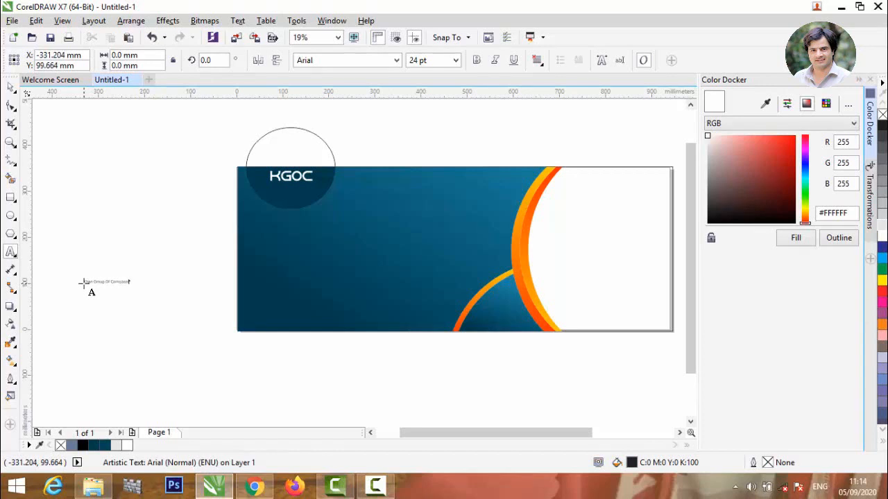
pyautogui.moveTo(83, 283); pyautogui.dragTo(5, 287)
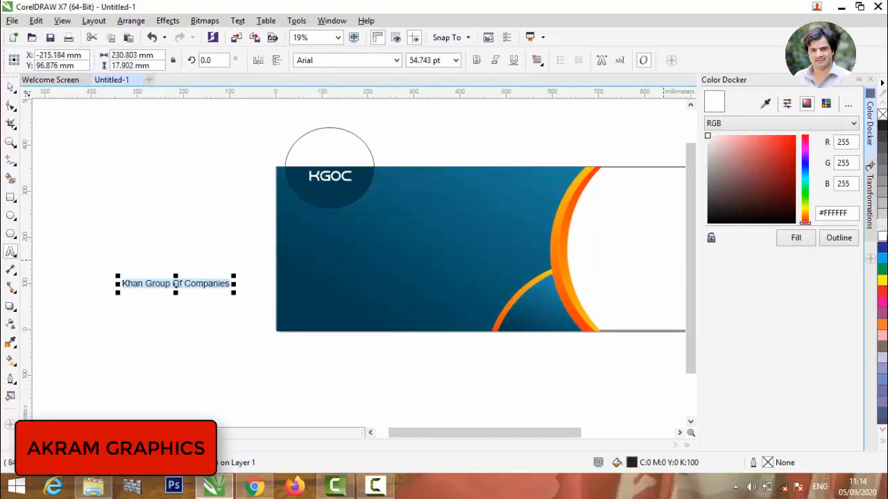
# Fill the Khan Group Of Companies text white and place it under KGOC, reduced to about 164 mm wide
pyautogui.moveTo(178, 284); pyautogui.dragTo(335, 191)
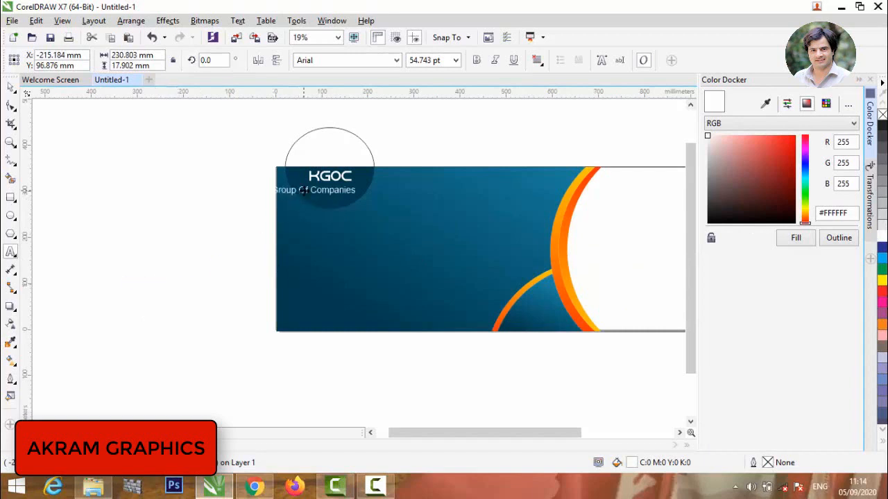
pyautogui.scroll(4, 412, 199)
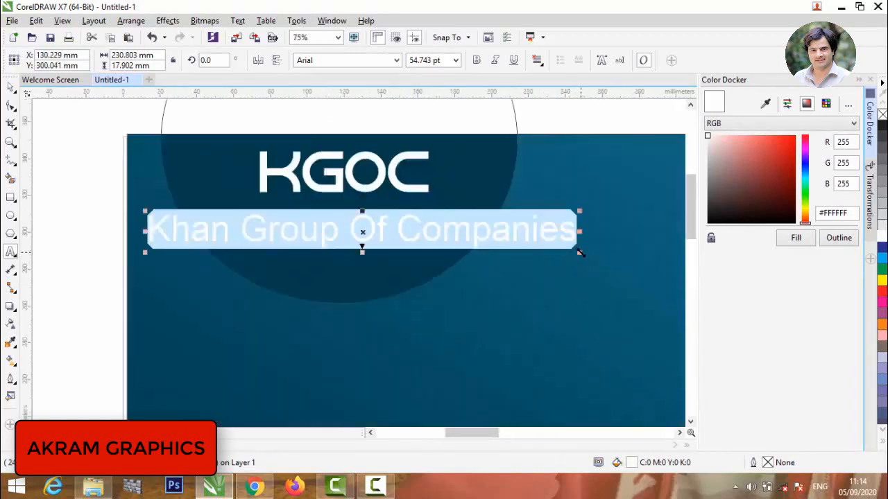
pyautogui.moveTo(580, 253); pyautogui.dragTo(519, 250)
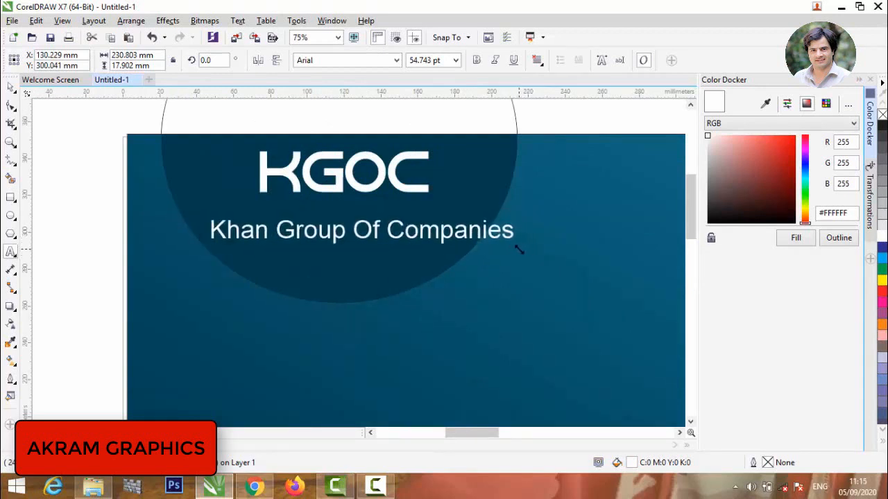
pyautogui.tripleClick(392, 238)
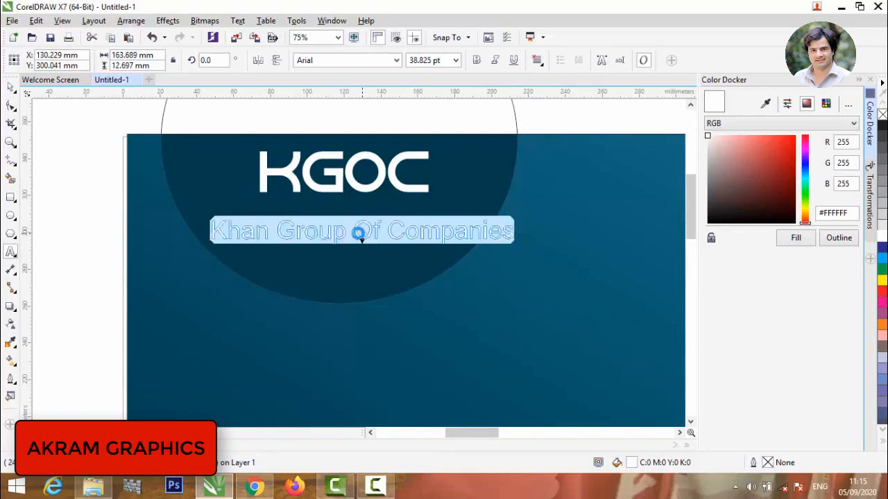
pyautogui.moveTo(356, 234); pyautogui.dragTo(351, 222)
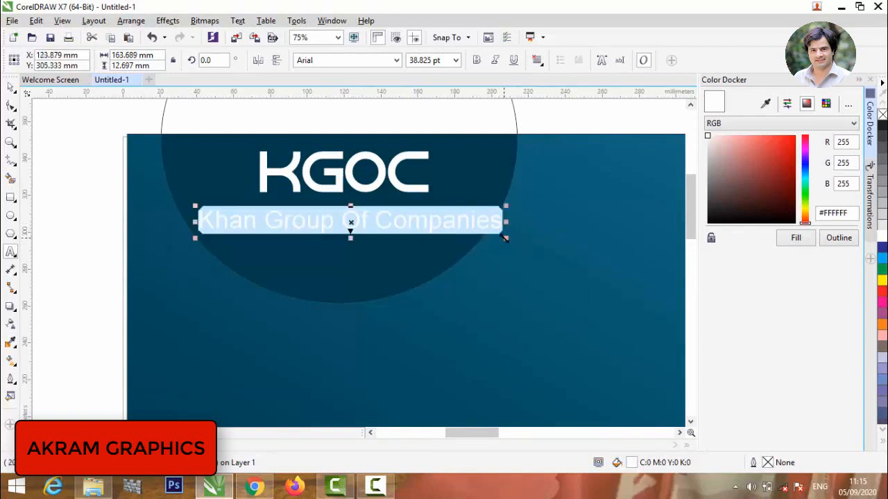
# Fill the half circle with #002530 and make the Khan Group Of Companies text bold, orange-gradient filled and about 148 mm wide
pyautogui.press('Escape')
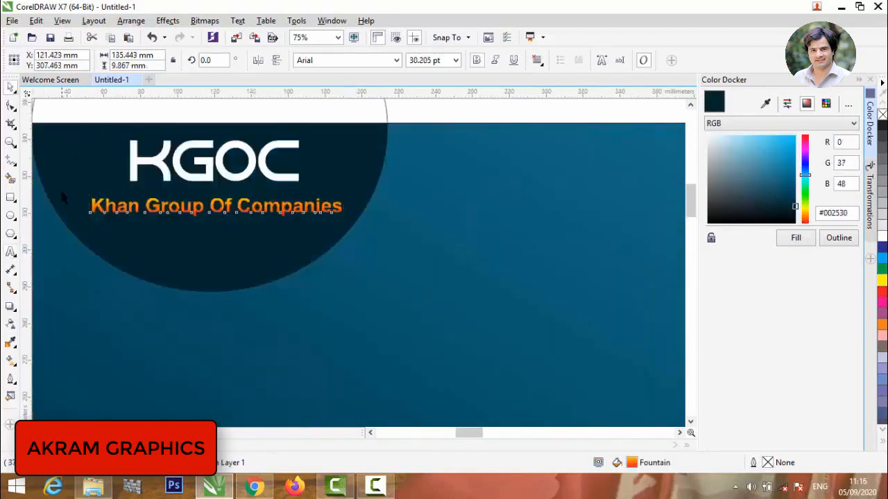
pyautogui.scroll(2, 60, 188)
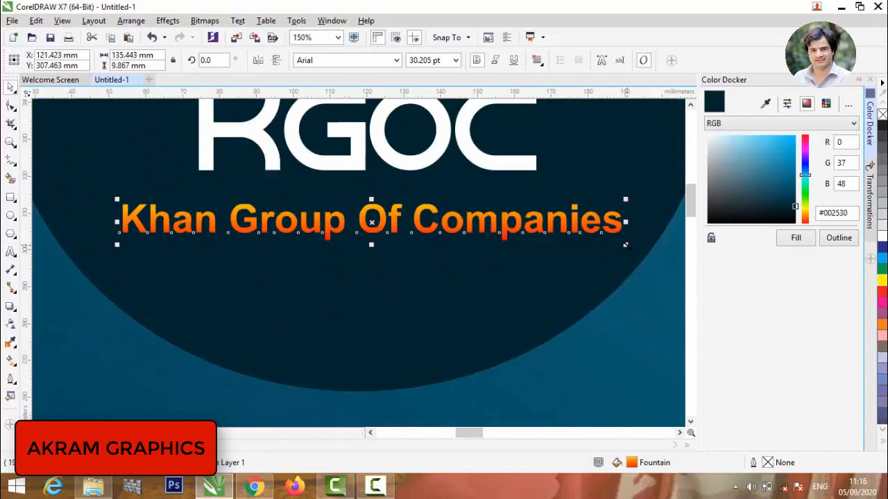
pyautogui.moveTo(625, 245); pyautogui.dragTo(649, 249)
pyautogui.scroll(-2, 306, 309)
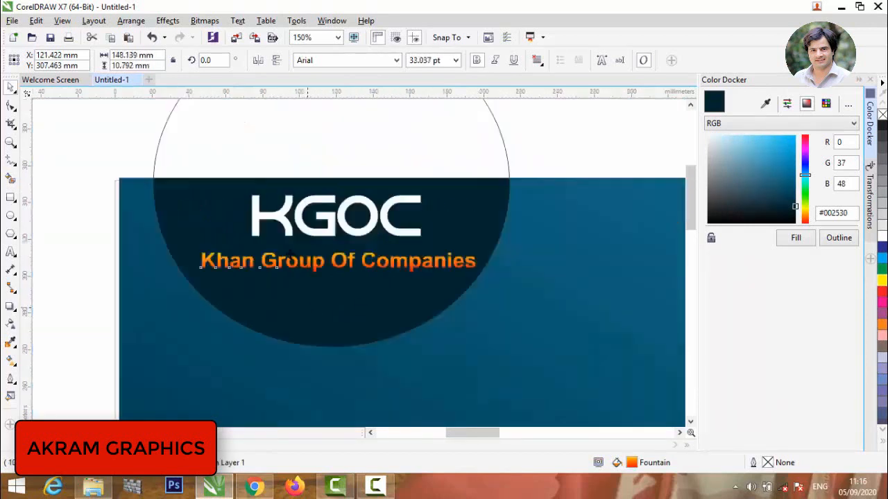
pyautogui.scroll(-2, 181, 186)
pyautogui.click(91, 197)
pyautogui.scroll(-1, 92, 197)
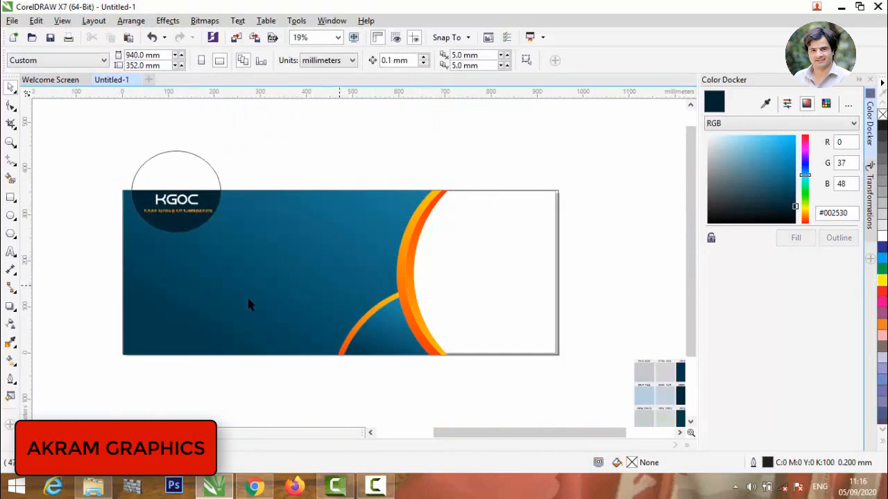
# Draw an open Pen line rising about 55 mm from the banner's lower edge, then running horizontally to the small orange arc
pyautogui.click(16, 165)
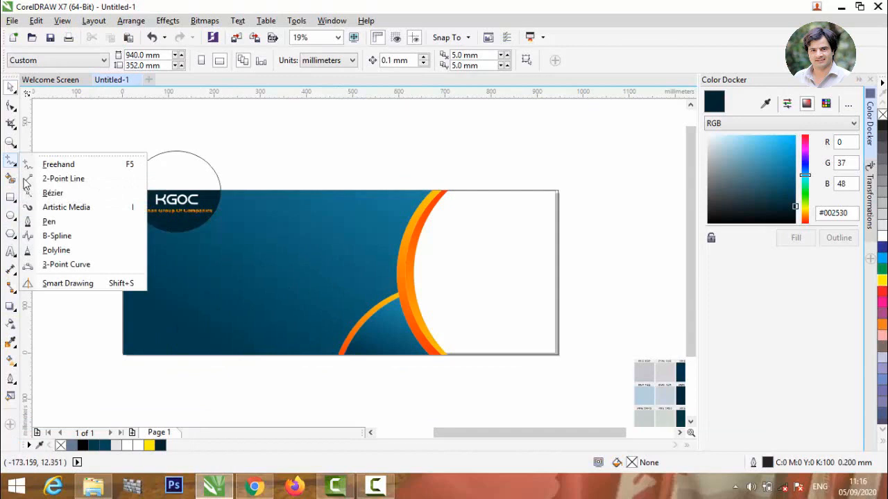
pyautogui.click(43, 222)
pyautogui.scroll(3, 275, 346)
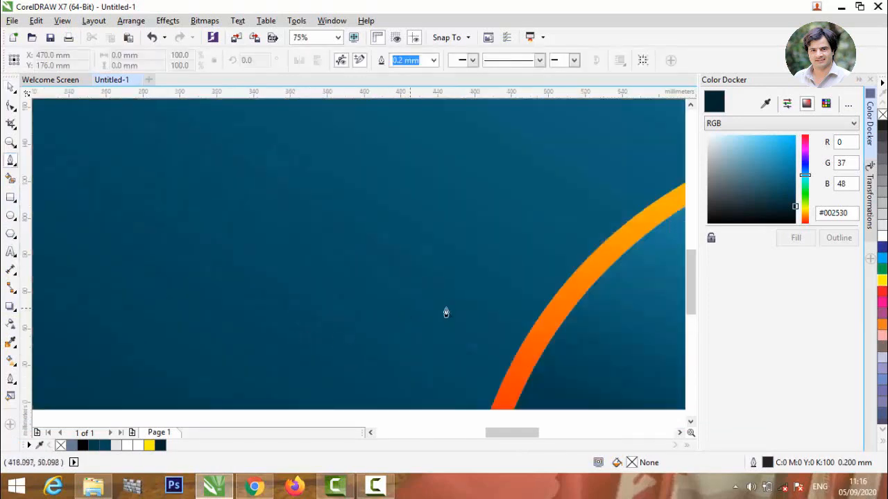
pyautogui.scroll(-1, 446, 312)
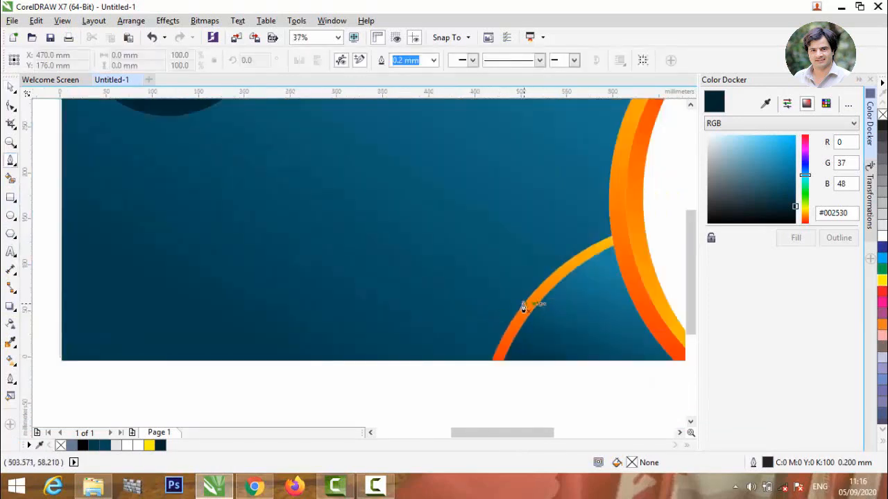
pyautogui.click(523, 306)
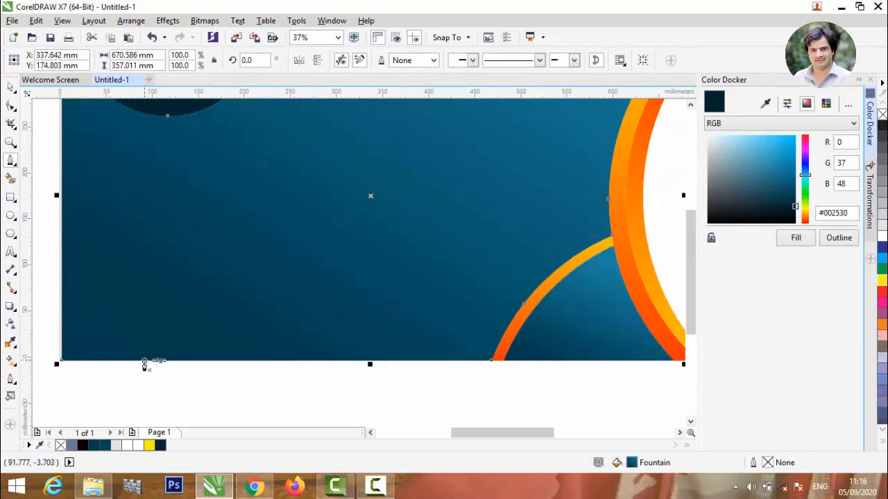
pyautogui.click(115, 360)
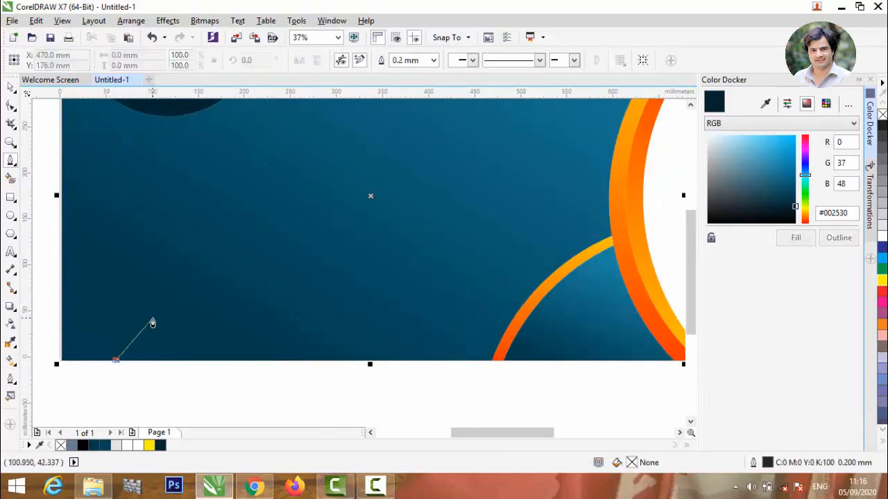
pyautogui.click(152, 309)
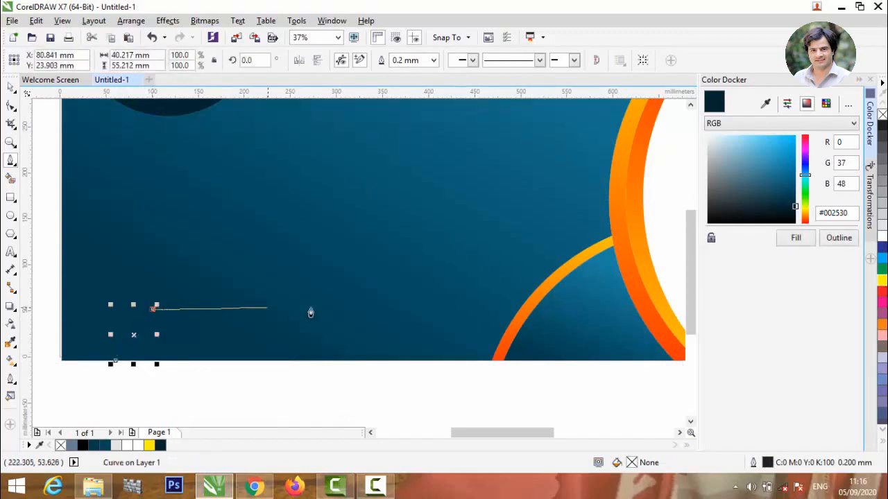
pyautogui.doubleClick(520, 310)
# Smart-fill the area enclosed beneath the line and recolour it with #002530 sampled from the dark half circle
pyautogui.click(13, 181)
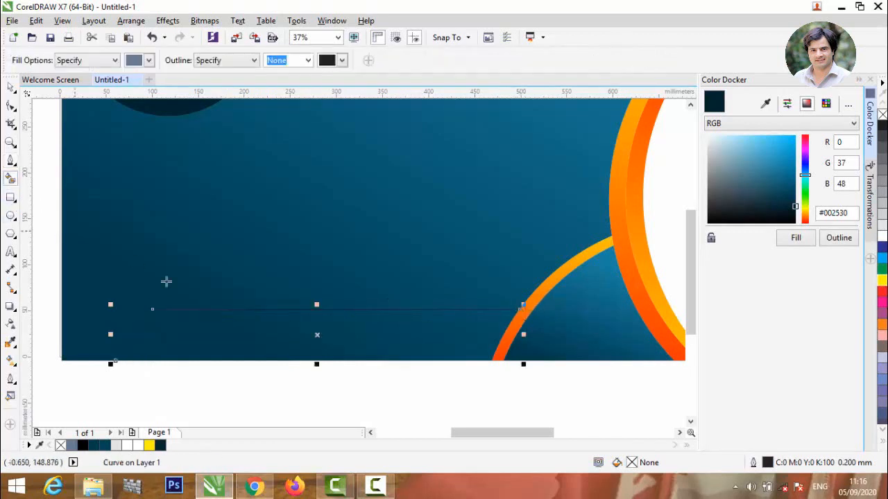
pyautogui.click(192, 321)
pyautogui.scroll(-2, 513, 150)
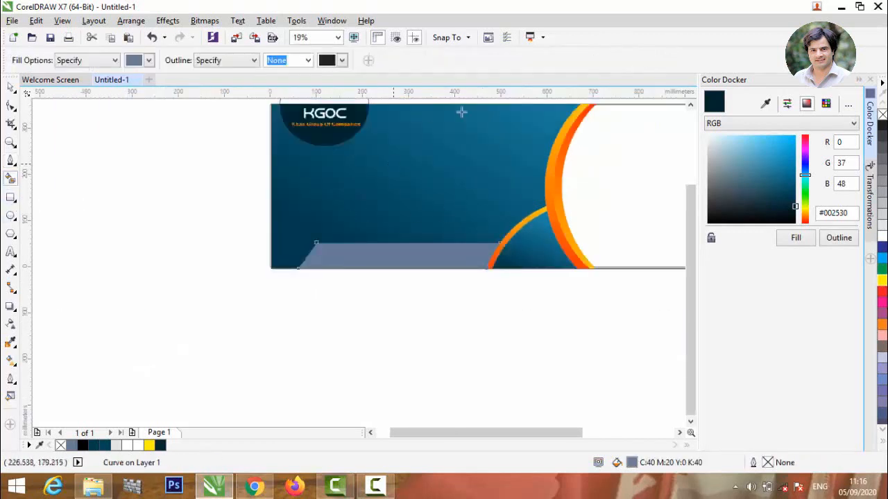
pyautogui.click(765, 104)
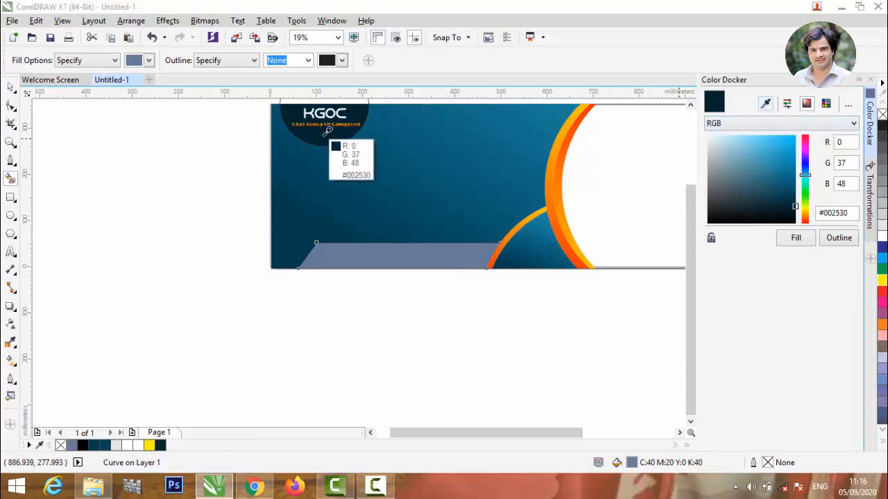
pyautogui.click(326, 140)
pyautogui.click(796, 238)
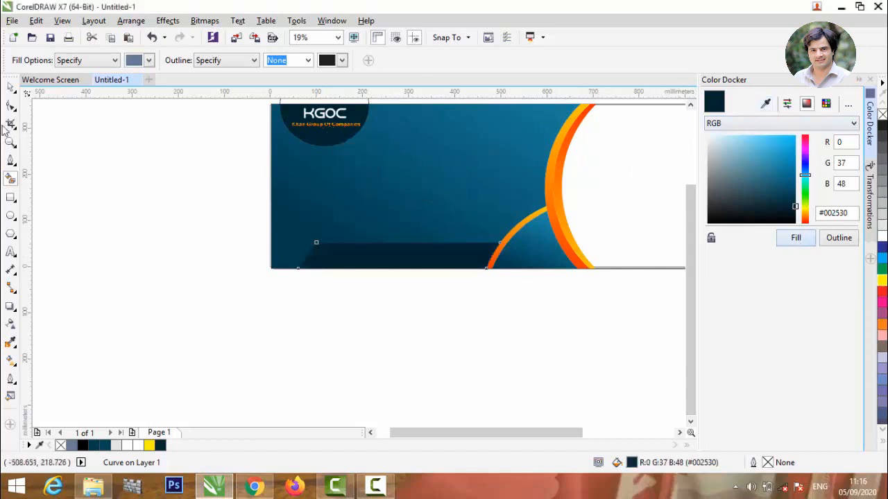
pyautogui.click(12, 91)
pyautogui.click(95, 244)
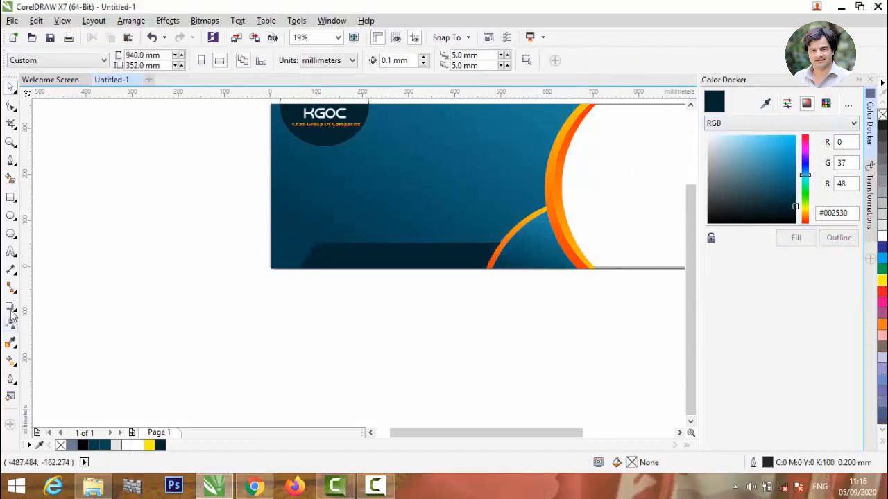
# Add the artistic text CONTACT US : below the page and enlarge it to about 128 pt
pyautogui.click(11, 253)
pyautogui.click(176, 350)
pyautogui.press('capslock')
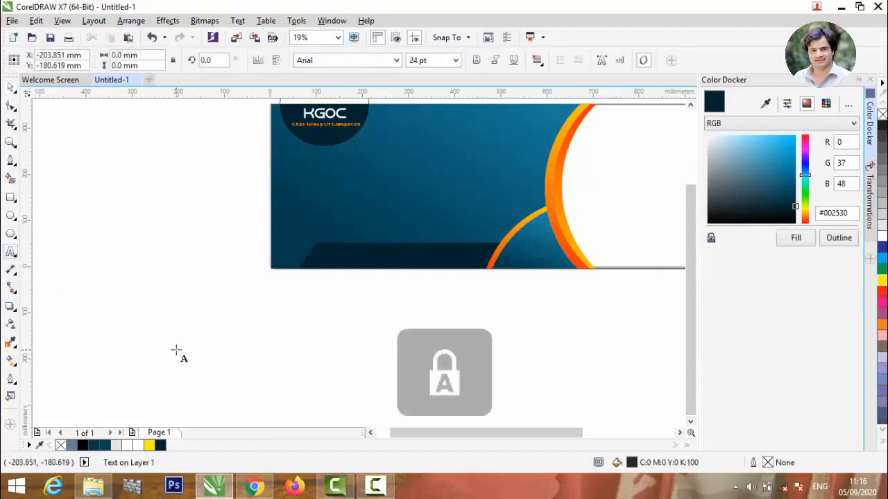
pyautogui.write('CONTACT US:')
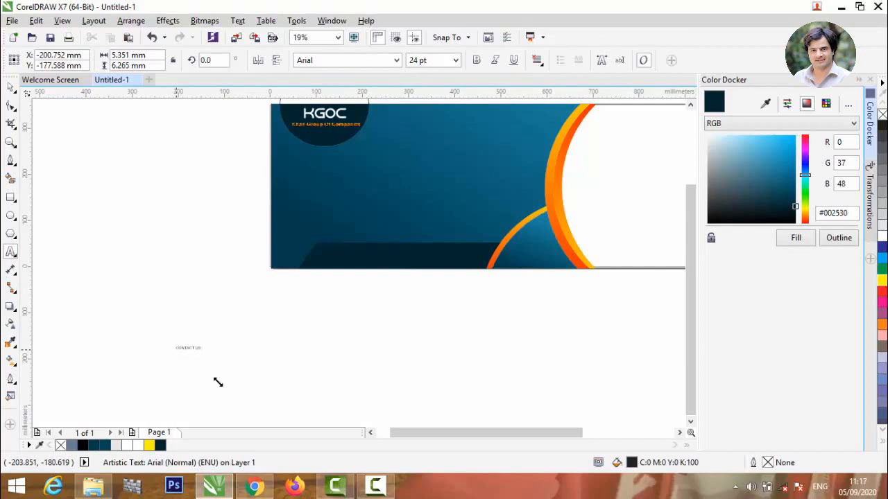
pyautogui.click(192, 348)
pyautogui.moveTo(207, 355); pyautogui.dragTo(117, 354)
# Make the CONTACT US text bold and white, and place it reduced in size just above the dark band
pyautogui.click(313, 357)
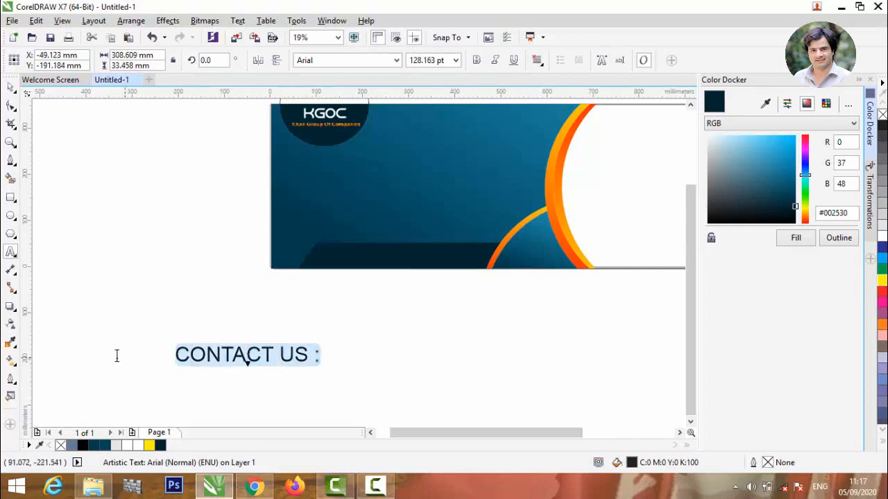
pyautogui.click(883, 236)
pyautogui.moveTo(247, 355); pyautogui.dragTo(410, 229)
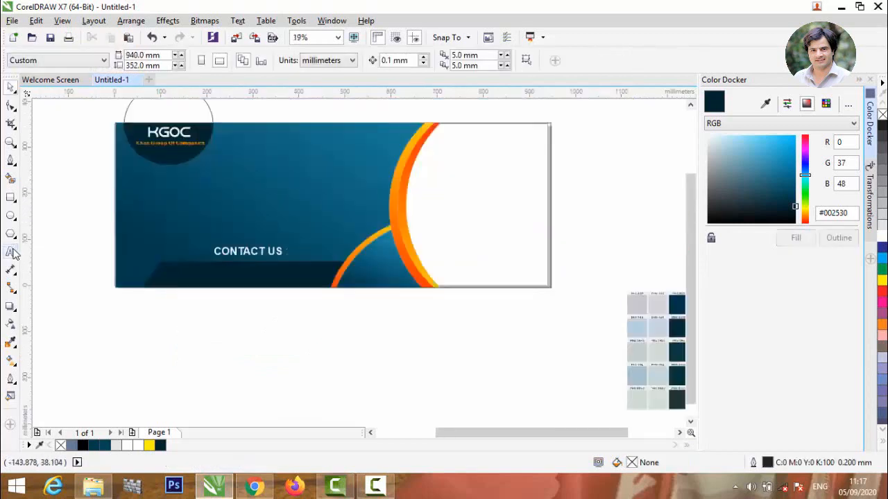
# Add a line of artistic text with the two contact phone numbers below the page, enlarged to about 134 pt
pyautogui.press('F8')
pyautogui.click(194, 329)
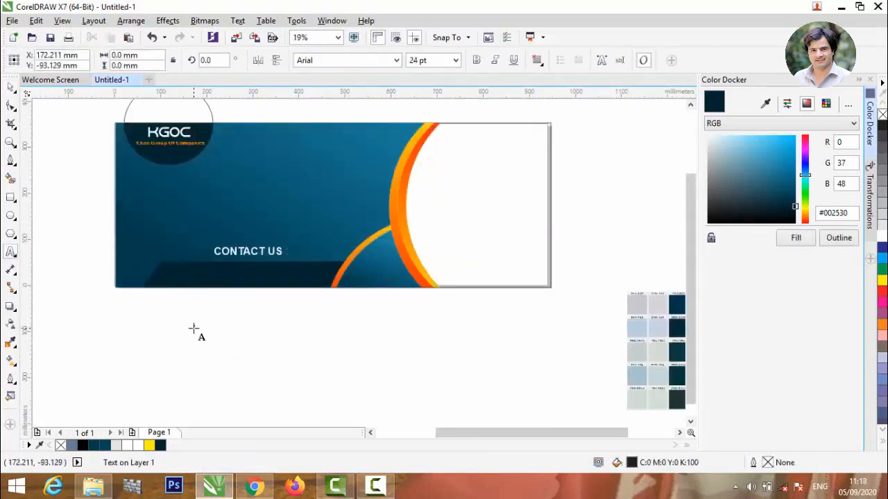
pyautogui.write('+')
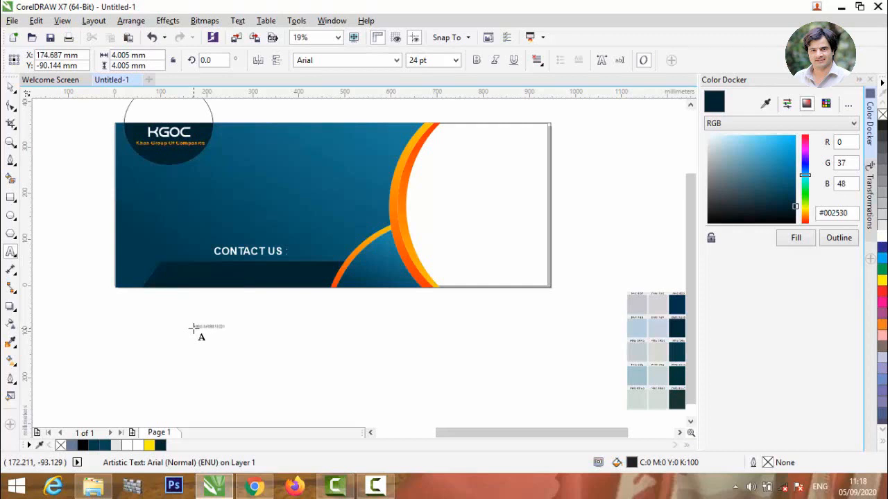
pyautogui.click(215, 327)
pyautogui.moveTo(232, 337); pyautogui.dragTo(370, 384)
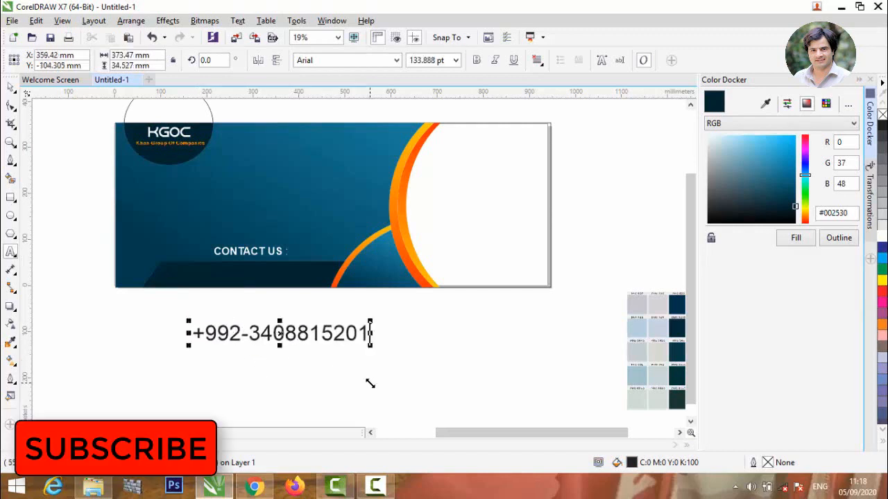
pyautogui.hotkey('ctrl', 'v')
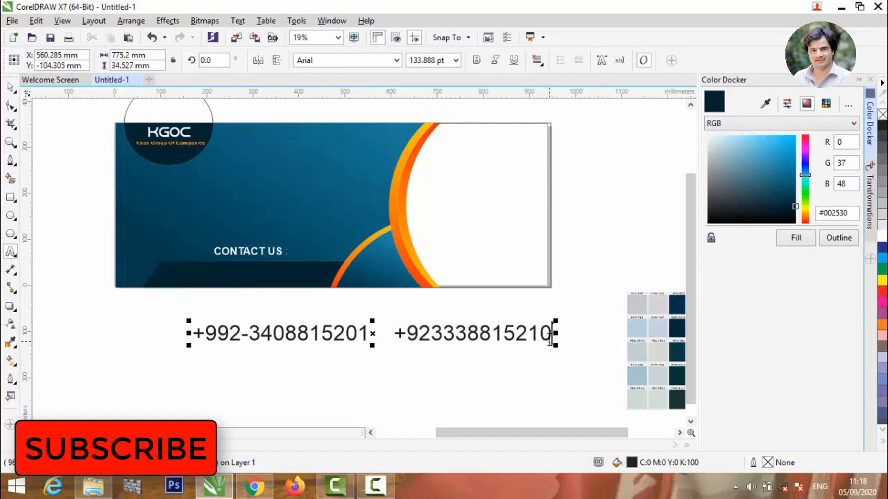
# Make the phone number text bold and set its font to Arial Rounded MT Bold
pyautogui.moveTo(554, 336); pyautogui.dragTo(167, 338)
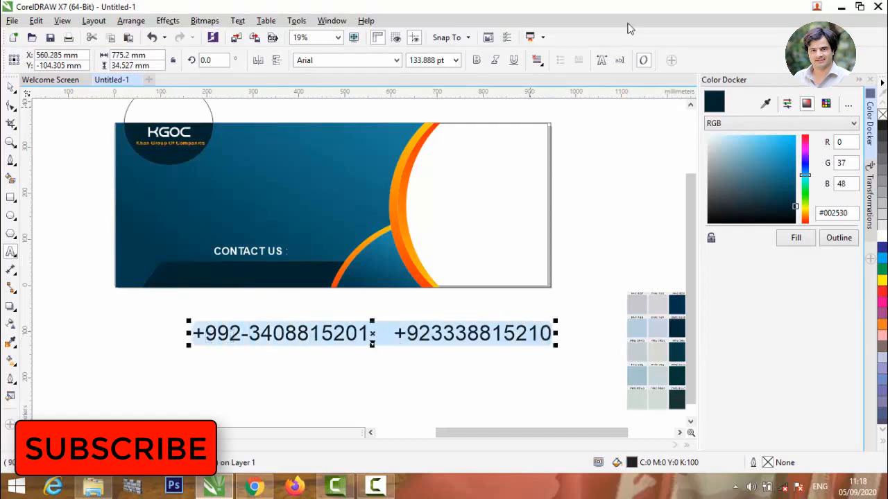
pyautogui.click(477, 60)
pyautogui.click(396, 60)
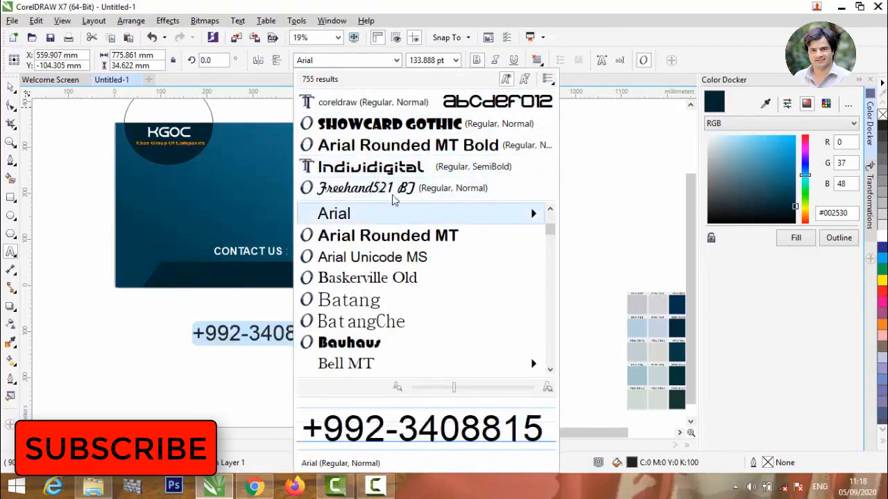
pyautogui.click(400, 145)
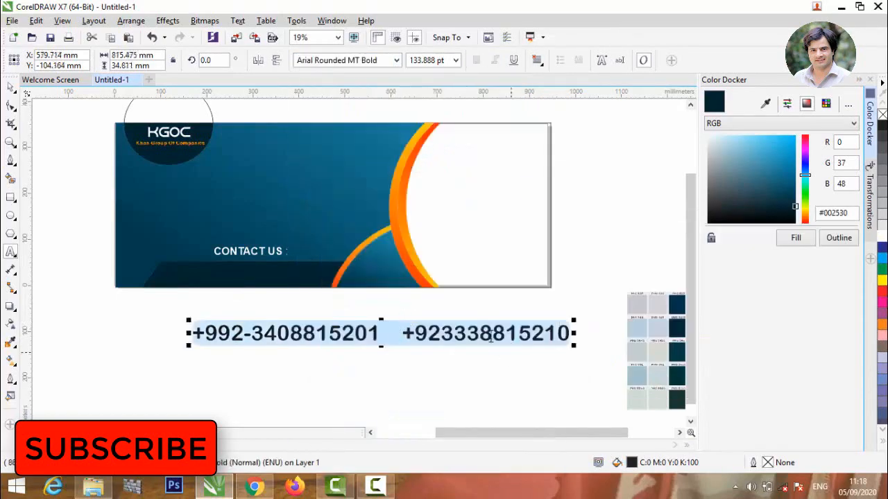
# Move the phone number line onto the banner's dark band below CONTACT US and colour its text white
pyautogui.click(10, 86)
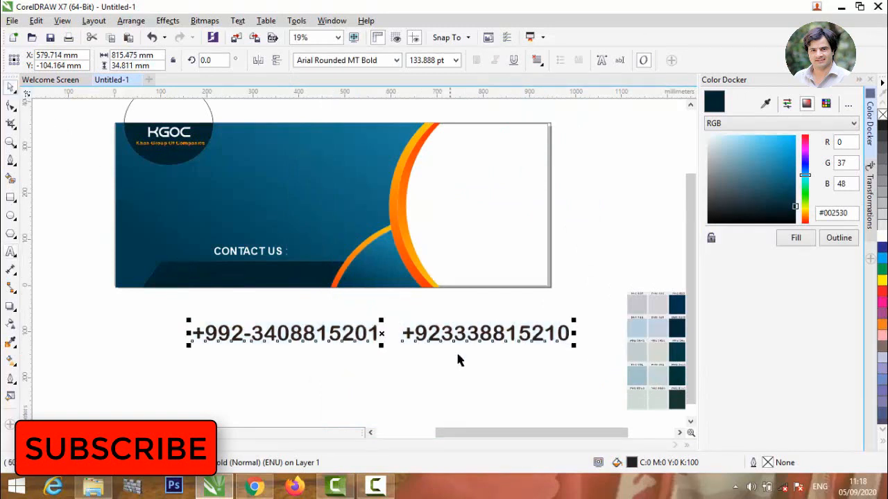
pyautogui.moveTo(383, 333); pyautogui.dragTo(294, 269)
pyautogui.click(823, 239)
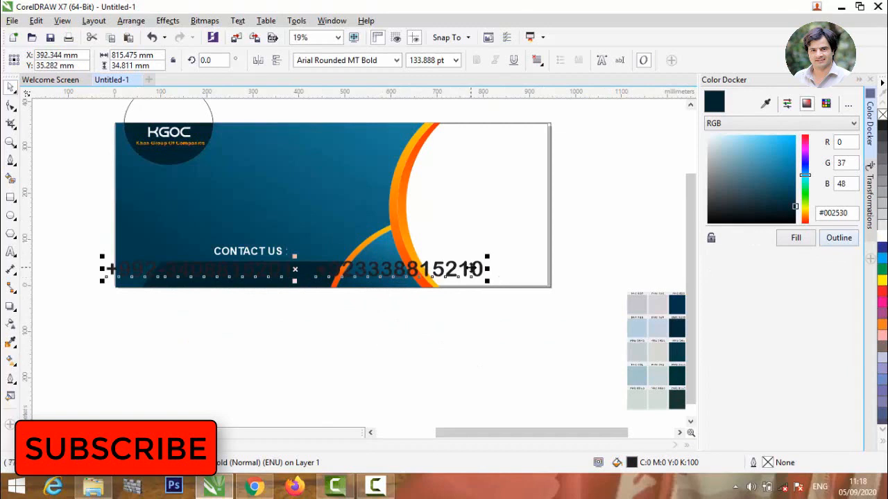
pyautogui.doubleClick(483, 271)
pyautogui.moveTo(482, 270); pyautogui.dragTo(93, 255)
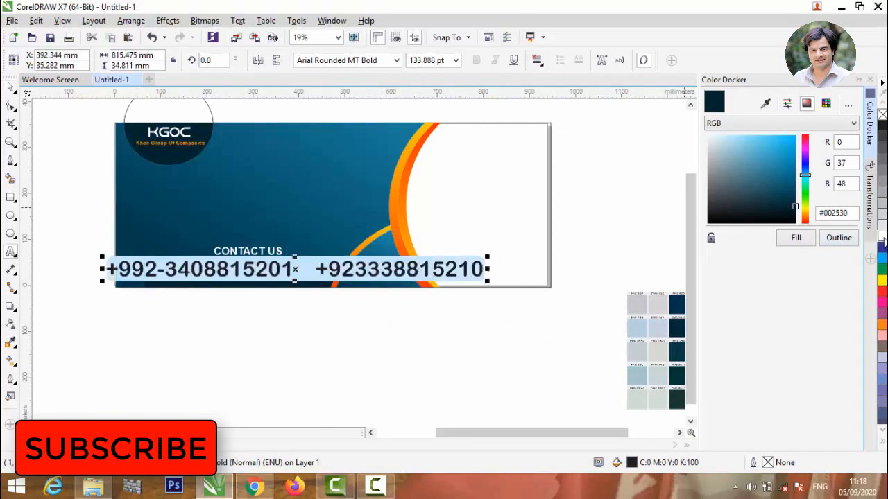
pyautogui.click(460, 269)
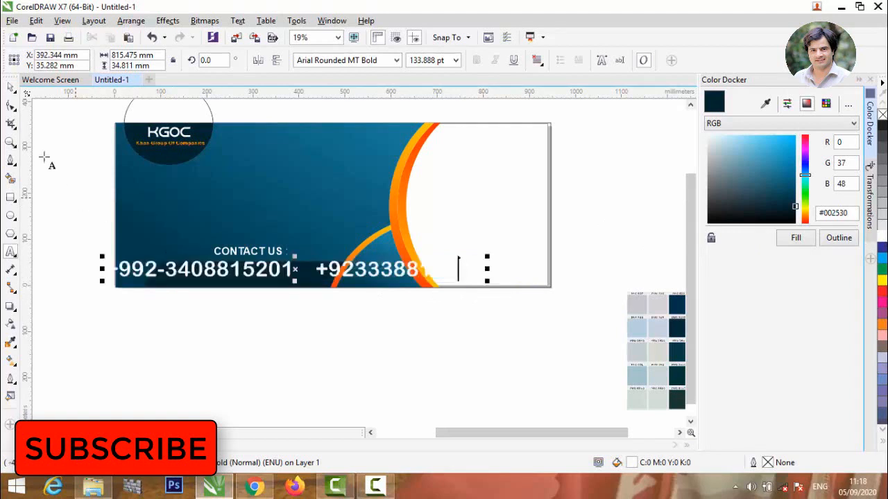
# Reduce the phone number line to about 54 pt and position it in the upper part of the dark band
pyautogui.click(10, 87)
pyautogui.moveTo(488, 281); pyautogui.dragTo(470, 277)
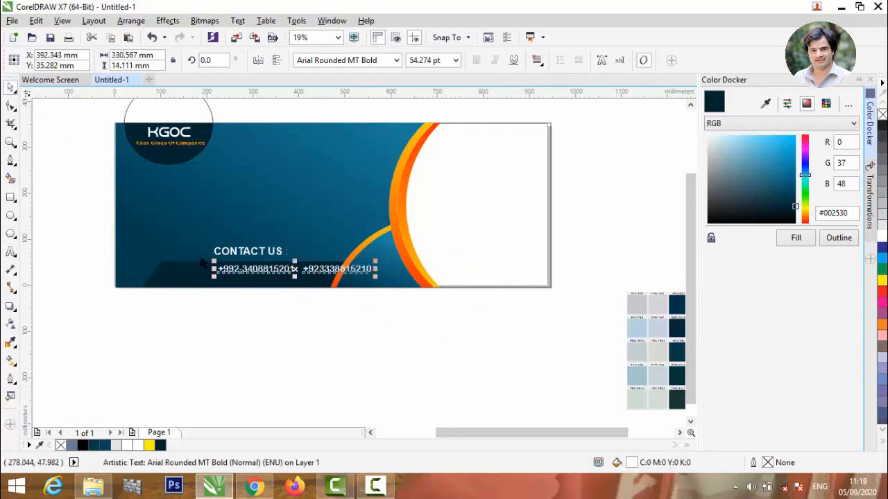
pyautogui.scroll(4, 188, 267)
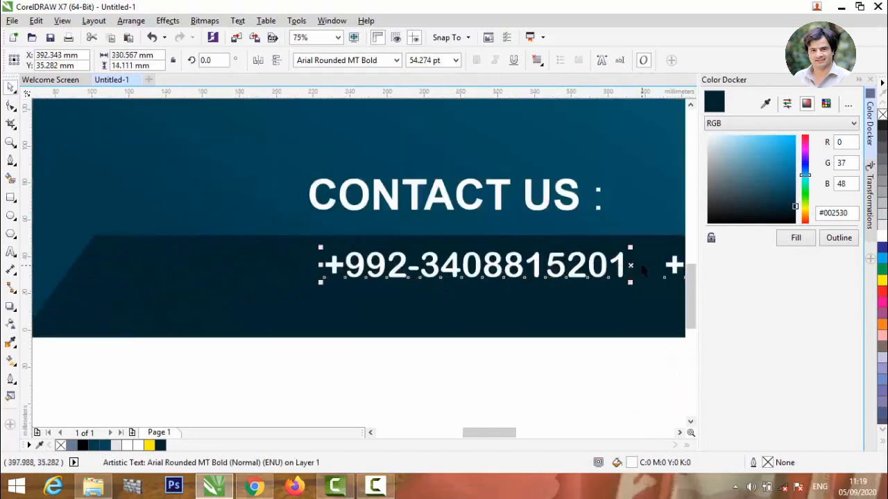
pyautogui.moveTo(633, 266); pyautogui.dragTo(404, 260)
pyautogui.scroll(-2, 404, 260)
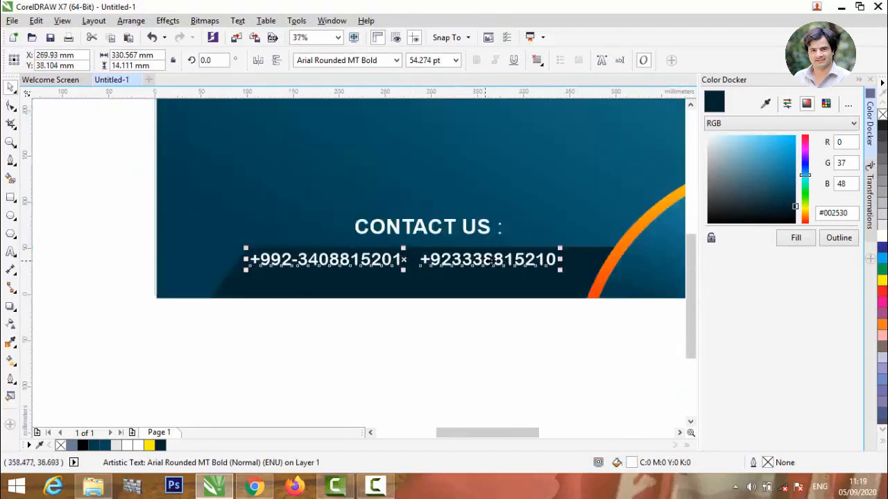
pyautogui.moveTo(404, 259); pyautogui.dragTo(399, 261)
pyautogui.click(320, 361)
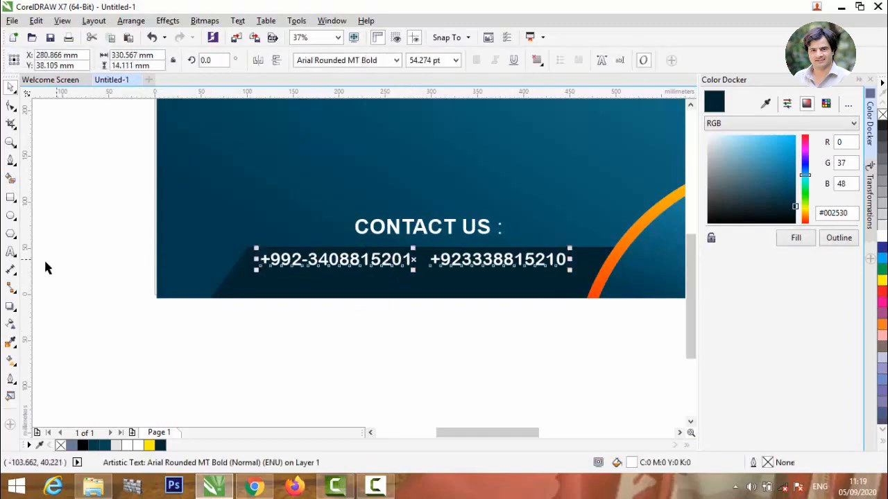
# Add a line of artistic text with the company's street address below the page
pyautogui.click(10, 252)
pyautogui.click(171, 358)
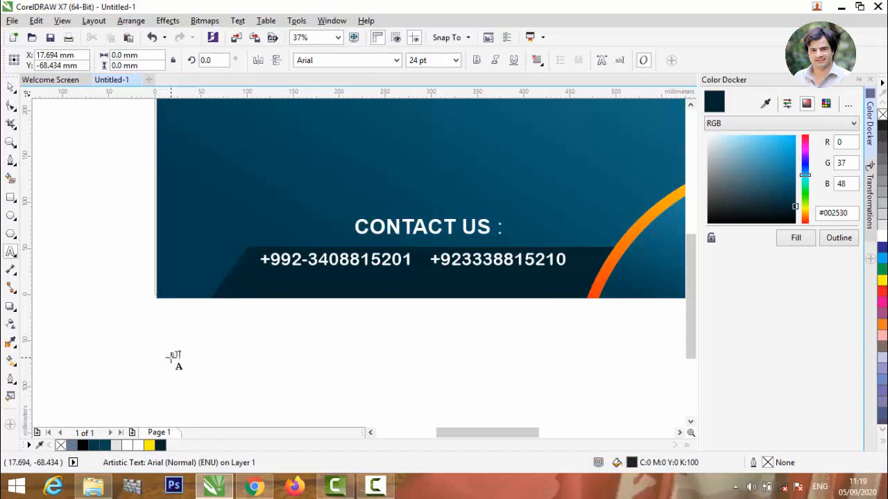
pyautogui.press('capslock')
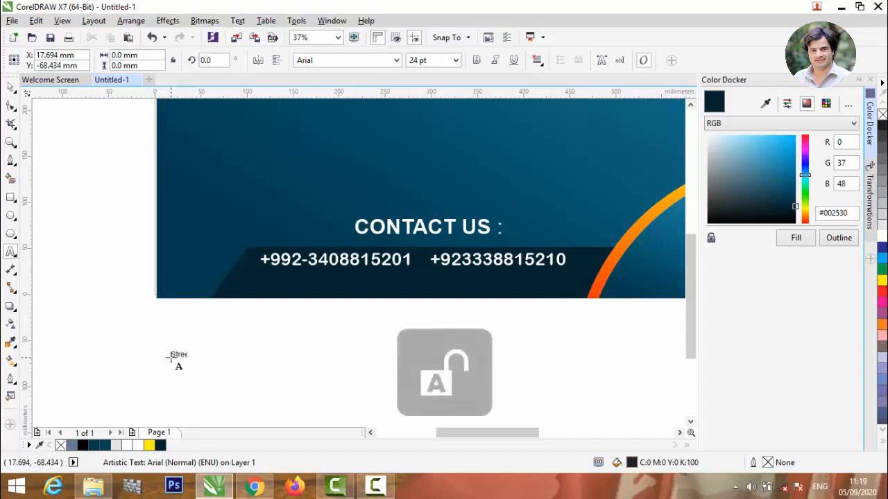
pyautogui.write('et No 5, 5')
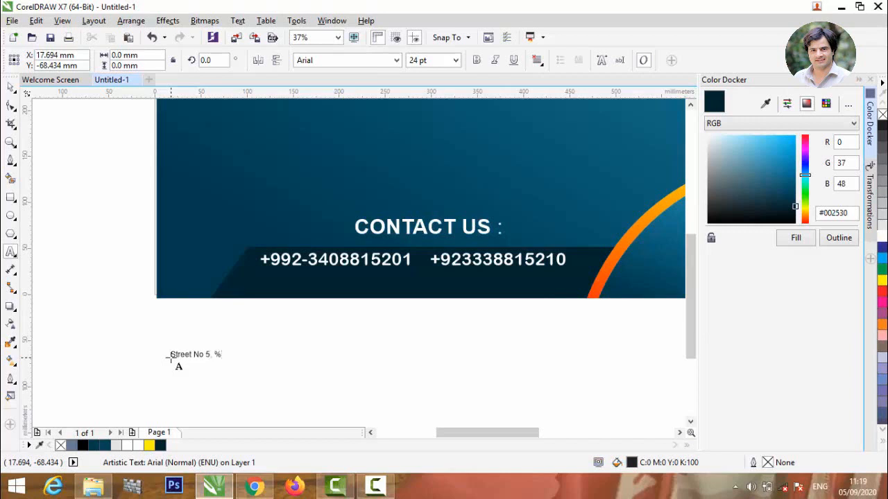
pyautogui.write('th Floor, Khan Tower Islamabad Pk')
# Colour the address line white and place it under the phone numbers in the dark band, enlarged to about 44 pt
pyautogui.moveTo(340, 355); pyautogui.dragTo(138, 365)
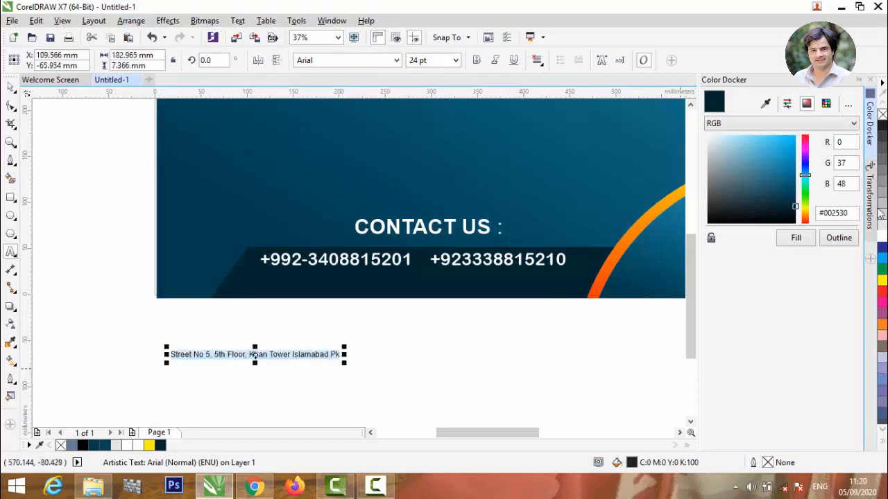
pyautogui.click(128, 446)
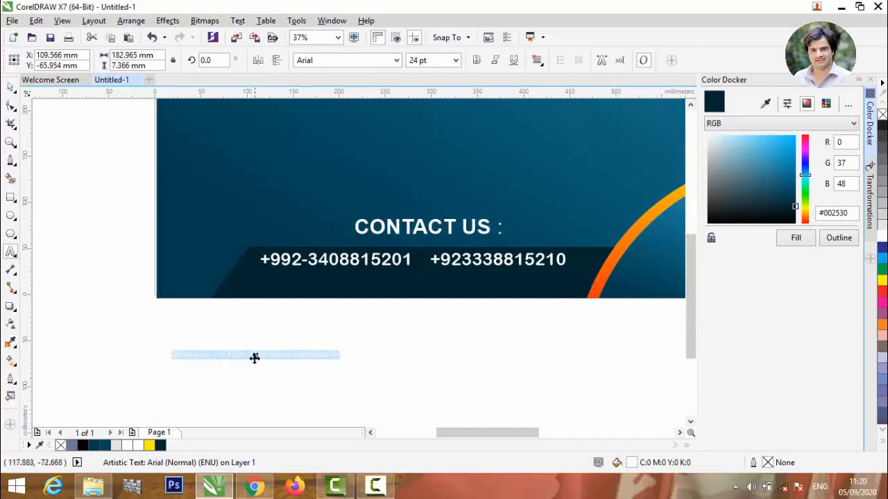
pyautogui.moveTo(254, 357); pyautogui.dragTo(334, 283)
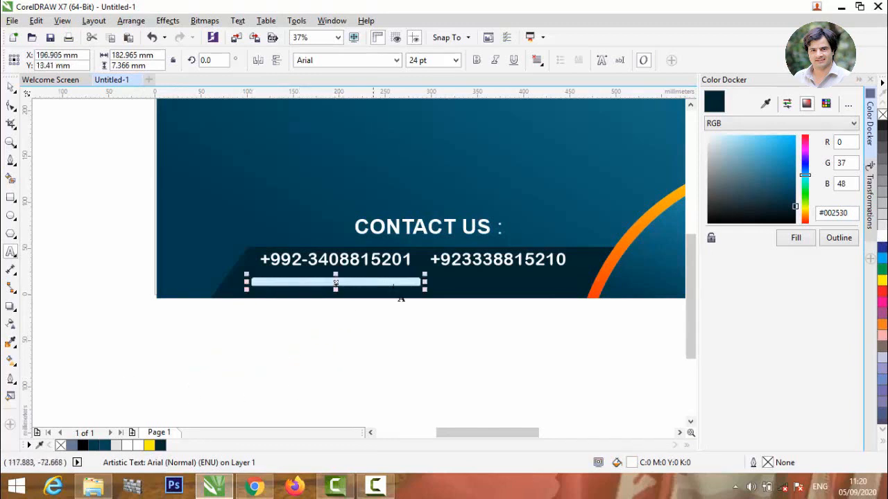
pyautogui.press('Escape')
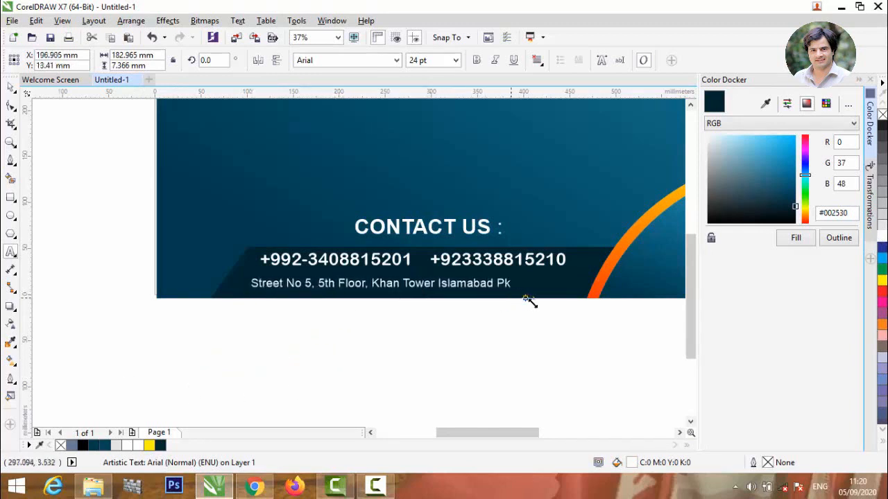
pyautogui.moveTo(530, 302); pyautogui.dragTo(567, 304)
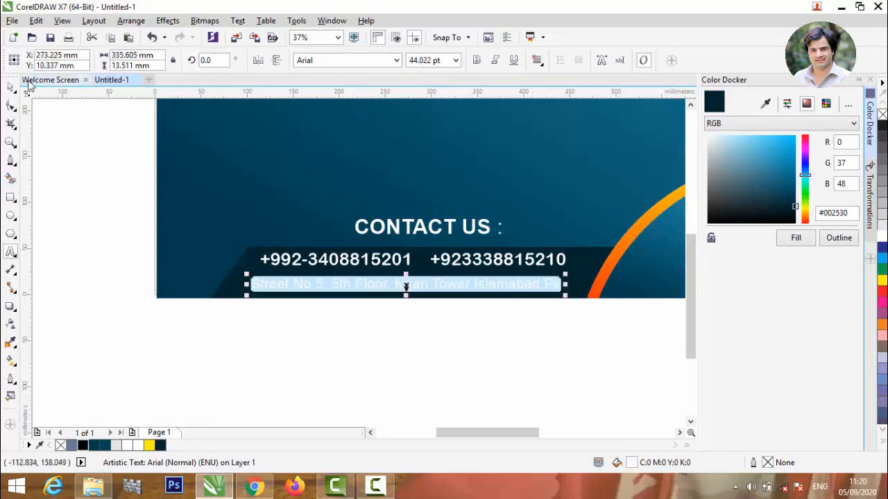
pyautogui.click(10, 87)
pyautogui.click(129, 239)
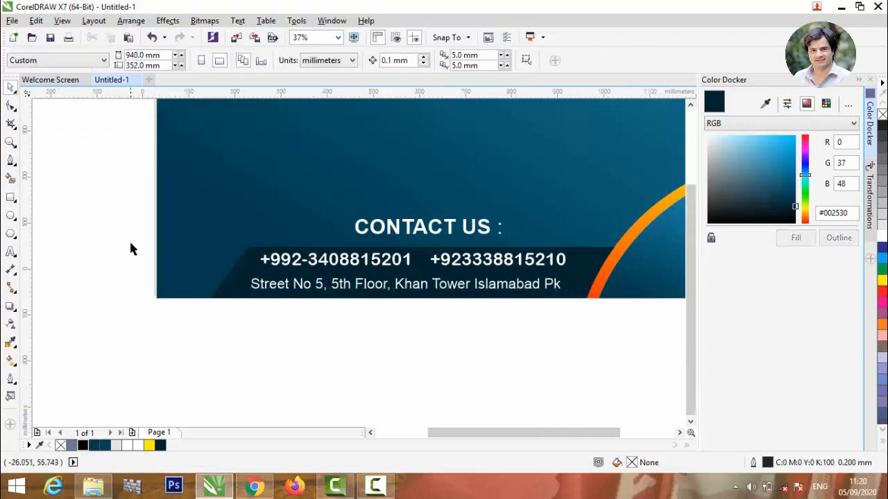
# Add the three-line artistic text WE DEAL IN THE EXPORT & IMPORT OF, enlarged to about 64 pt at the banner's left edge
pyautogui.scroll(-2, 130, 244)
pyautogui.scroll(-2, 129, 246)
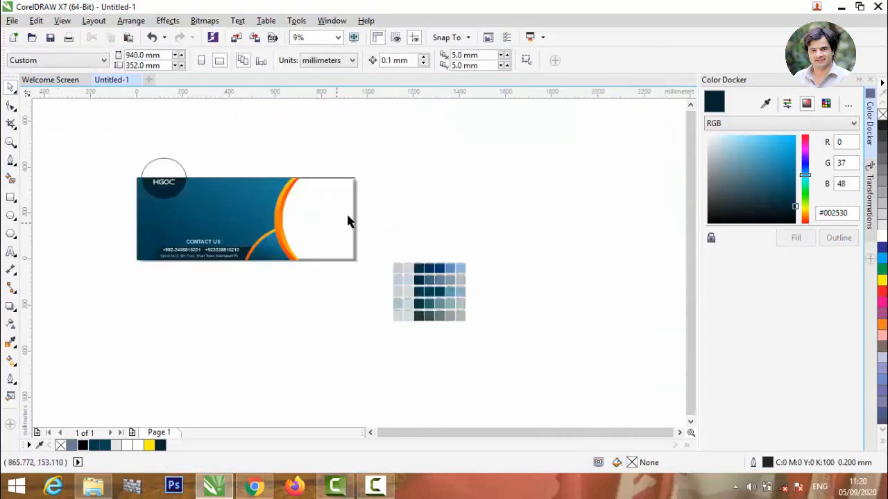
pyautogui.click(399, 286)
pyautogui.click(430, 210)
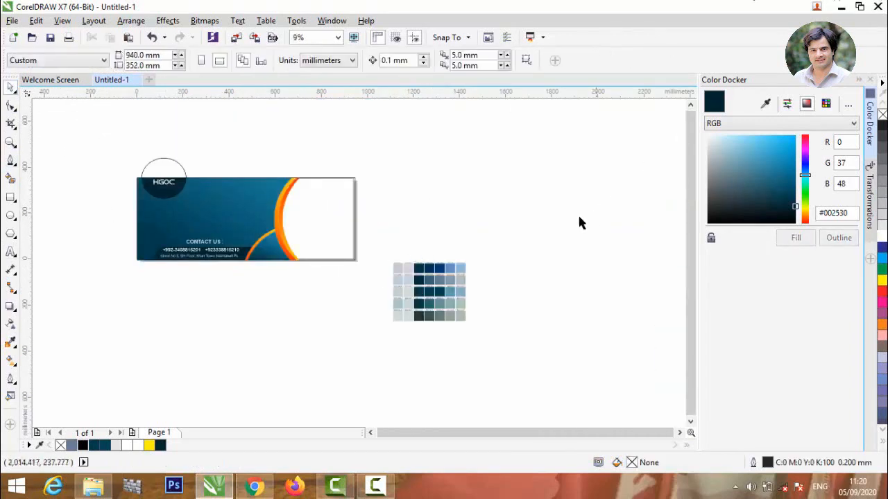
pyautogui.scroll(2, 95, 204)
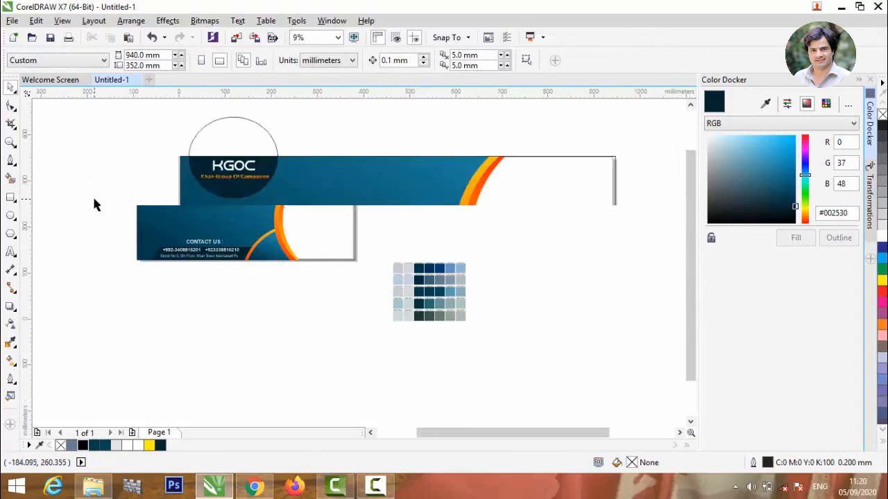
pyautogui.click(11, 252)
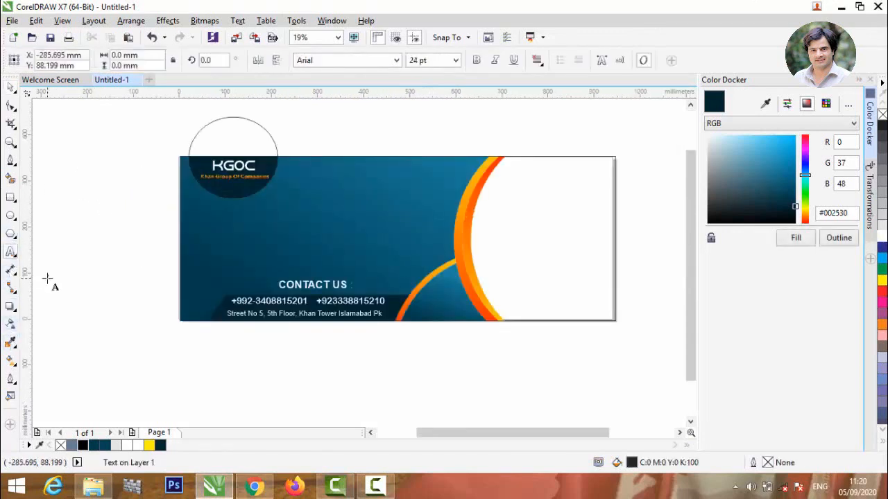
pyautogui.press('capslock')
pyautogui.click(47, 279)
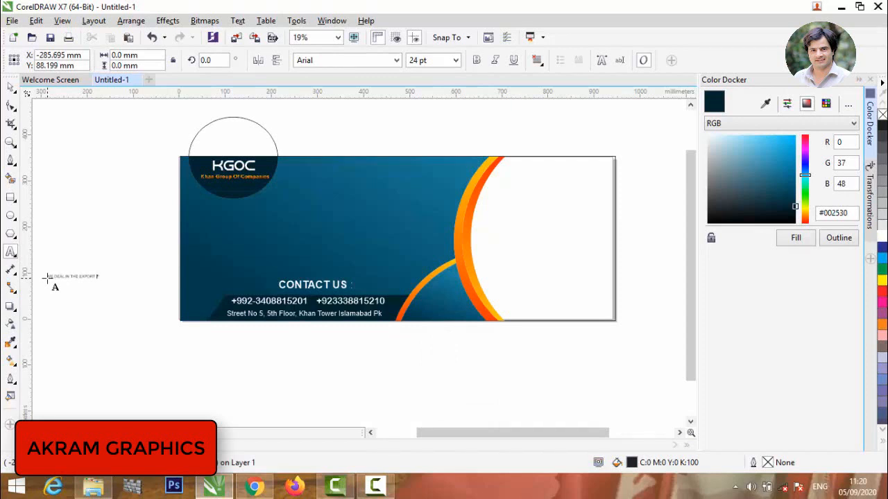
pyautogui.write('IMPORT OF YOUR YARNS')
pyautogui.press('Escape')
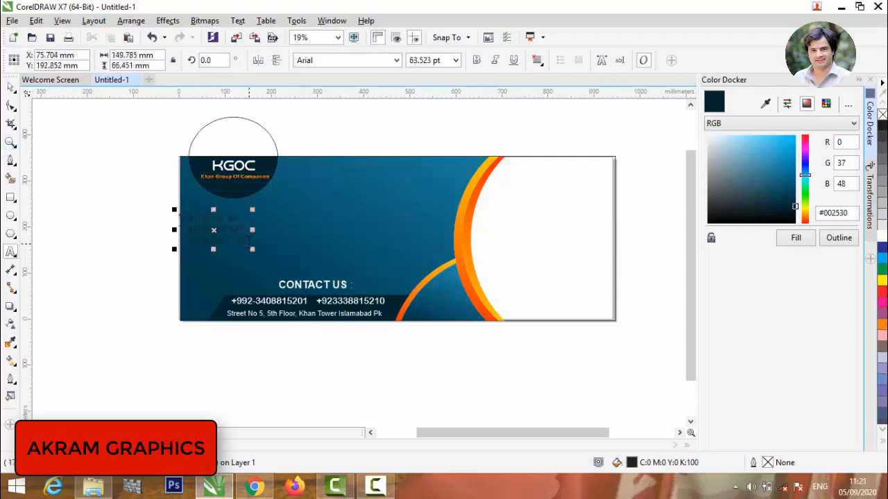
# Colour the WE DEAL IN slogan white and move it above the CONTACT US text
pyautogui.moveTo(249, 241); pyautogui.dragTo(179, 217)
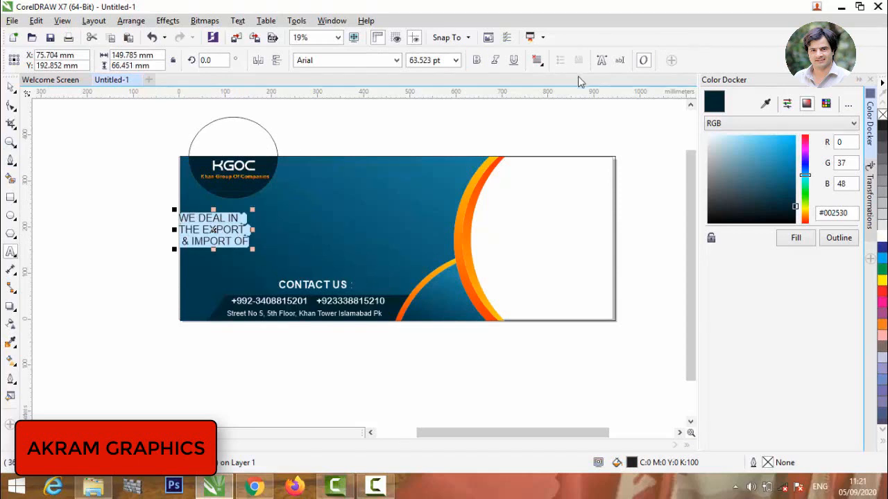
pyautogui.click(883, 226)
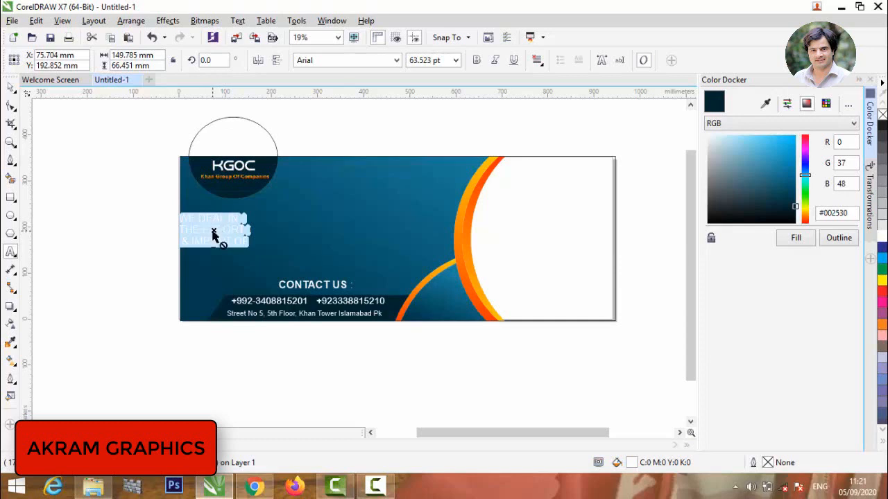
pyautogui.moveTo(217, 231); pyautogui.dragTo(273, 201)
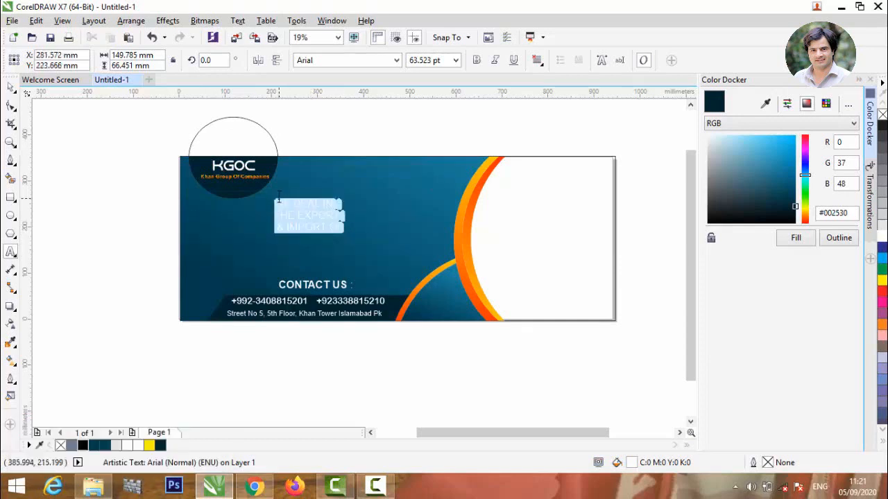
# Make the WE DEAL IN slogan bold and set its font to Arial Rounded MT Bold
pyautogui.click(476, 61)
pyautogui.click(396, 60)
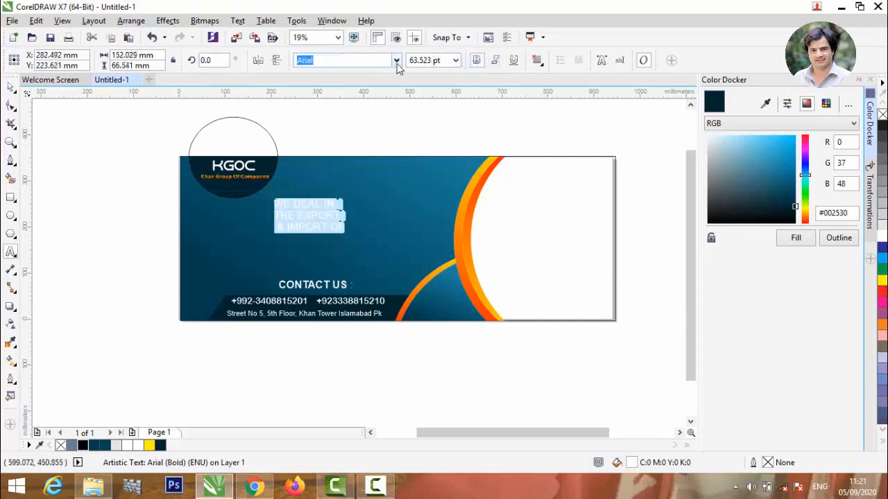
pyautogui.click(347, 100)
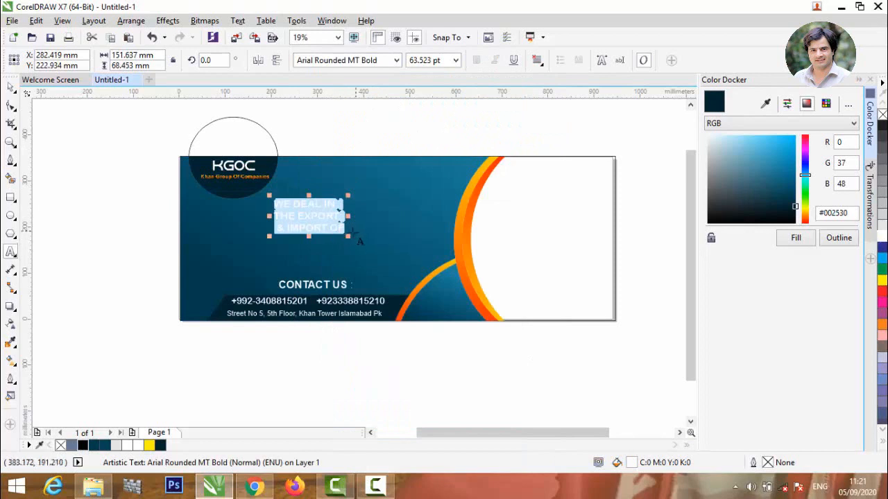
pyautogui.click(341, 231)
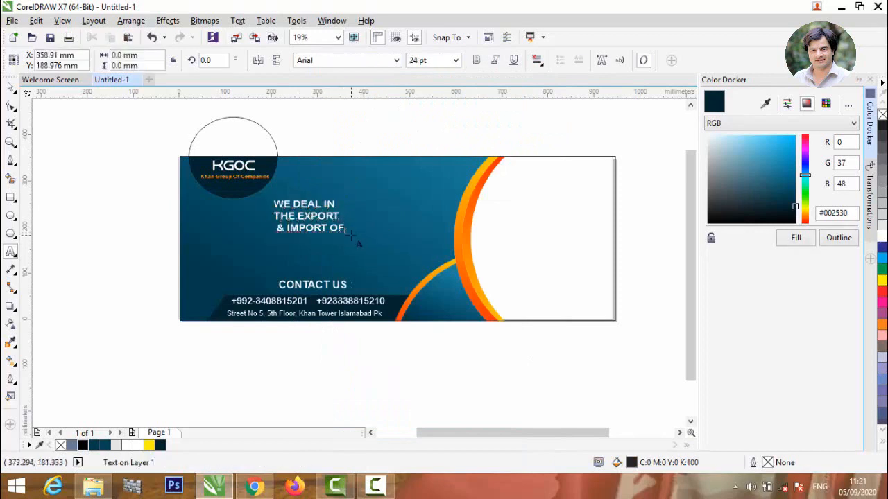
# Enlarge the WE DEAL IN slogan to about 93 pt and shift it slightly up and to the right beside the logo circle
pyautogui.click(311, 216)
pyautogui.click(307, 216)
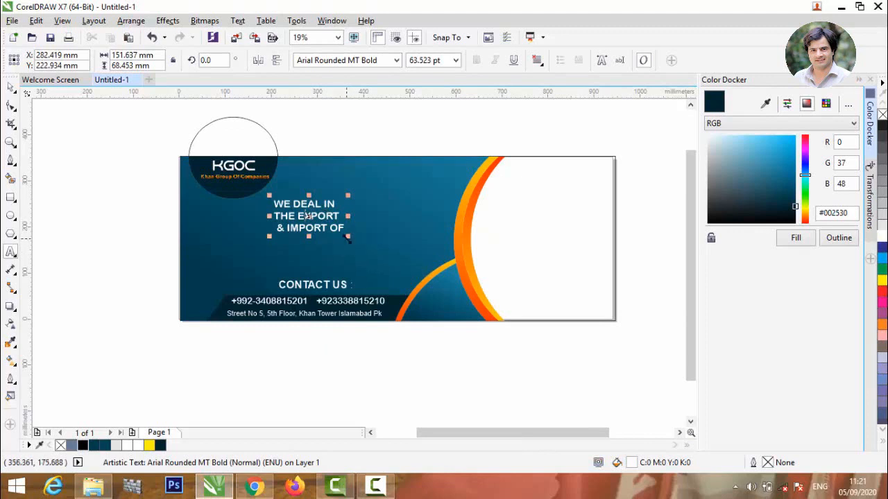
pyautogui.moveTo(349, 237); pyautogui.dragTo(367, 242)
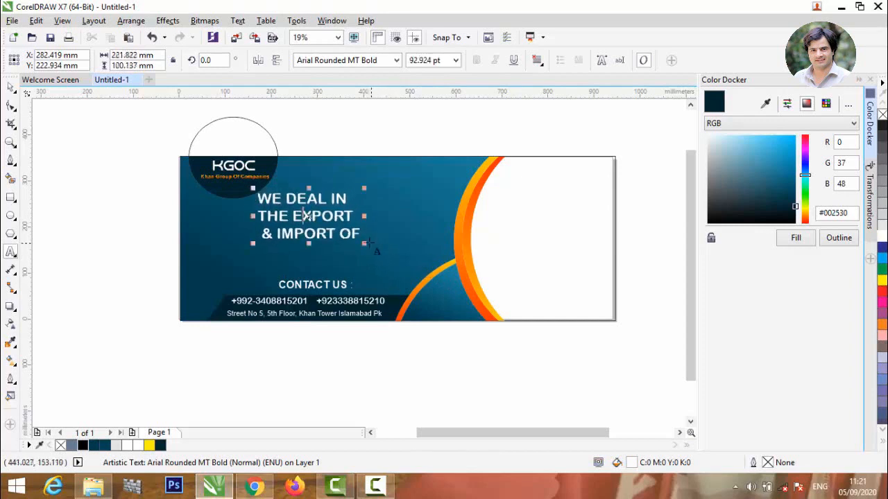
pyautogui.scroll(2, 307, 172)
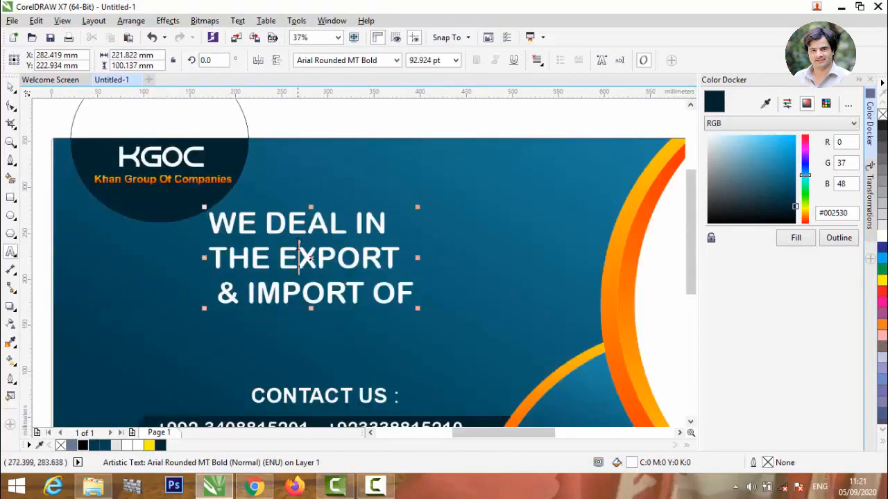
pyautogui.moveTo(310, 258); pyautogui.dragTo(328, 247)
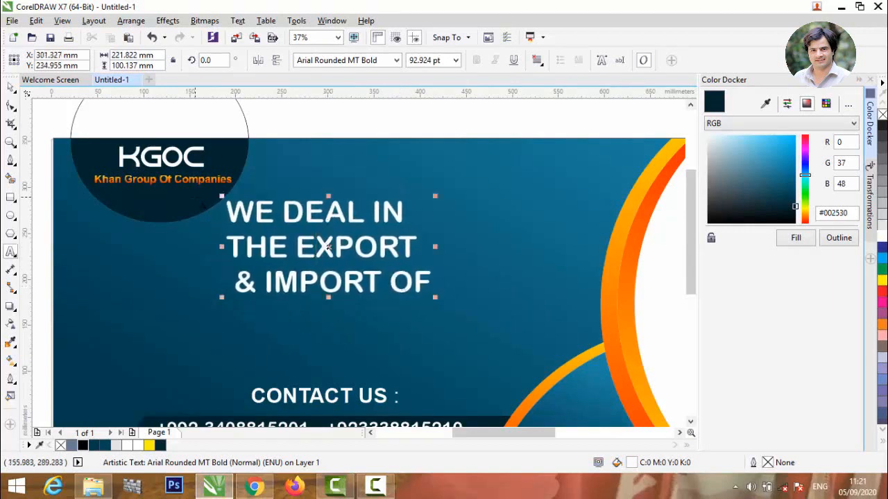
# Add the artistic text Yarns at the banner's lower left and enlarge it to about 269 pt
pyautogui.scroll(-2, 176, 192)
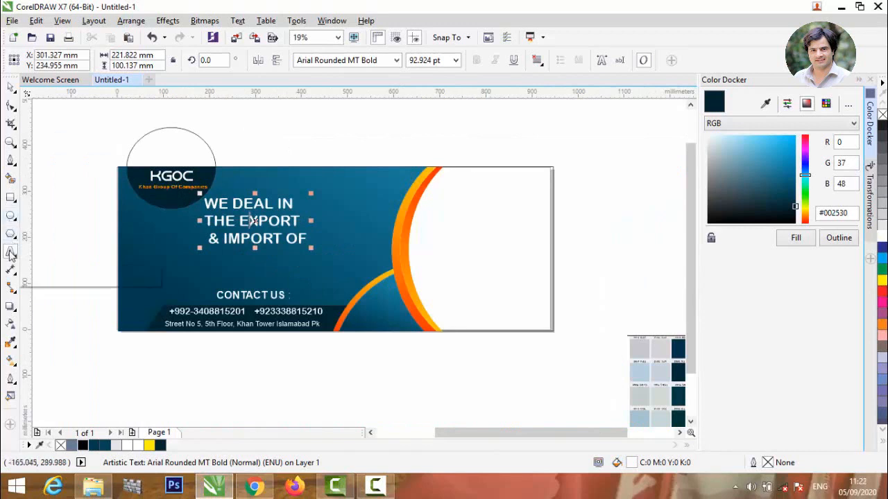
pyautogui.click(61, 301)
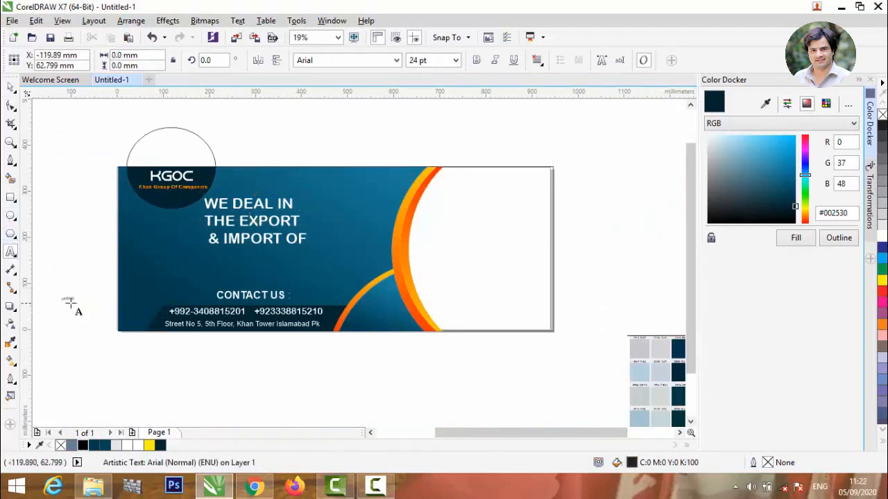
pyautogui.write('sdfsdf')
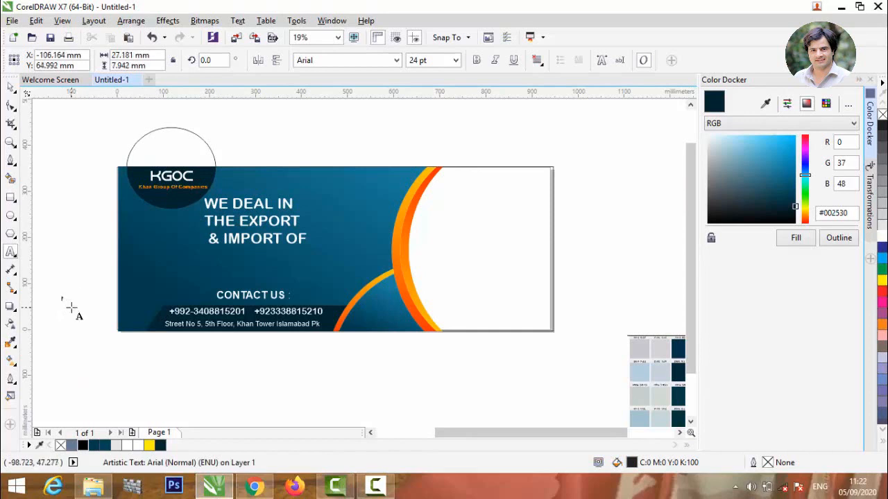
pyautogui.press('capslock')
pyautogui.hotkey('ctrl', 'a')
pyautogui.write('Yarns')
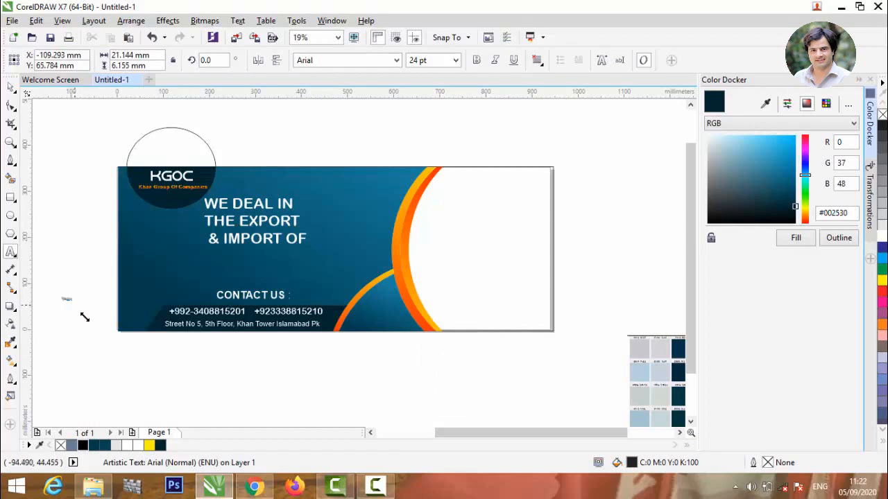
pyautogui.scroll(-1, 155, 379)
pyautogui.moveTo(122, 300); pyautogui.dragTo(174, 314)
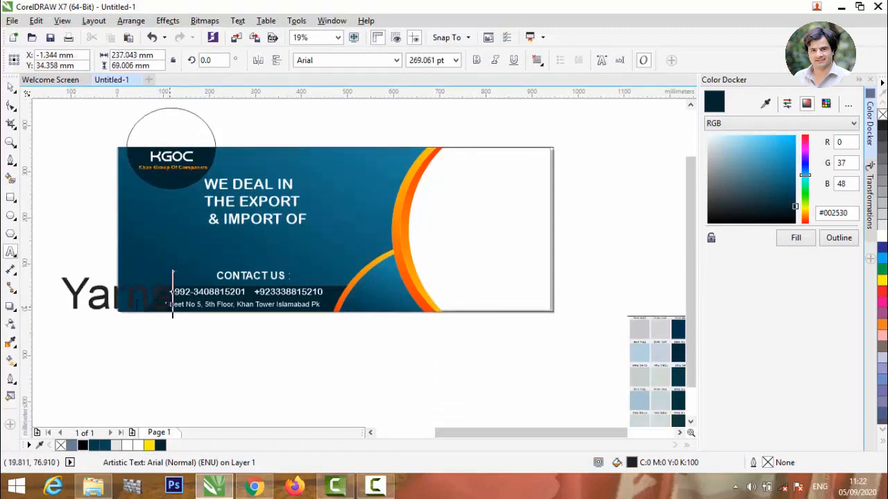
# Set the Yarns text to the Freehand521 BT font and colour it yellow
pyautogui.hotkey('ctrl', 'a')
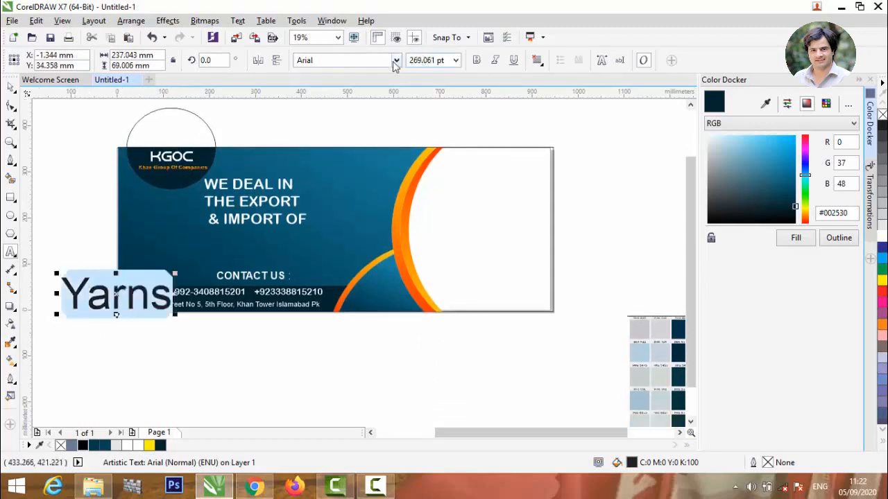
pyautogui.click(396, 60)
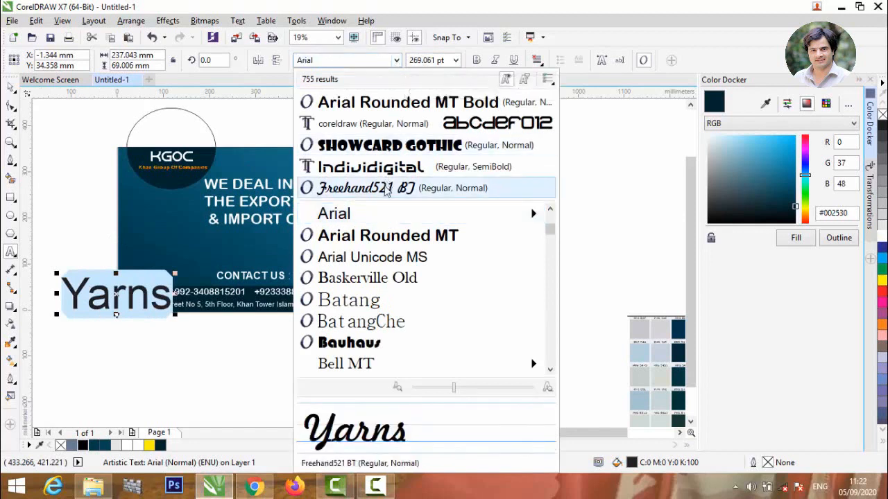
pyautogui.click(384, 187)
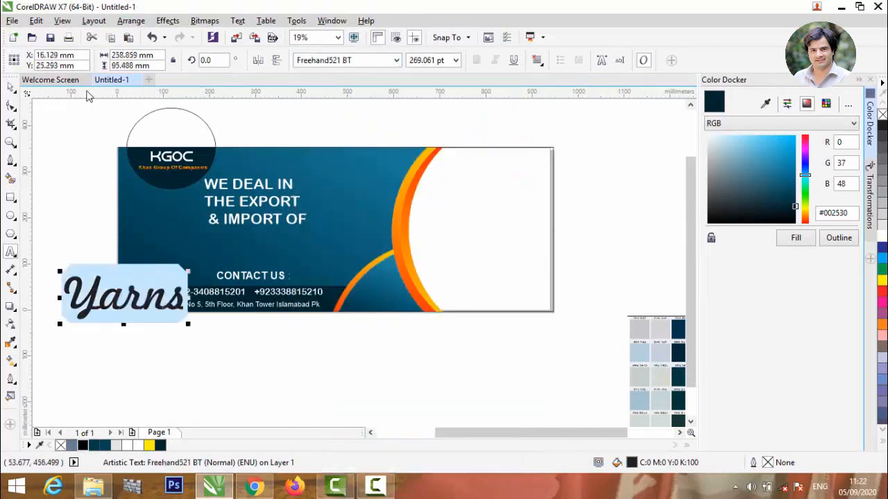
pyautogui.click(882, 281)
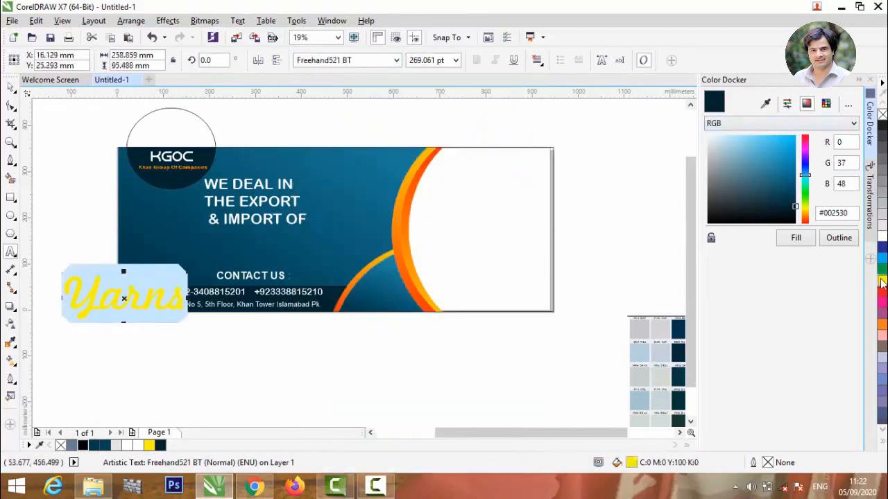
# Move the Yarns text just below the end of the slogan and shrink it to about 181 pt
pyautogui.click(10, 89)
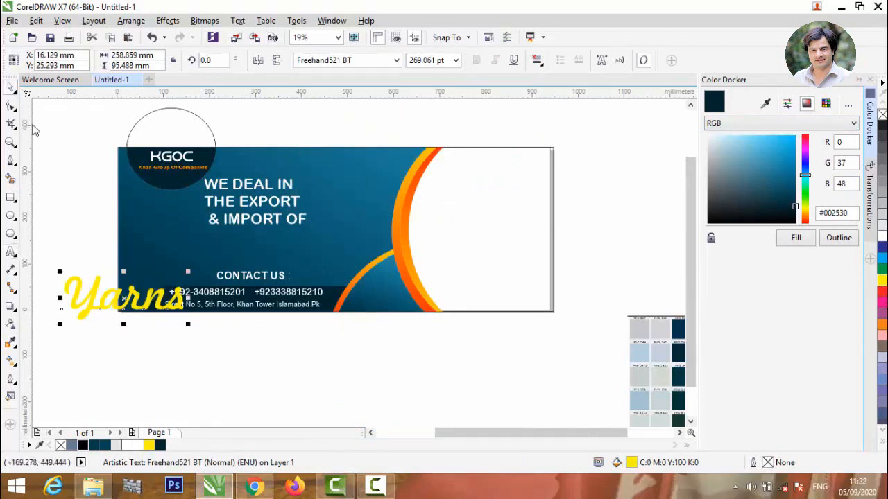
pyautogui.press('Escape')
pyautogui.moveTo(134, 297); pyautogui.dragTo(323, 241)
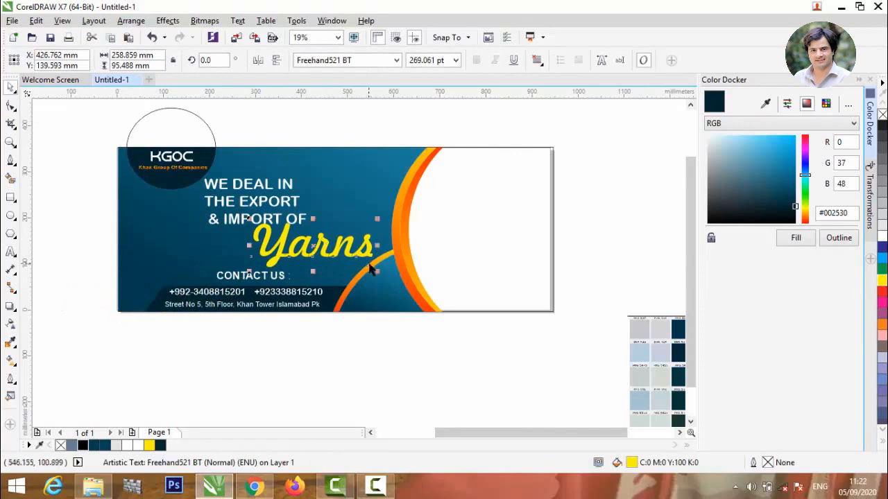
pyautogui.moveTo(376, 272); pyautogui.dragTo(341, 261)
pyautogui.moveTo(297, 240); pyautogui.dragTo(314, 247)
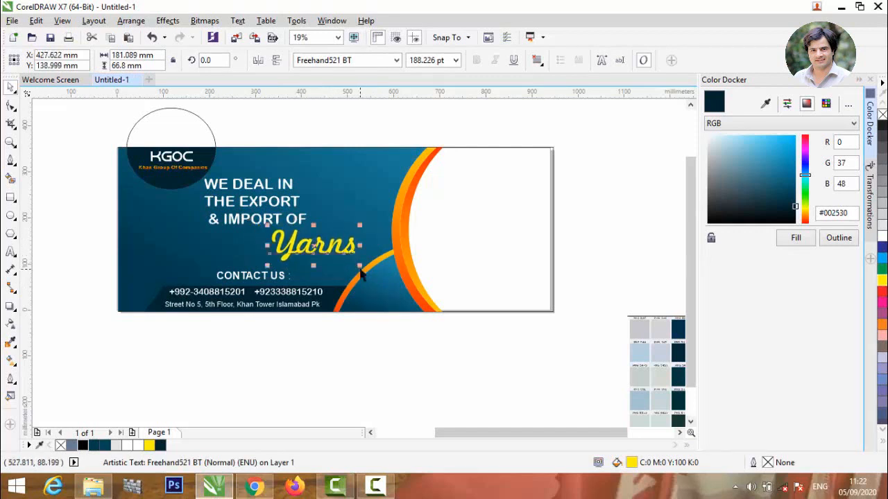
pyautogui.moveTo(360, 267); pyautogui.dragTo(354, 264)
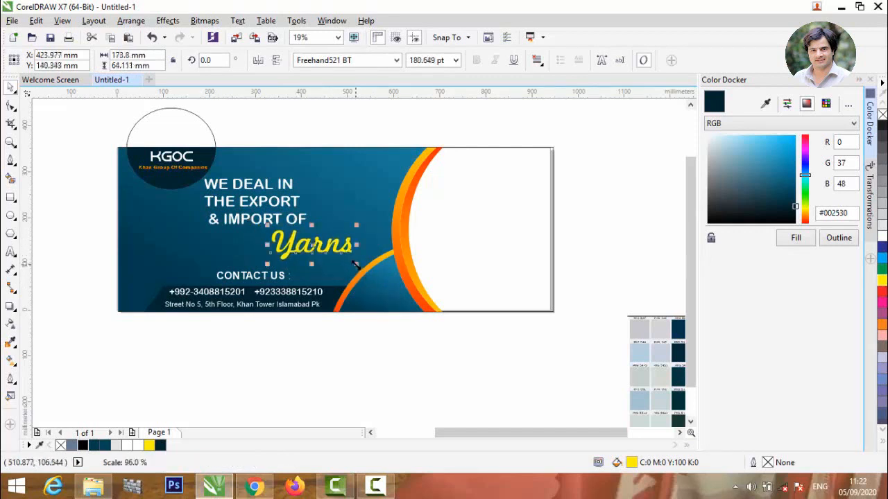
# Duplicate the Yarns text, colour the copy white and send it back one behind the yellow original
pyautogui.scroll(2, 316, 244)
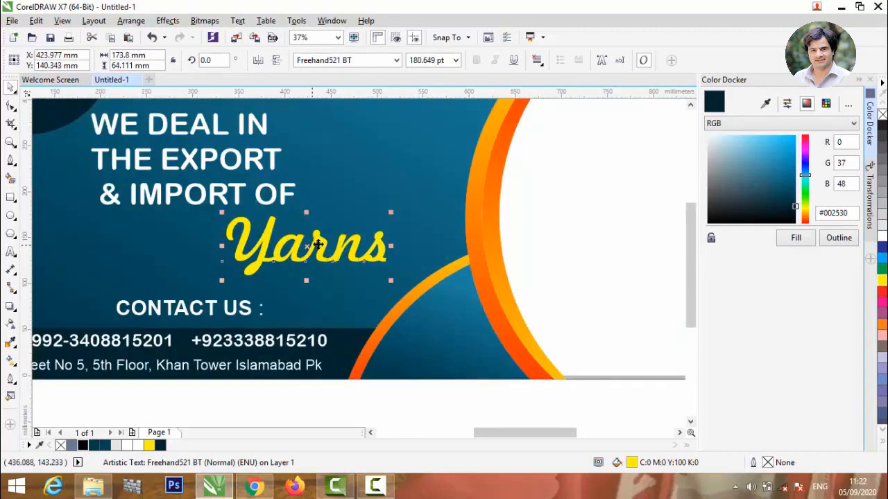
pyautogui.hotkey('ctrl', 'd')
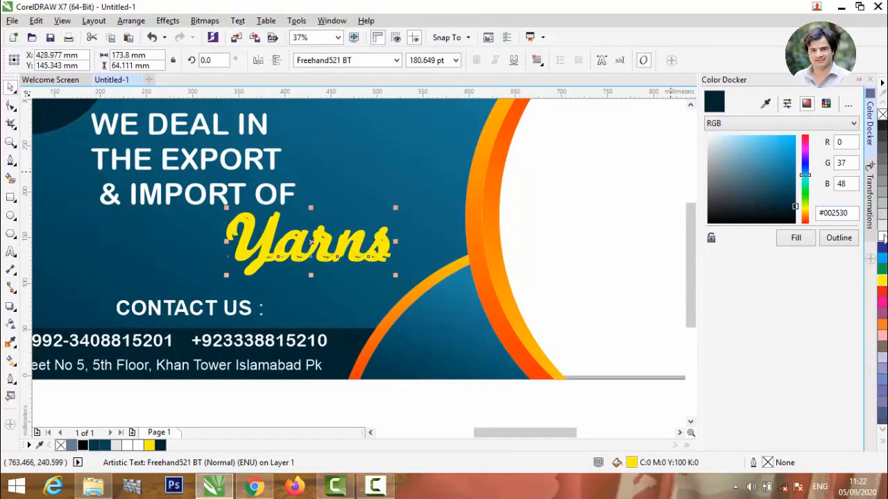
pyautogui.click(882, 236)
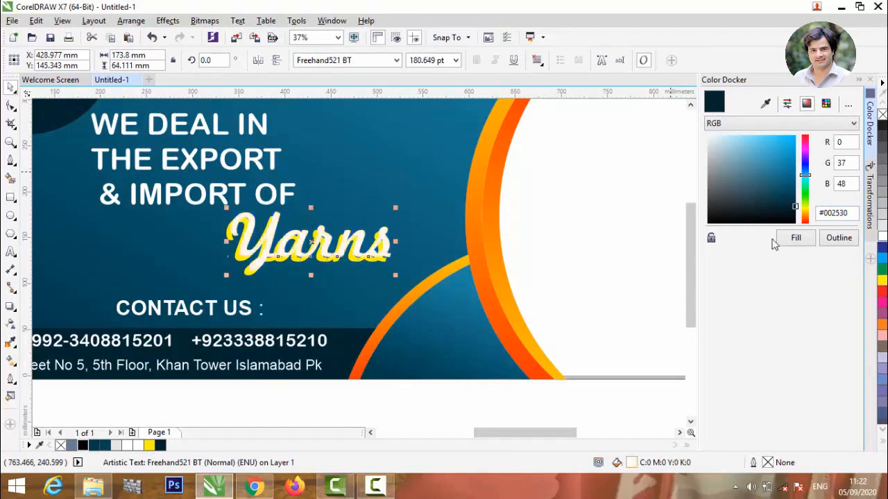
pyautogui.rightClick(363, 250)
pyautogui.moveTo(476, 357)
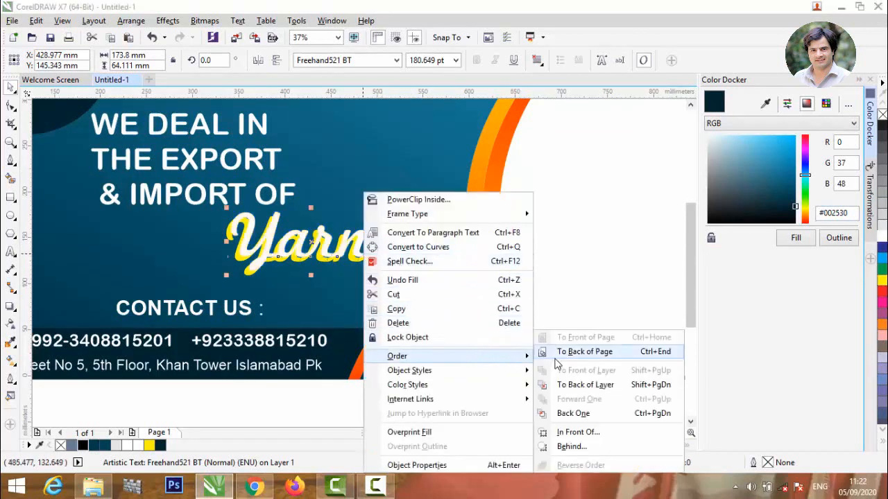
pyautogui.click(565, 413)
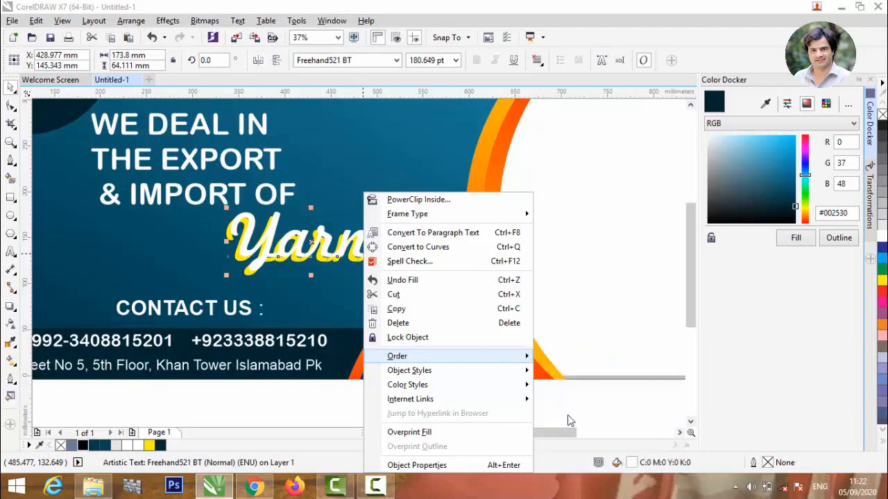
# Shift the white Yarns copy so it forms a thin edge along the right side of the yellow letters
pyautogui.scroll(4, 264, 228)
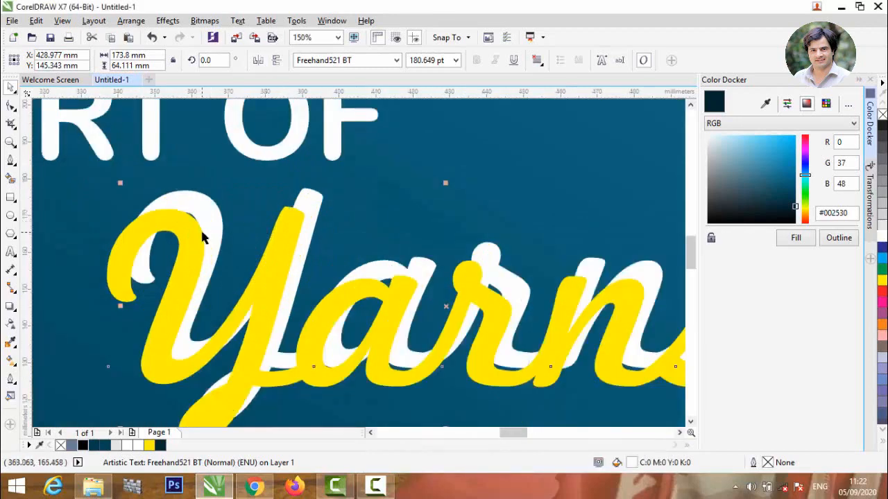
pyautogui.scroll(2, 134, 240)
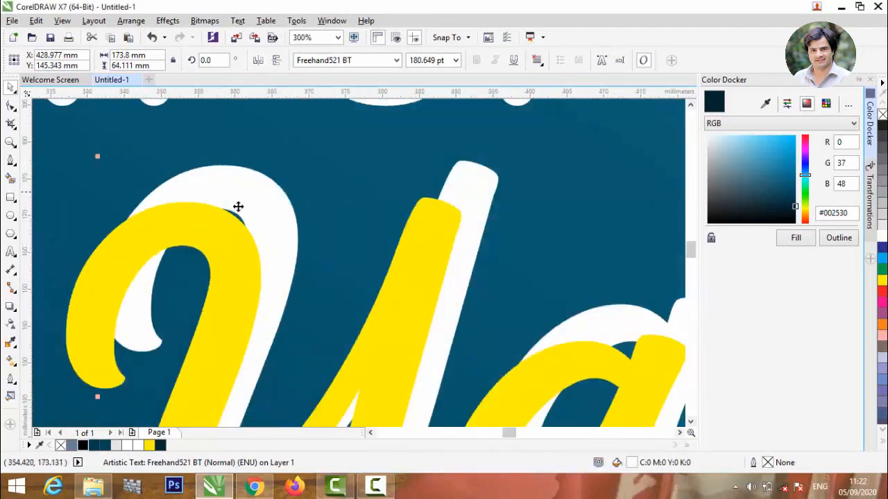
pyautogui.moveTo(273, 242); pyautogui.dragTo(248, 252)
pyautogui.hotkey('ctrl', 'pagedown')
pyautogui.scroll(-3, 251, 233)
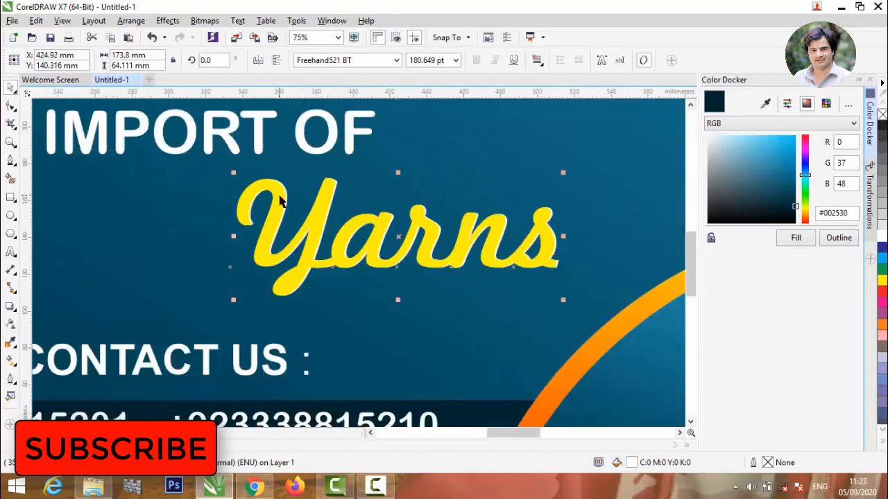
pyautogui.scroll(4, 279, 204)
pyautogui.scroll(1, 317, 238)
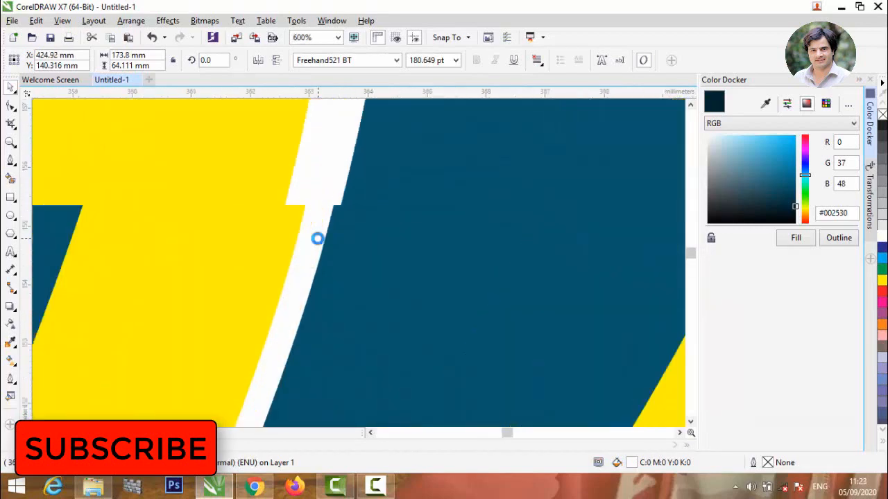
pyautogui.scroll(2, 317, 238)
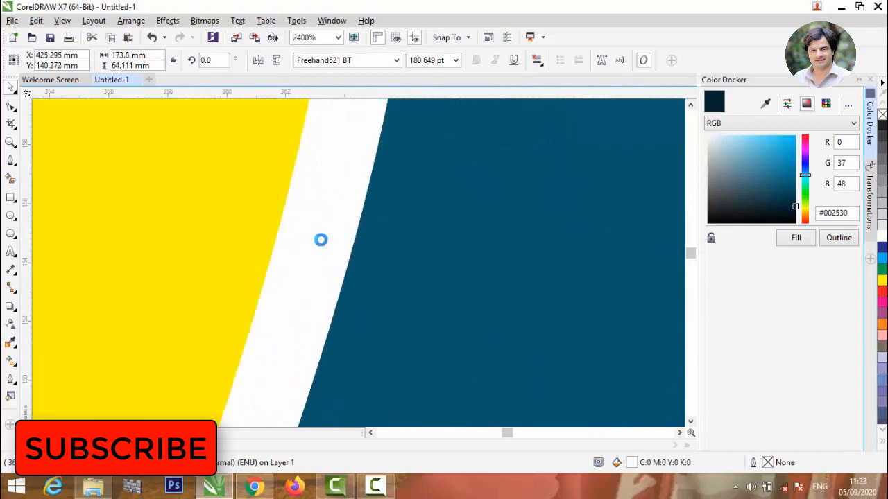
pyautogui.scroll(-7, 321, 239)
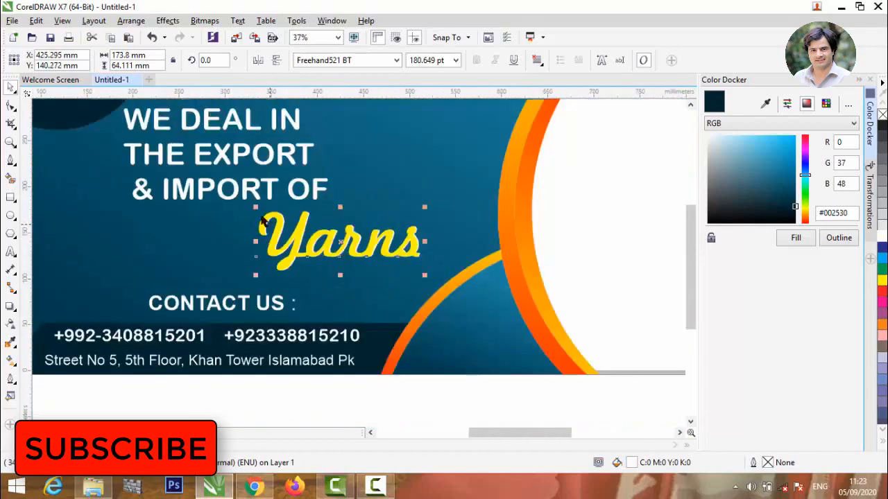
# Delete the leftover circle outline around the KGOC logo above the banner's top edge
pyautogui.scroll(-2, 261, 221)
pyautogui.click(224, 277)
pyautogui.scroll(2, 143, 135)
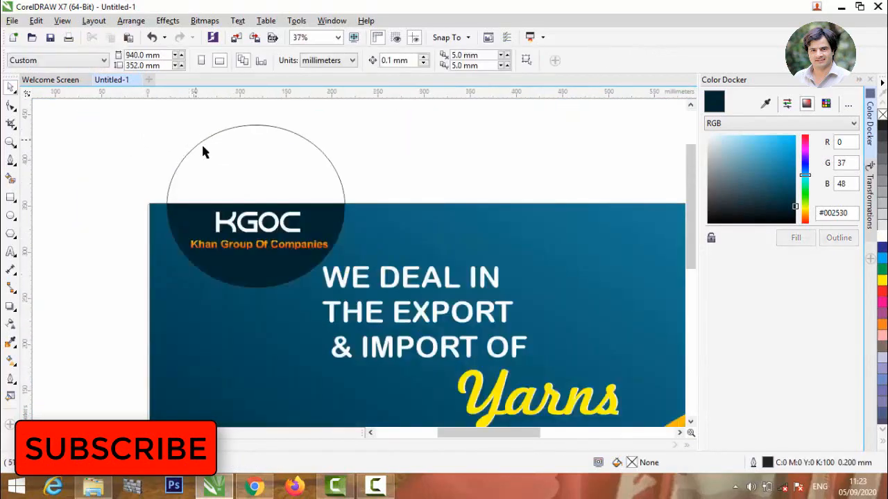
pyautogui.click(202, 147)
pyautogui.press('Delete')
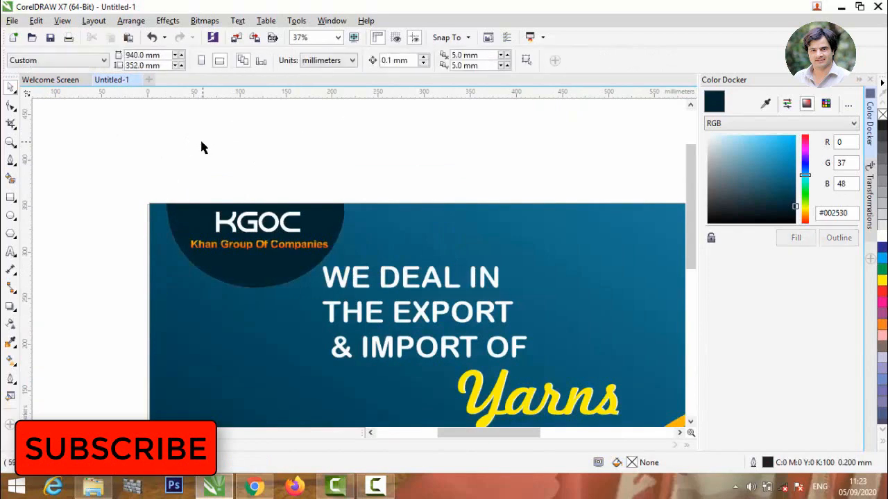
# Bring the pastel yarn-ball picture from the desktop into the drawing and place it beside the banner
pyautogui.scroll(-1, 195, 149)
pyautogui.scroll(-1, 184, 237)
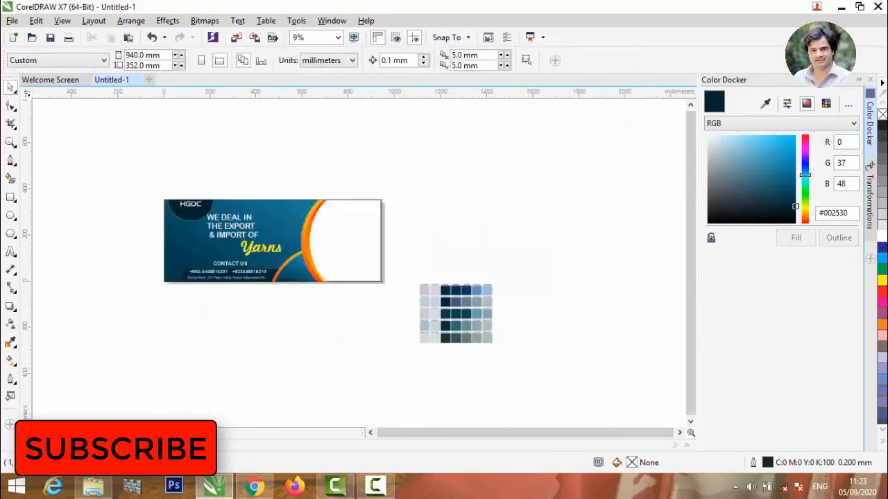
pyautogui.click(838, 9)
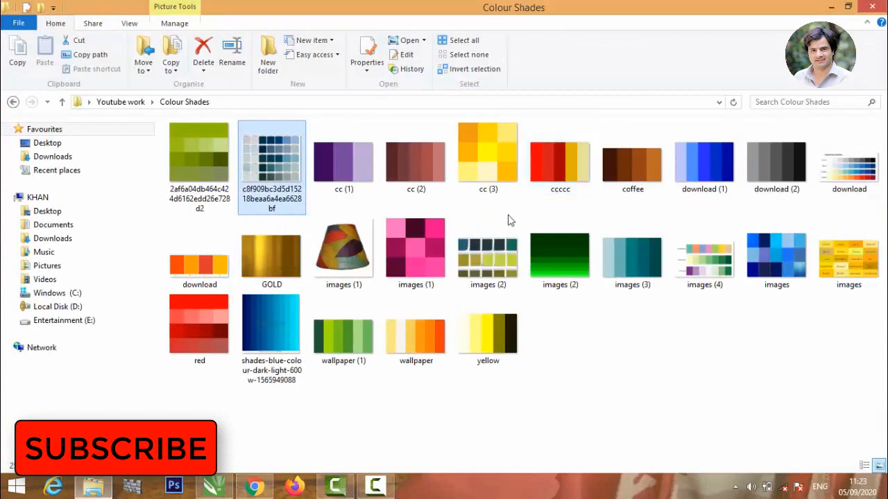
pyautogui.click(830, 7)
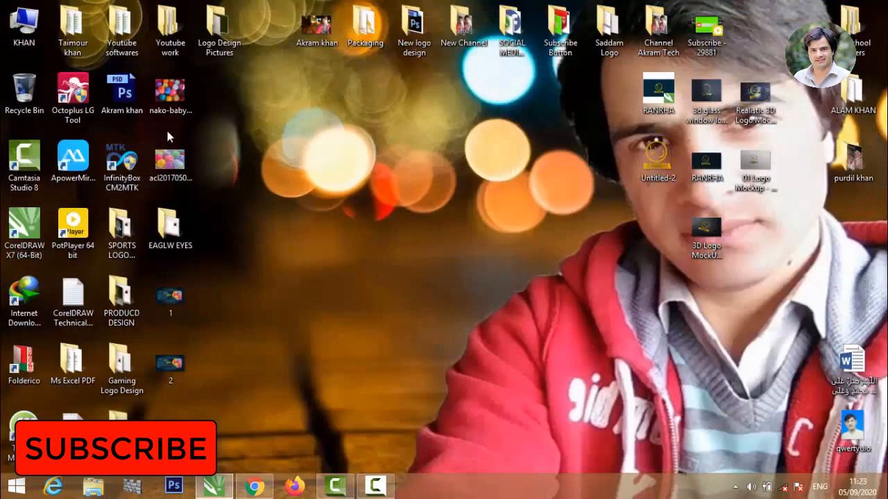
pyautogui.moveTo(176, 163); pyautogui.dragTo(271, 396)
pyautogui.moveTo(256, 431); pyautogui.dragTo(532, 349)
pyautogui.click(382, 349)
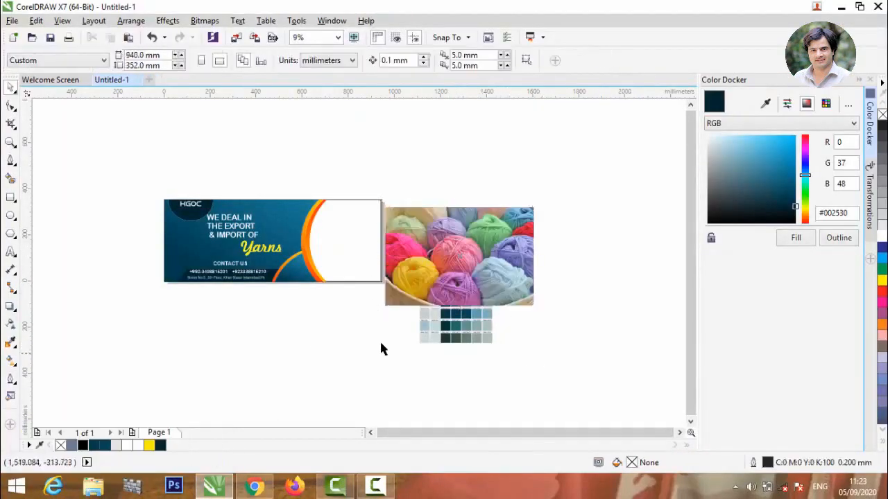
# Create a shape from the blank area to the right of the orange crescents with Smart Fill and select it
pyautogui.click(9, 179)
pyautogui.click(343, 244)
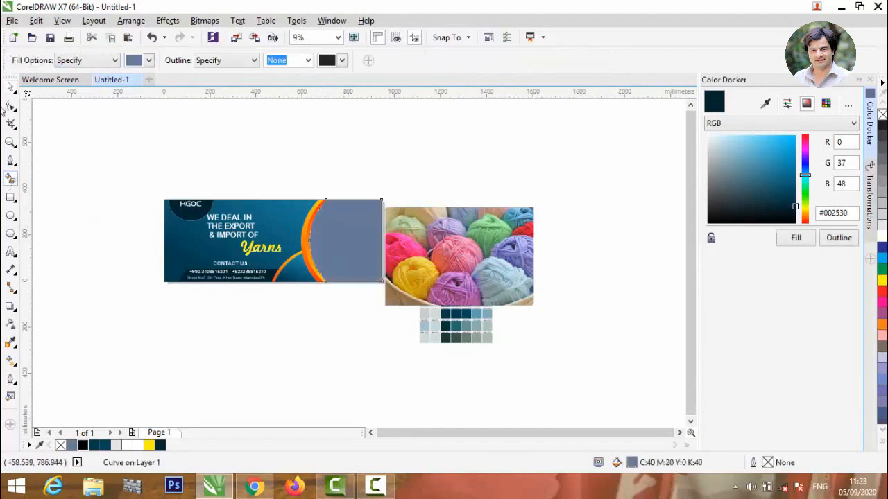
pyautogui.click(10, 88)
pyautogui.click(223, 129)
pyautogui.click(332, 211)
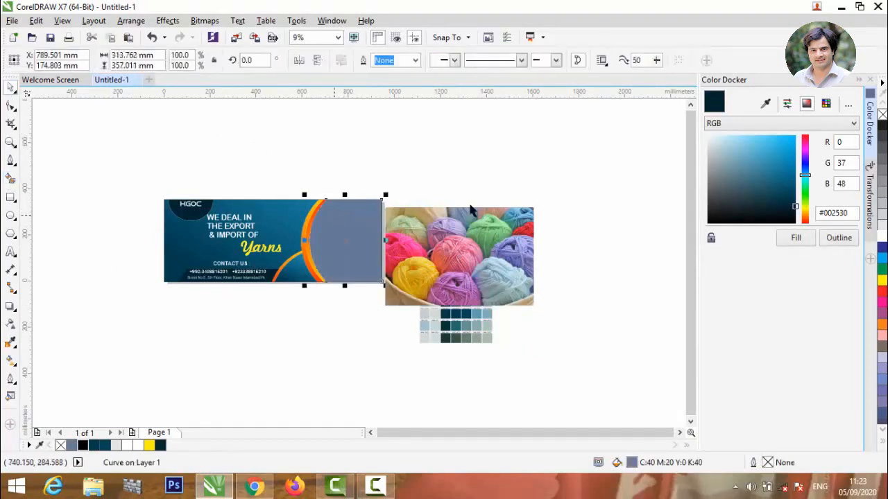
# Remove the fill from the shape beside the orange crescents and reselect its empty curve
pyautogui.click(882, 114)
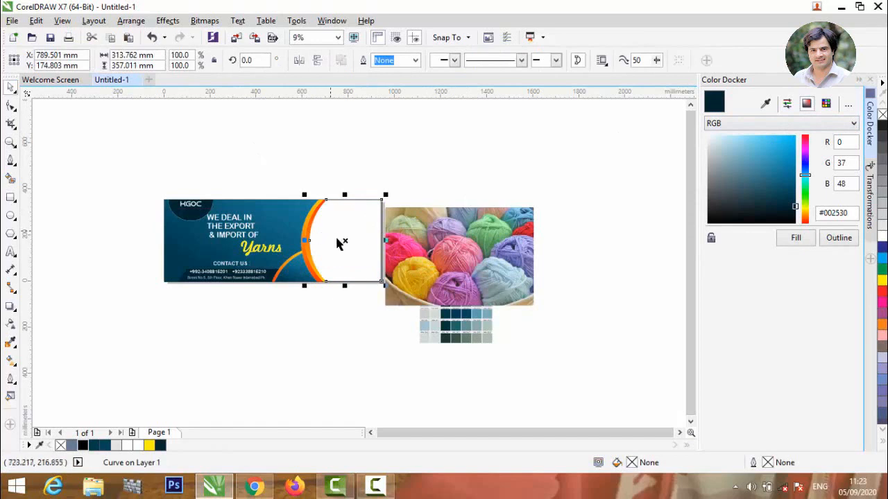
pyautogui.click(342, 240)
pyautogui.click(351, 219)
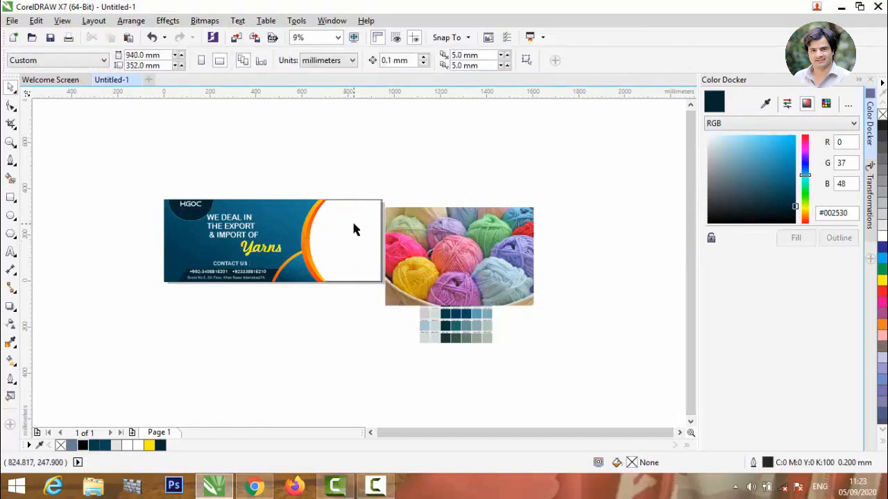
pyautogui.click(345, 204)
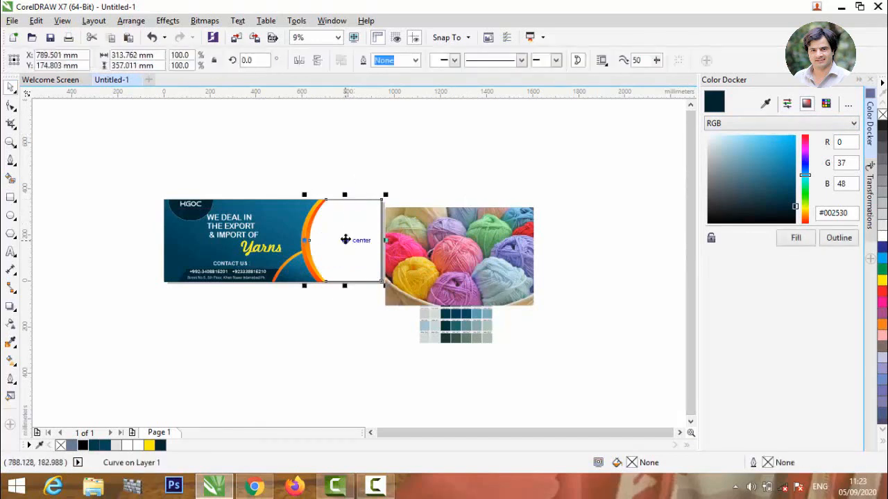
# Move the empty curve from the banner onto the yarn picture and give it a 0.2 mm outline
pyautogui.moveTo(346, 240); pyautogui.dragTo(433, 311)
pyautogui.scroll(2, 433, 310)
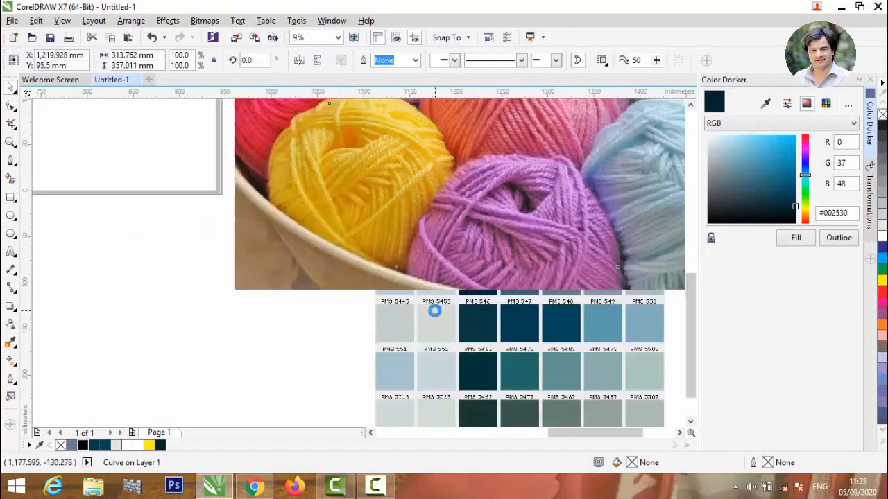
pyautogui.click(414, 62)
pyautogui.click(406, 104)
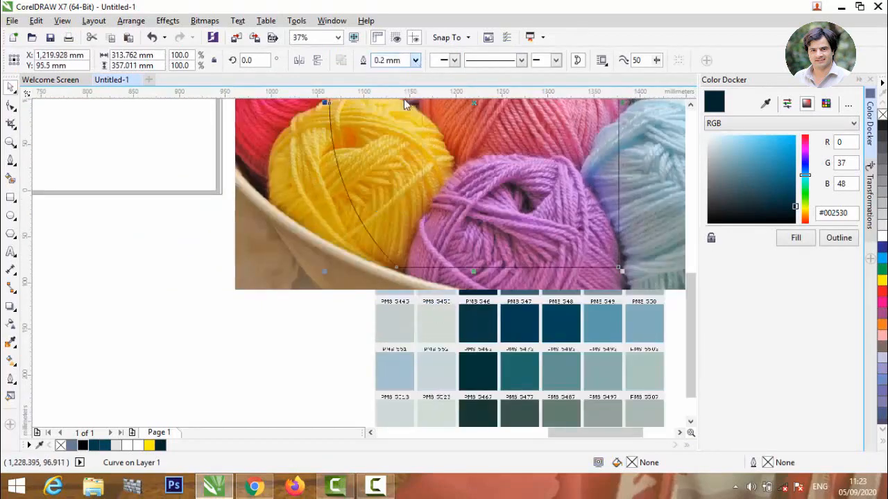
# Select the outlined curve together with the yarn picture and intersect them to produce a curve-shaped piece of the photo
pyautogui.scroll(-3, 353, 252)
pyautogui.click(216, 199)
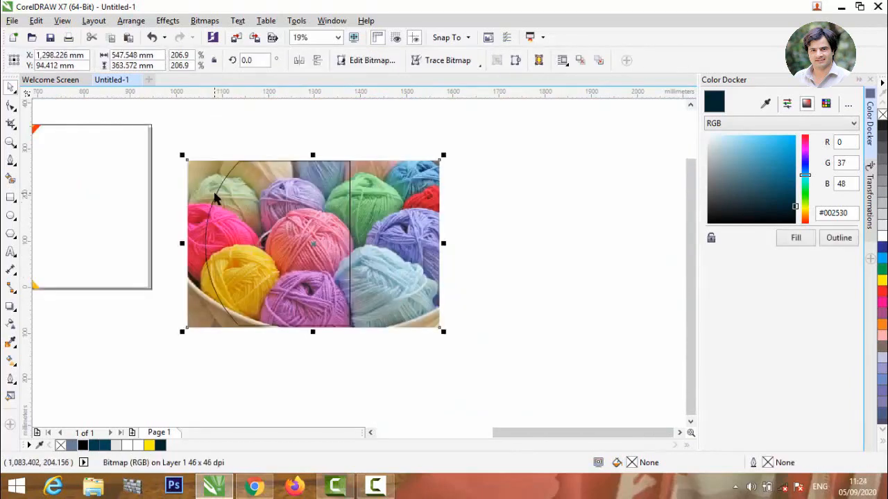
pyautogui.click(555, 227)
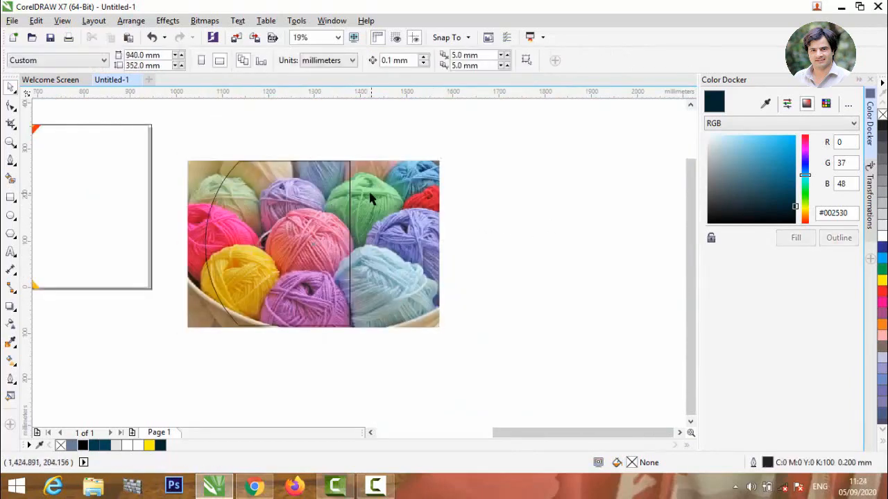
pyautogui.click(349, 197)
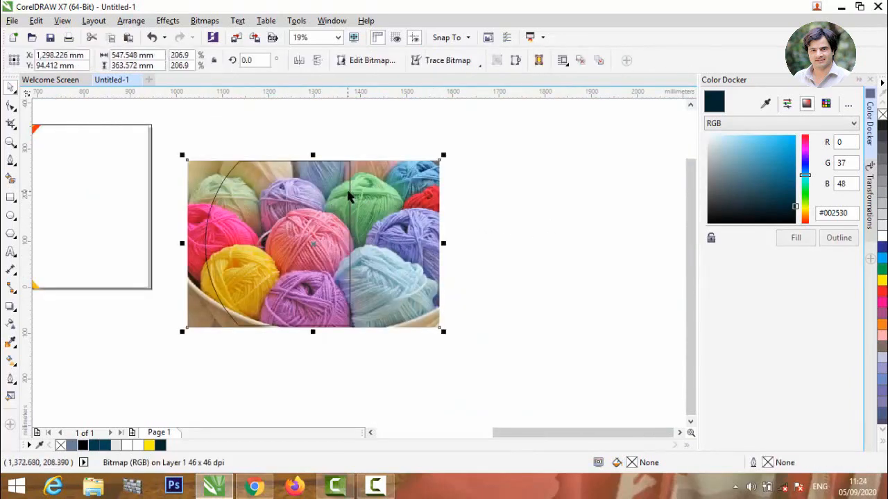
pyautogui.click(356, 143)
pyautogui.click(350, 182)
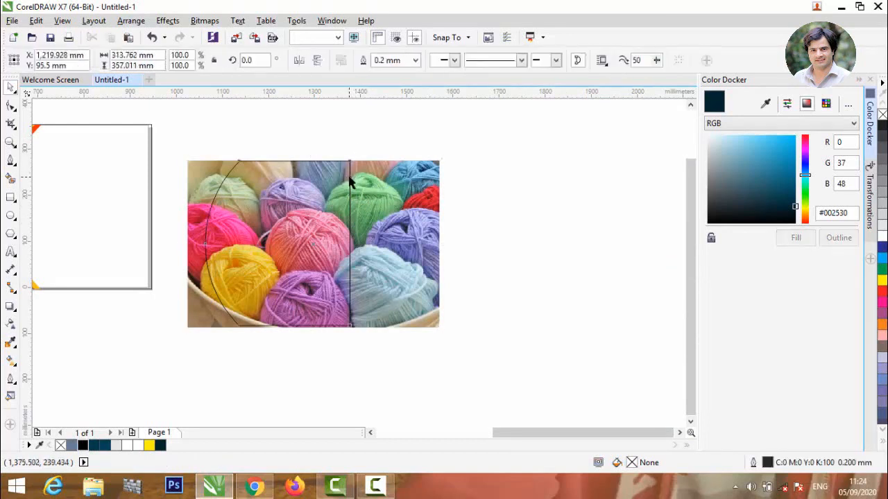
pyautogui.keyDown('shift'); pyautogui.click(417, 170); pyautogui.keyUp('shift')
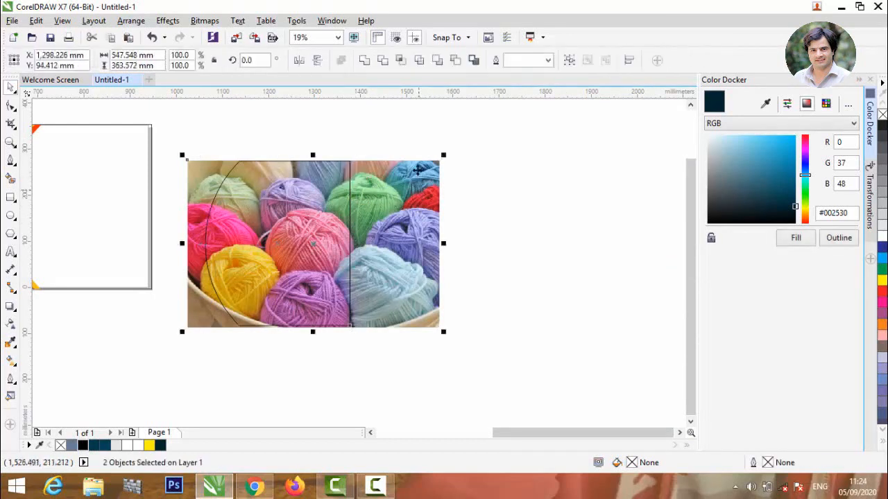
pyautogui.click(401, 60)
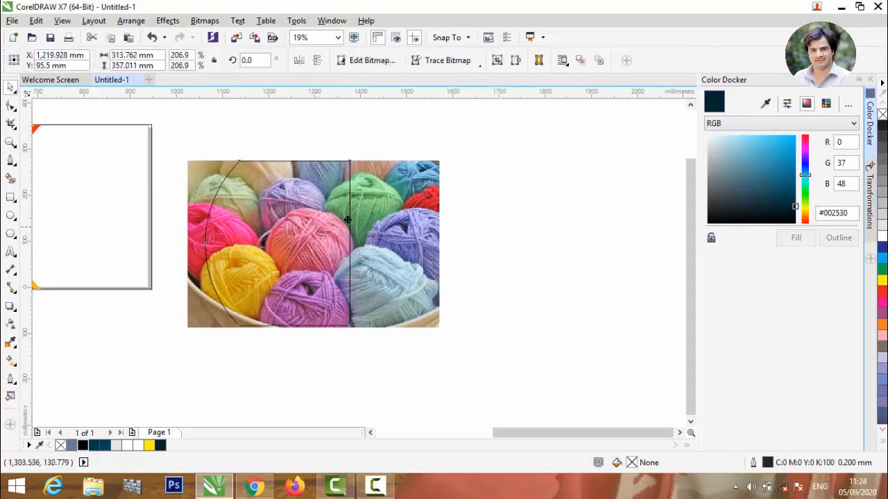
# Move the intersected yarn piece into the banner's blank area and fit it flush against the orange crescent and top edge
pyautogui.scroll(-2, 347, 220)
pyautogui.moveTo(347, 219); pyautogui.dragTo(246, 205)
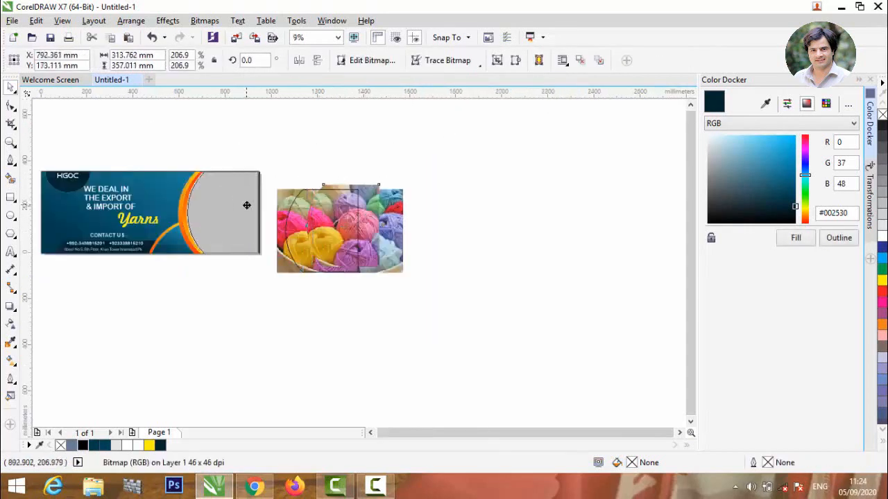
pyautogui.scroll(2, 165, 178)
pyautogui.scroll(2, 177, 217)
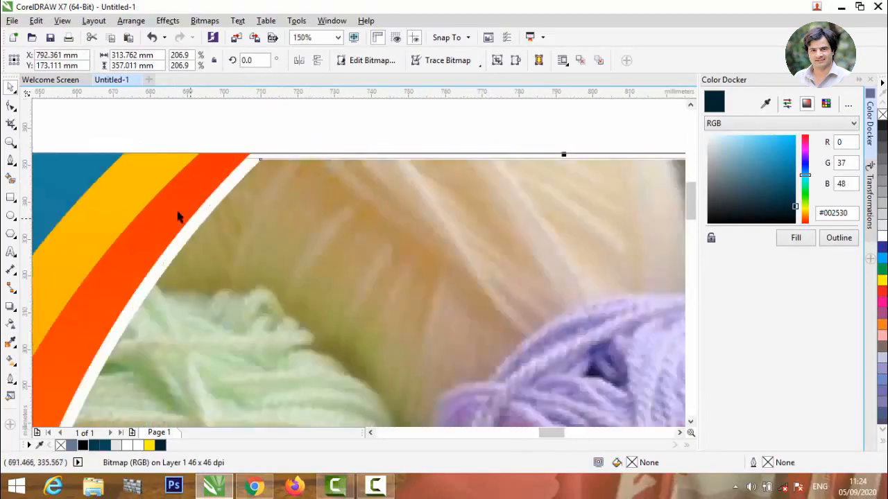
pyautogui.scroll(3, 178, 217)
pyautogui.moveTo(522, 281); pyautogui.dragTo(473, 247)
pyautogui.scroll(-6, 474, 247)
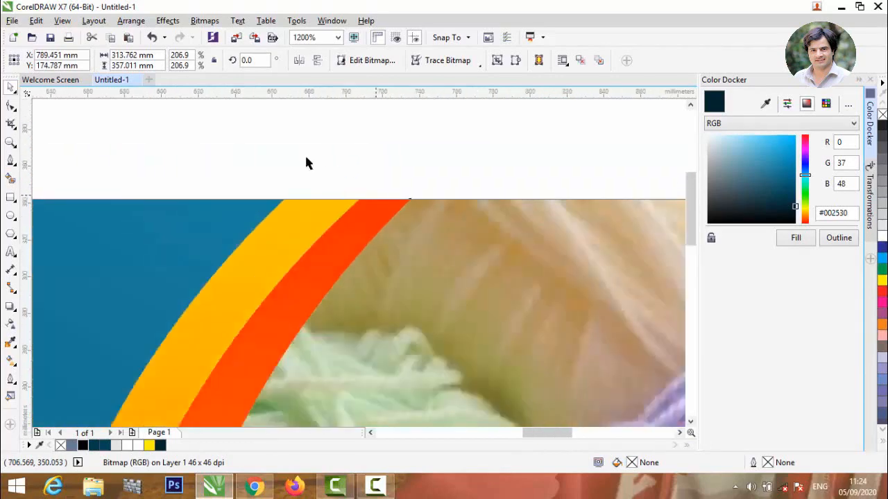
pyautogui.scroll(-1, 495, 222)
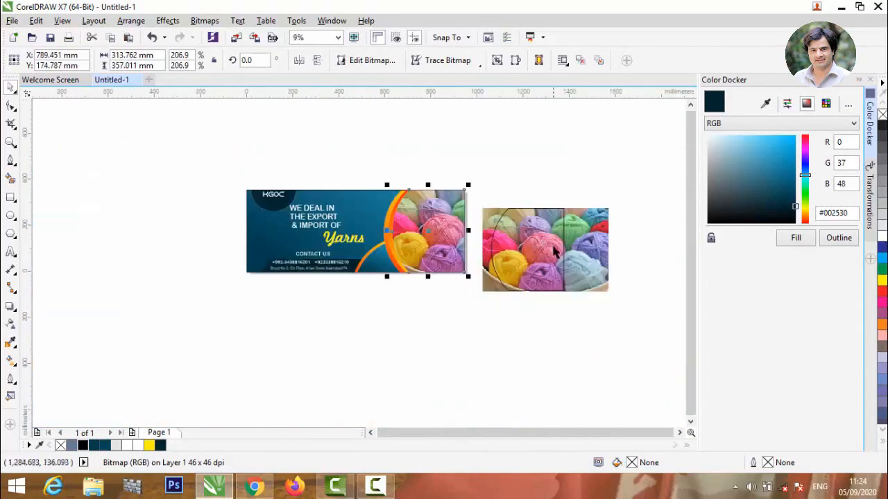
# Delete the original yarn picture and the leftover outlined curve beside the banner
pyautogui.click(554, 252)
pyautogui.press('Delete')
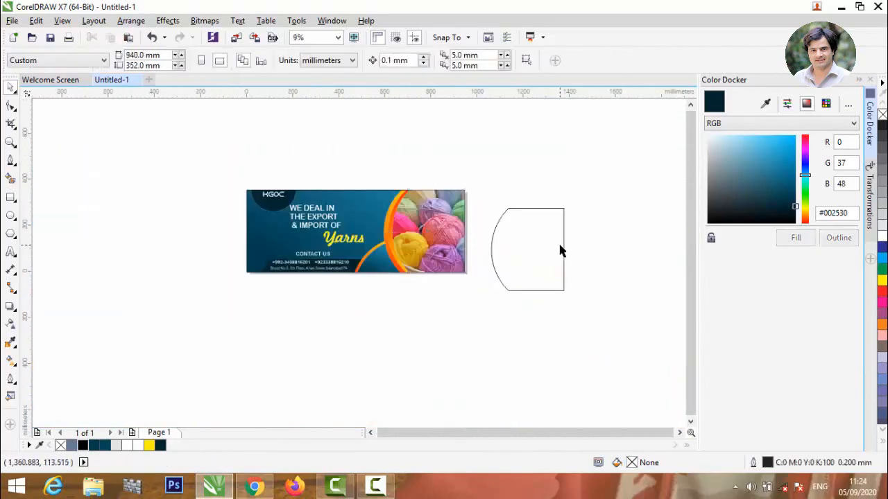
pyautogui.click(562, 246)
pyautogui.press('Delete')
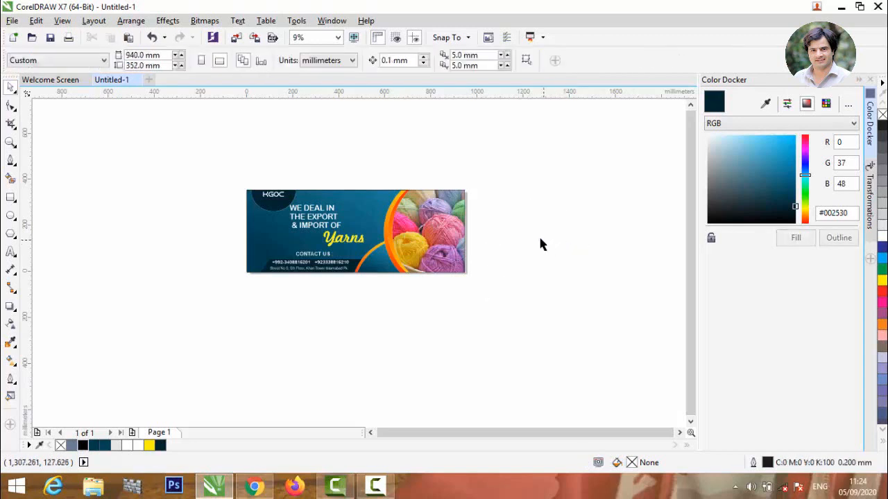
# Adjust the teal background's fountain fill with Interactive Fill, moving its blue colour node down onto the yellow yarn ball
pyautogui.click(377, 223)
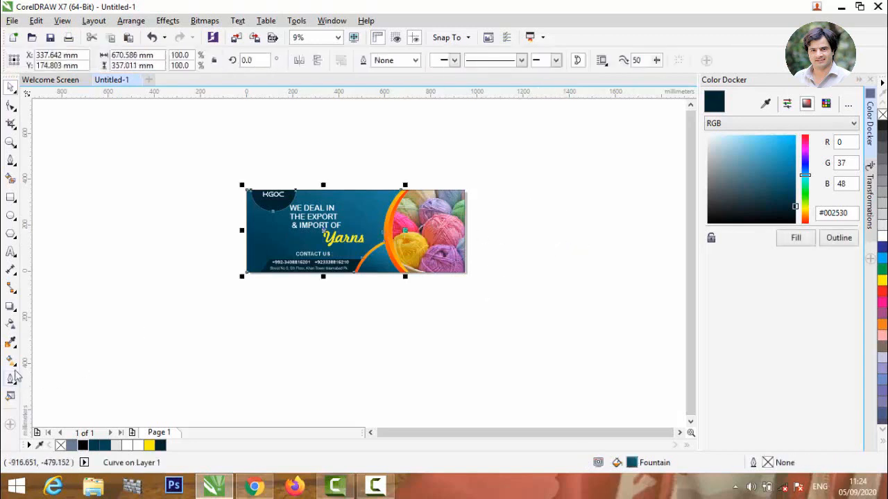
pyautogui.click(11, 362)
pyautogui.moveTo(384, 178); pyautogui.dragTo(405, 249)
pyautogui.hotkey('ctrl', 'z')
pyautogui.hotkey('ctrl', 'shift', 'z')
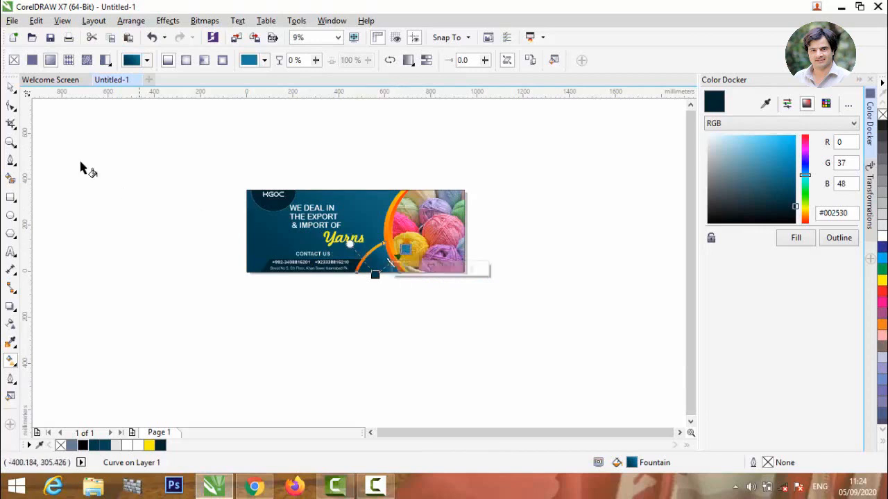
# Select all the banner objects, set their outline width to None and deselect them
pyautogui.click(9, 88)
pyautogui.moveTo(179, 147); pyautogui.dragTo(519, 349)
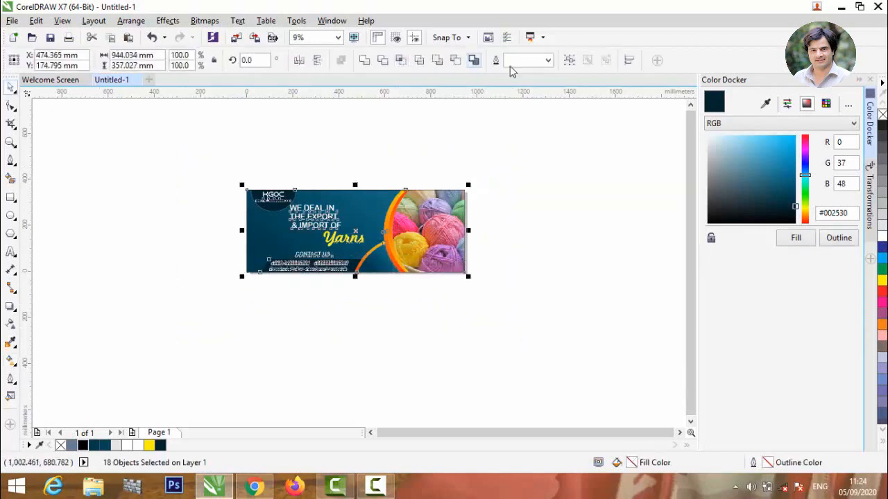
pyautogui.click(548, 60)
pyautogui.click(521, 72)
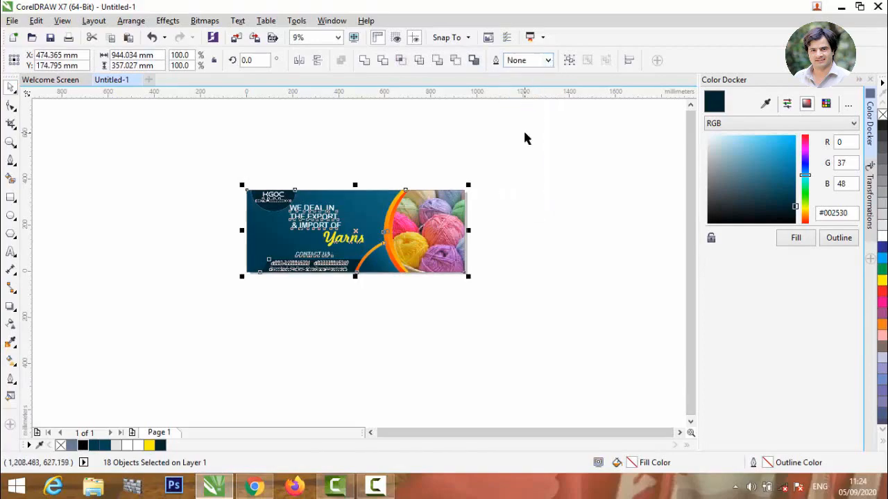
pyautogui.click(525, 137)
pyautogui.scroll(2, 377, 243)
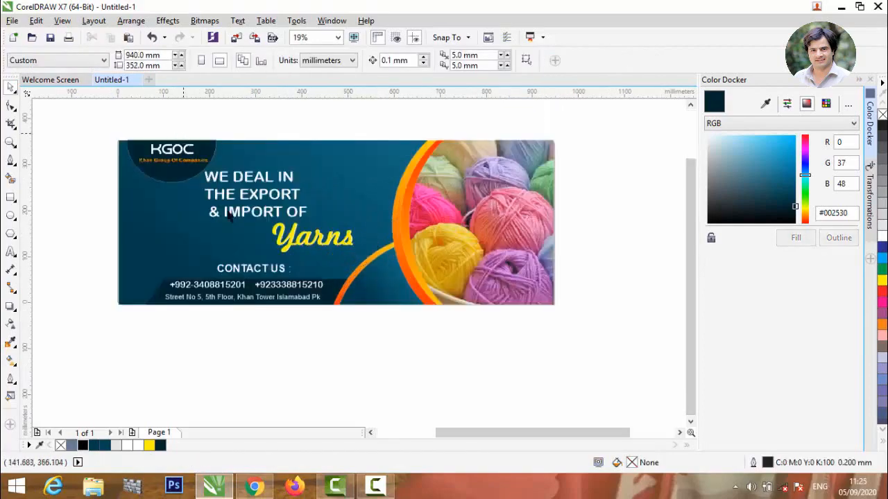